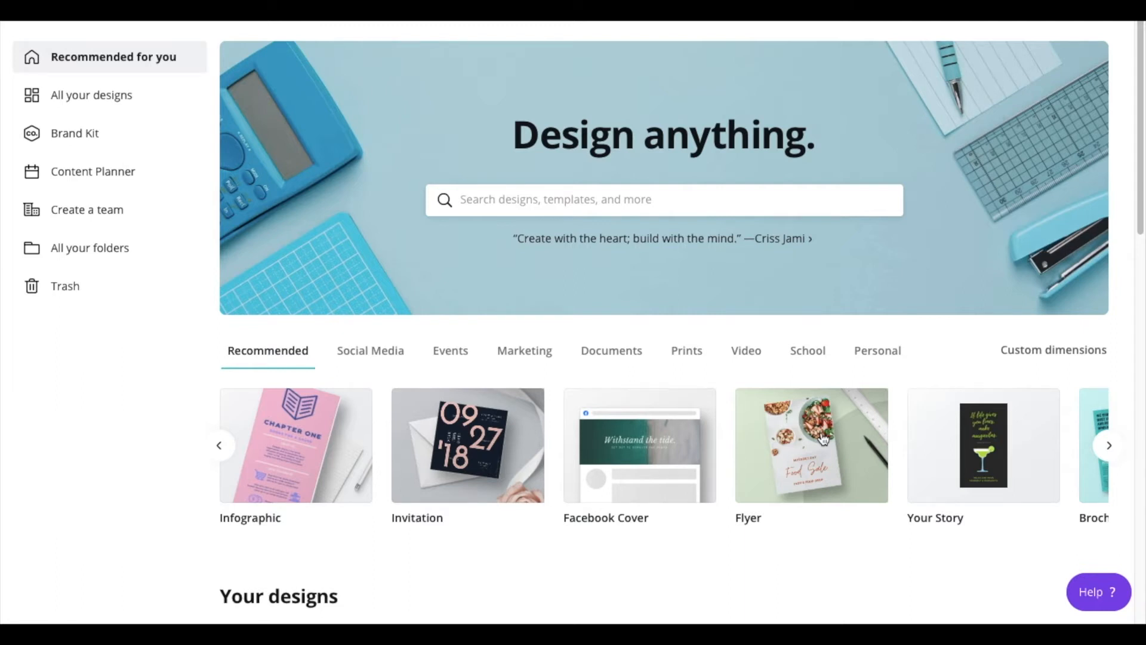
- Page through the recommended design types, then through the Social Media design types
left_click(1110, 446)
left_click(1110, 448)
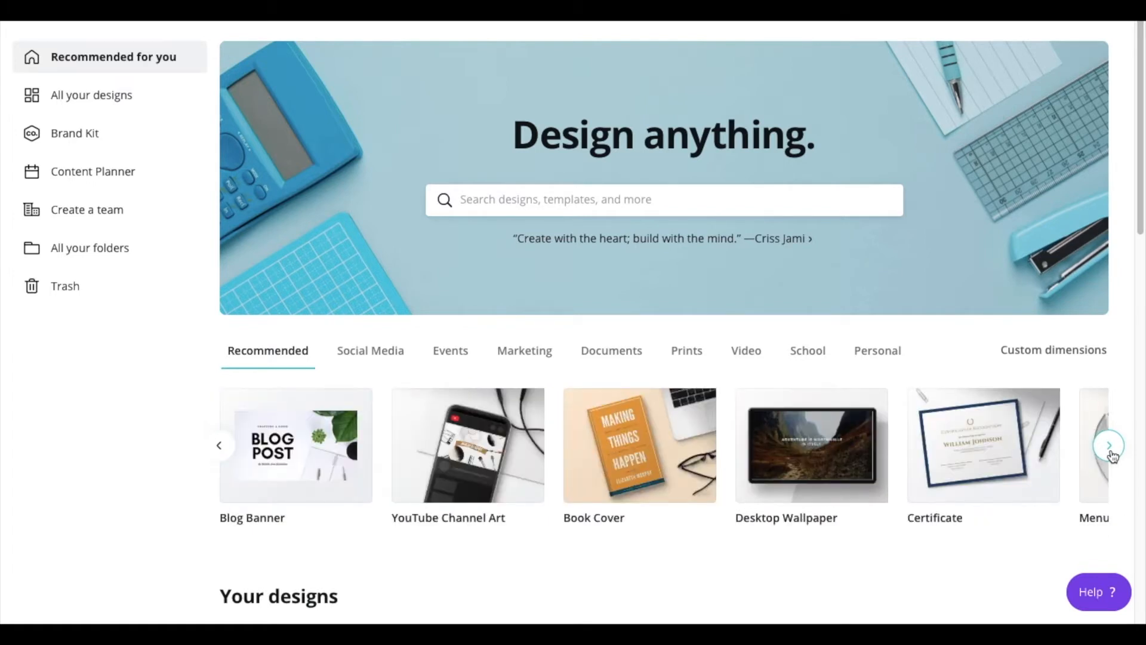
left_click(1111, 448)
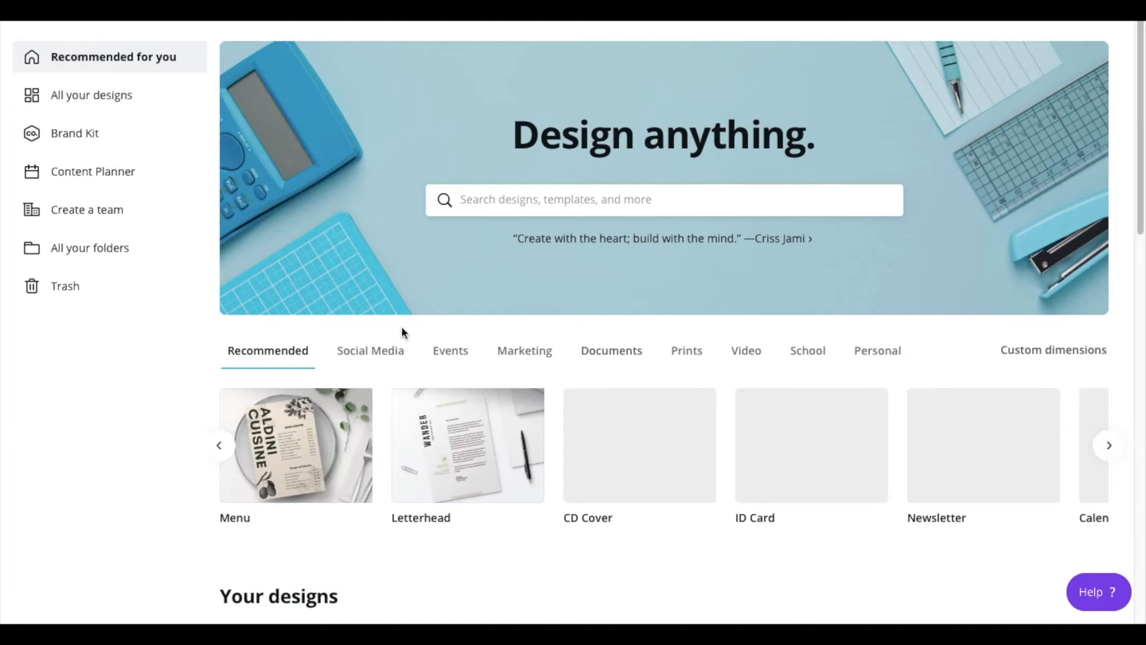
left_click(387, 361)
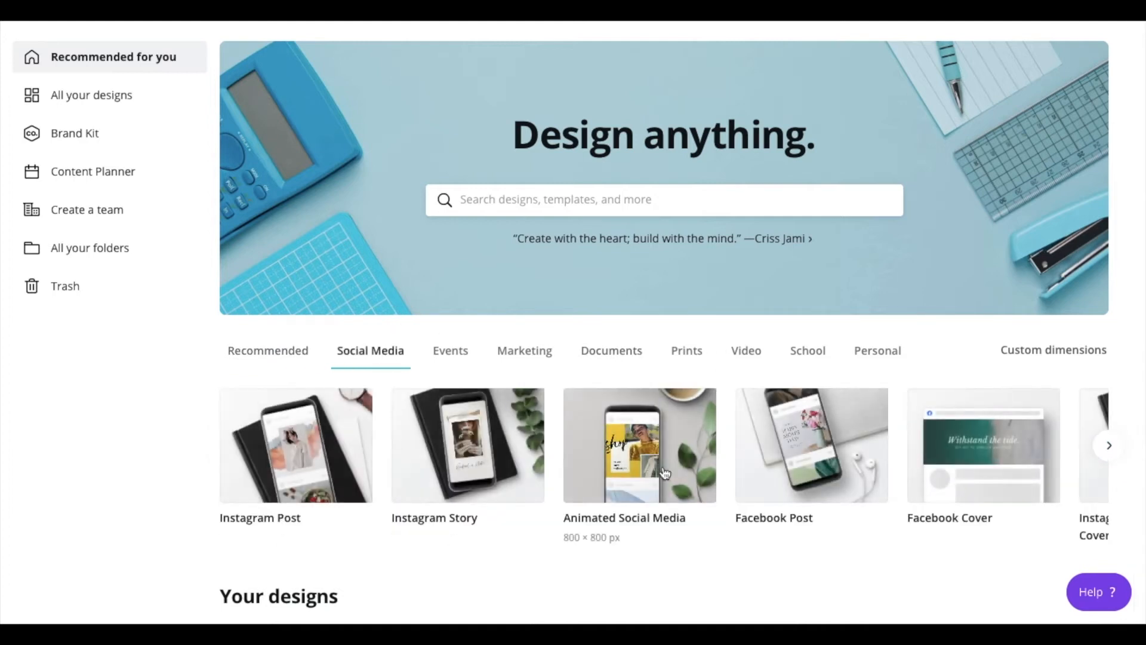
left_click(1110, 448)
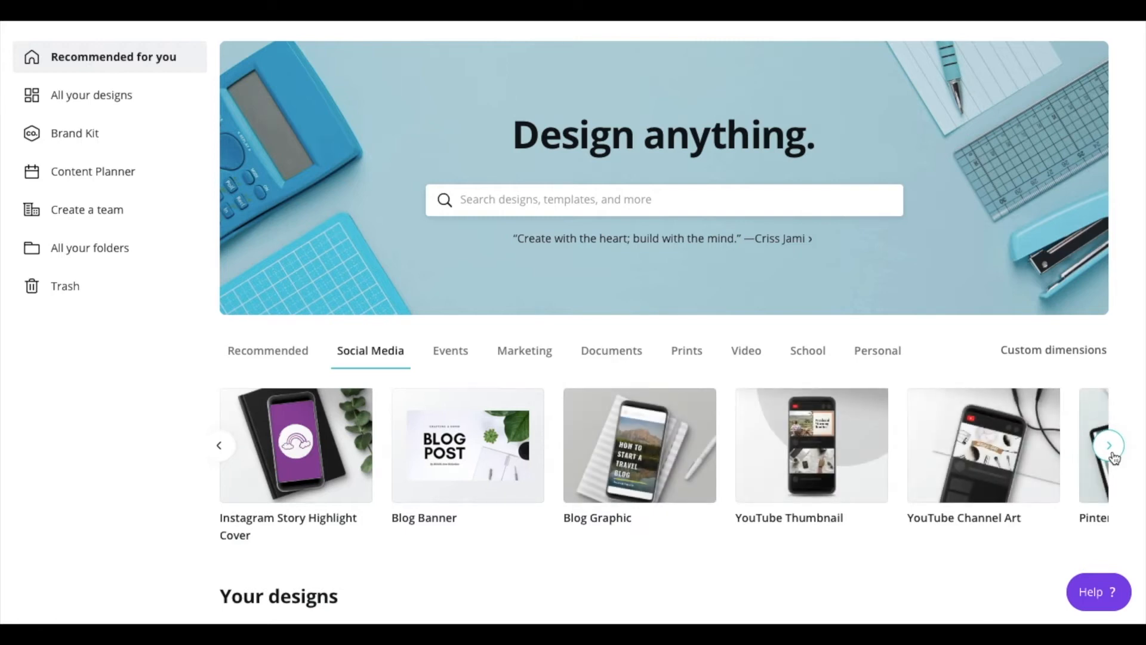
left_click(1114, 458)
- Search Canva for 'snapchat' and open the Snapchat Geofilter templates
left_click(569, 208)
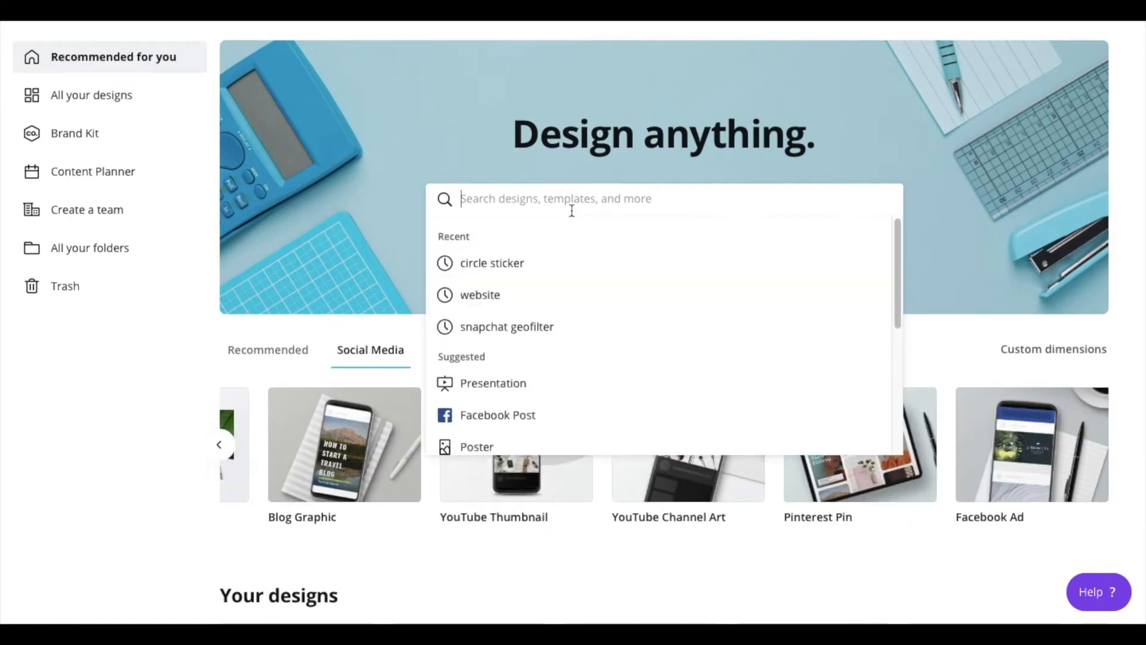
type("snapchat")
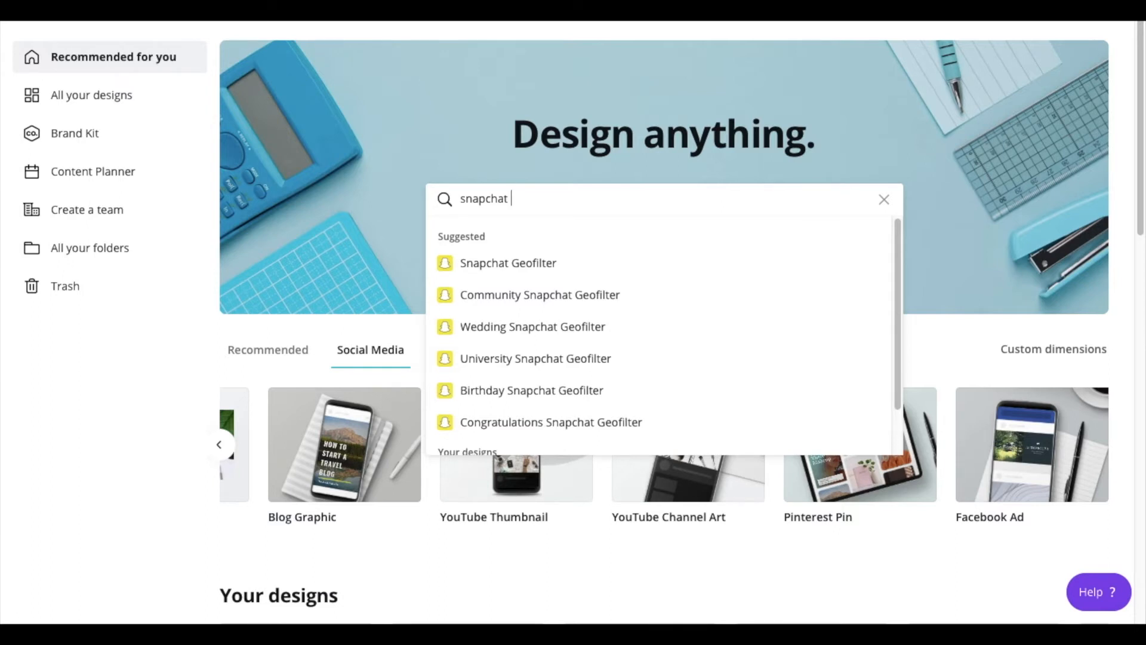
left_click(554, 269)
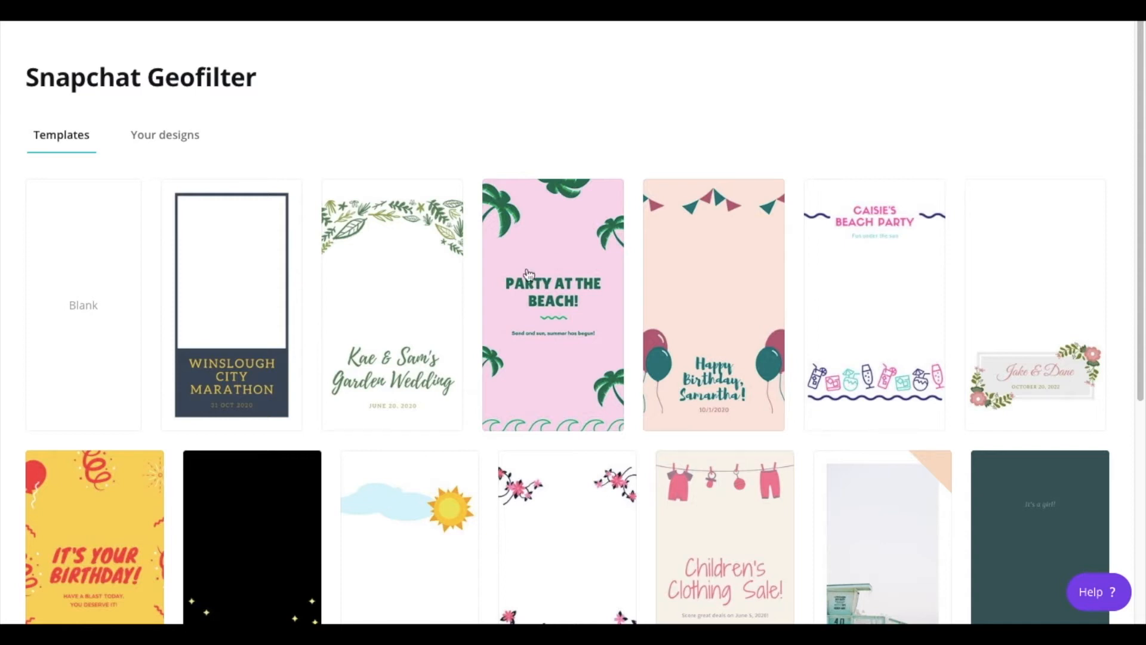
- Start a blank Snapchat Geofilter design and move the Trap Chargers headline up, centred horizontally
left_click(122, 317)
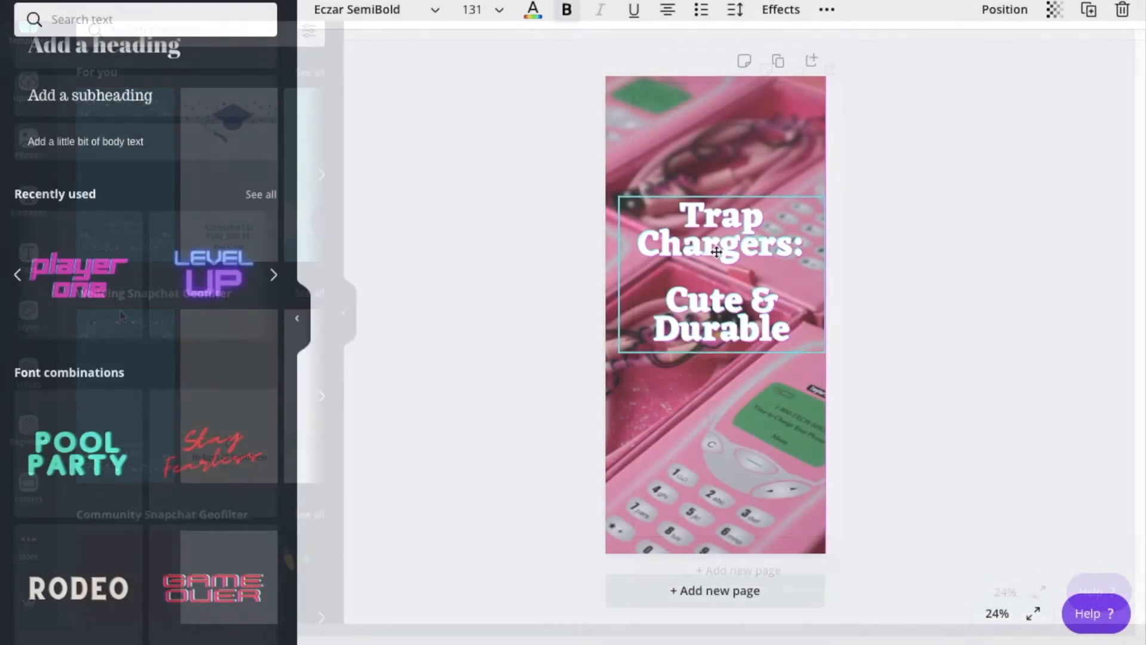
left_click_drag(716, 254, 704, 223)
left_click(911, 193)
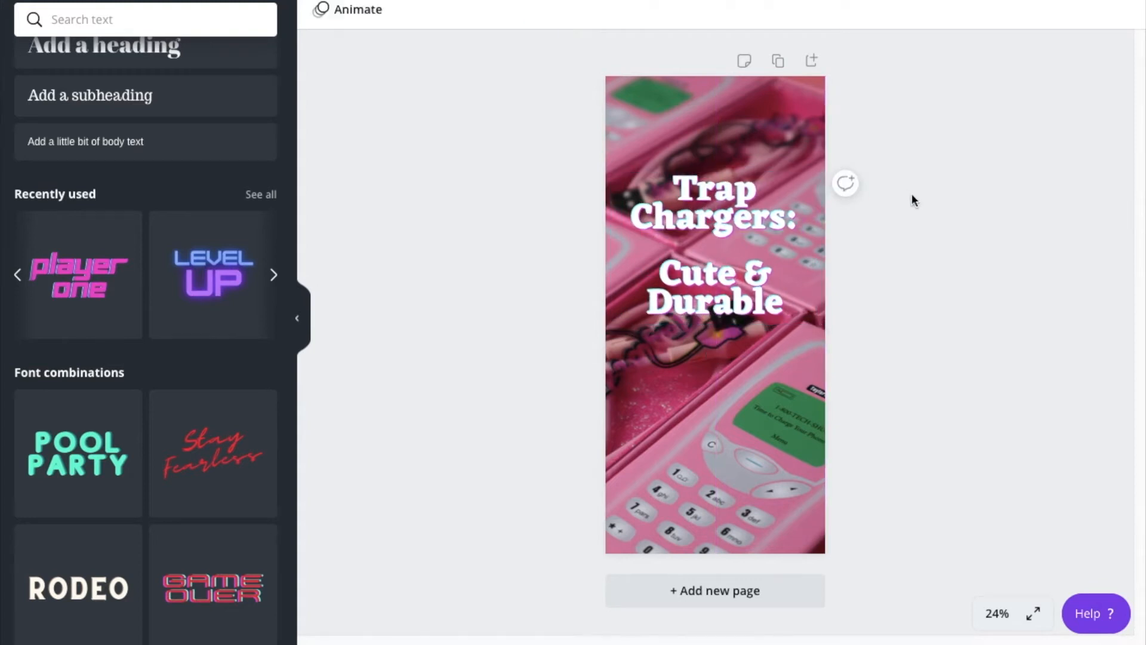
left_click(770, 221)
left_click_drag(770, 221, 769, 221)
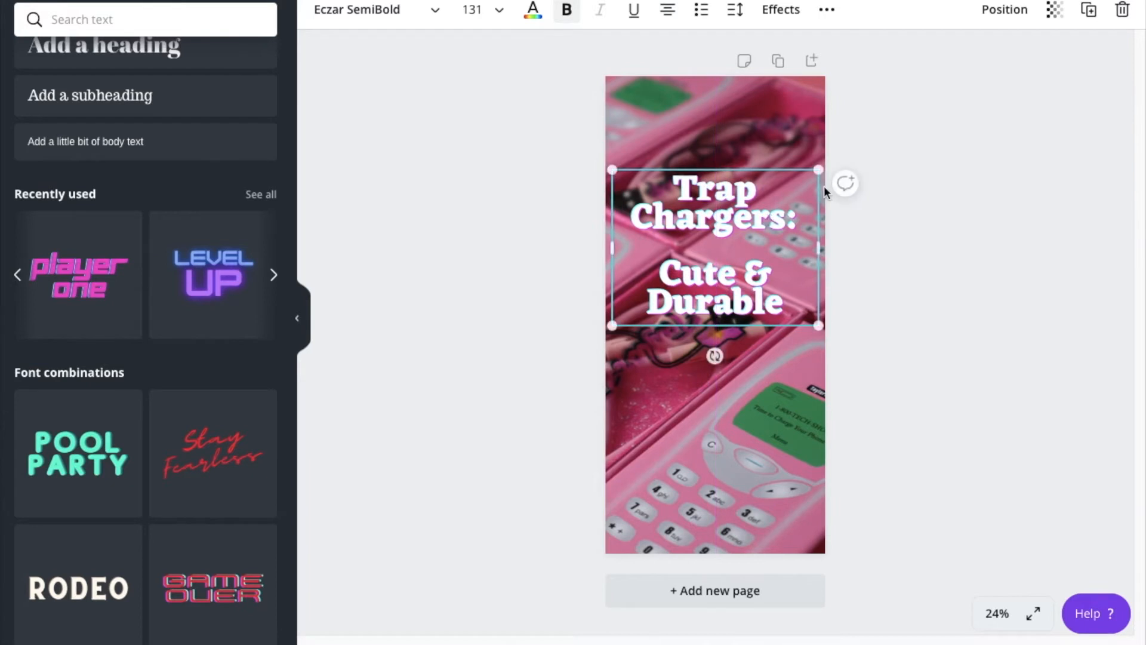
left_click(944, 149)
- Add the uploaded shop logo, remove its background, and shrink it between the headline lines
left_click(12, 113)
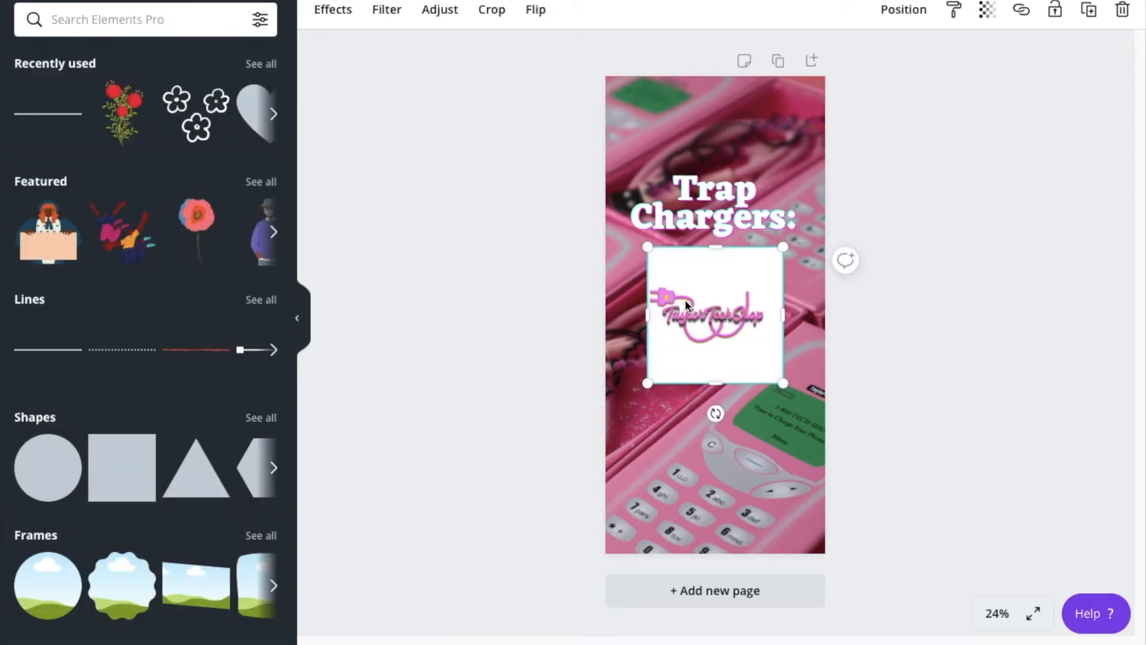
left_click(334, 10)
left_click(159, 75)
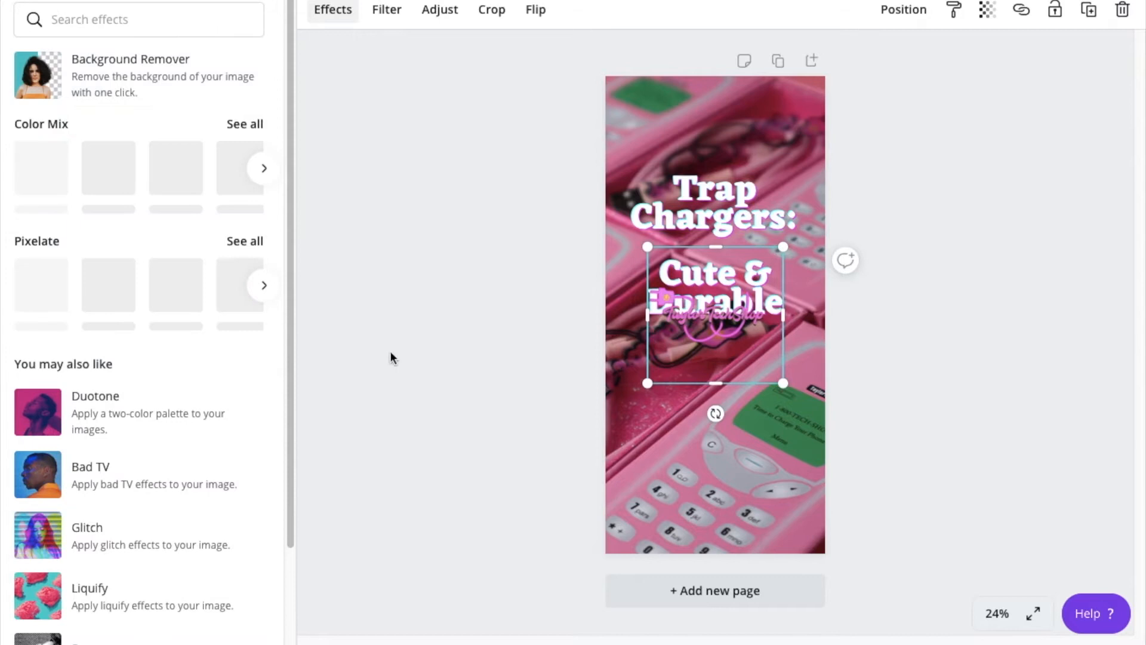
left_click_drag(720, 344, 714, 248)
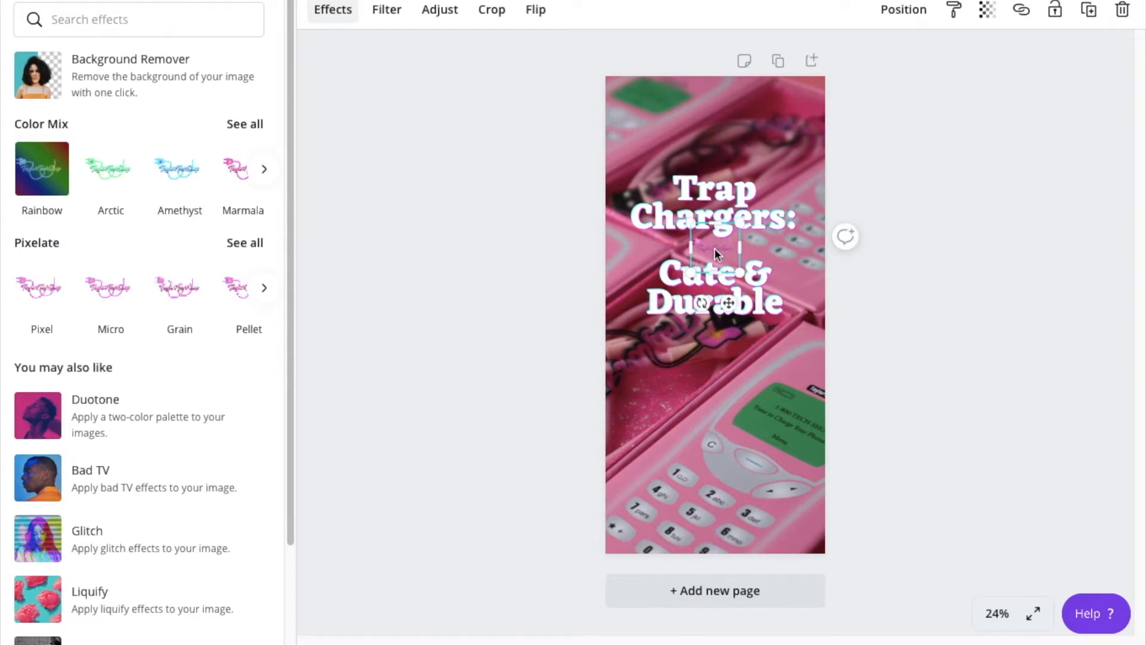
left_click(949, 344)
left_click(922, 332)
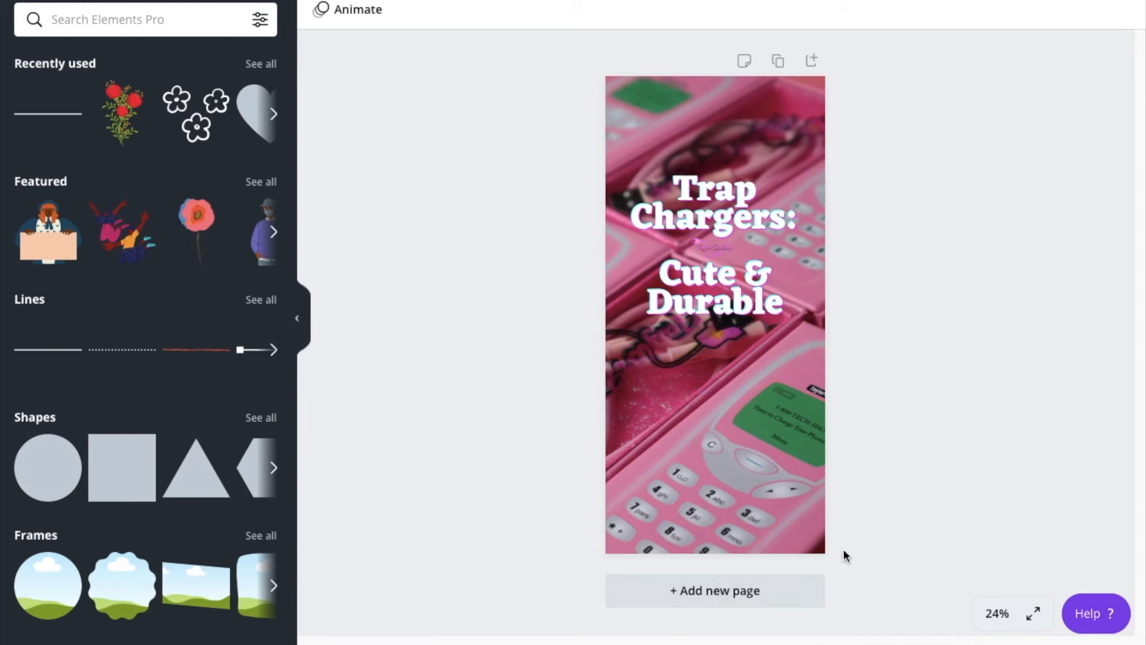
- Apply the Glow colour mix effect to the pink background photo
left_click(792, 506)
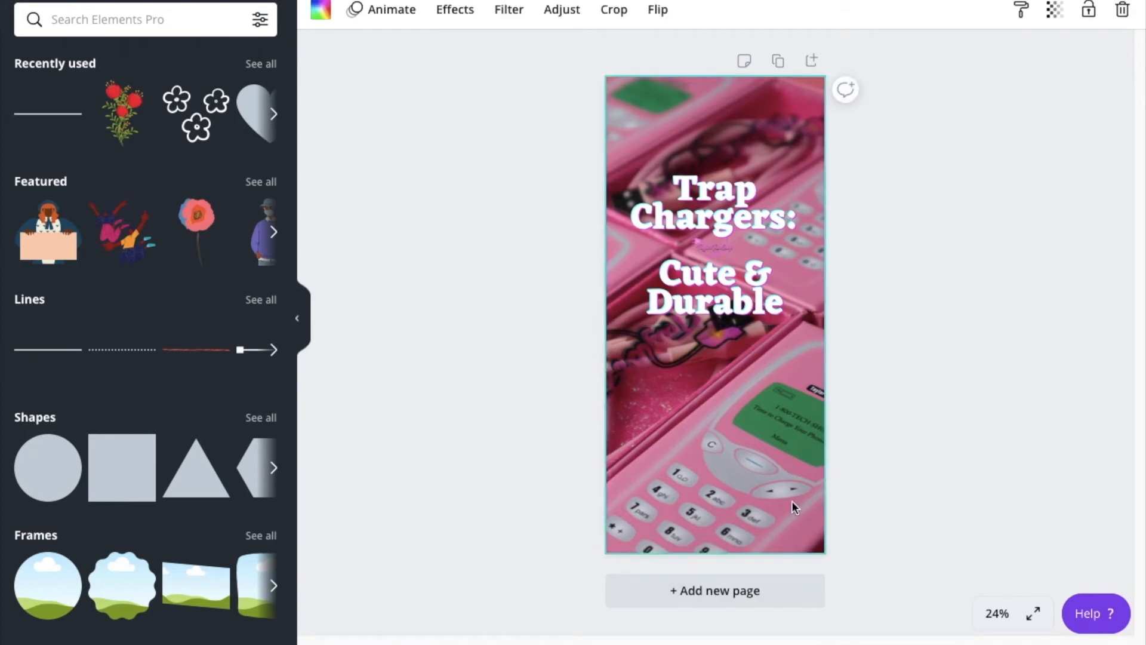
left_click(453, 18)
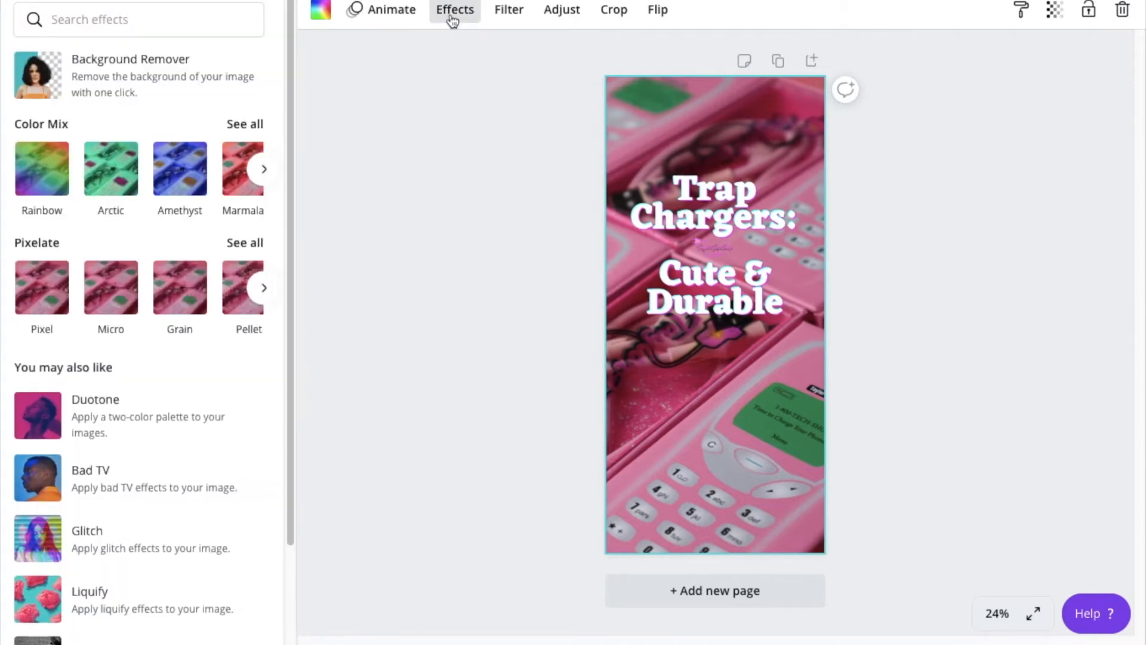
left_click(263, 169)
left_click(262, 171)
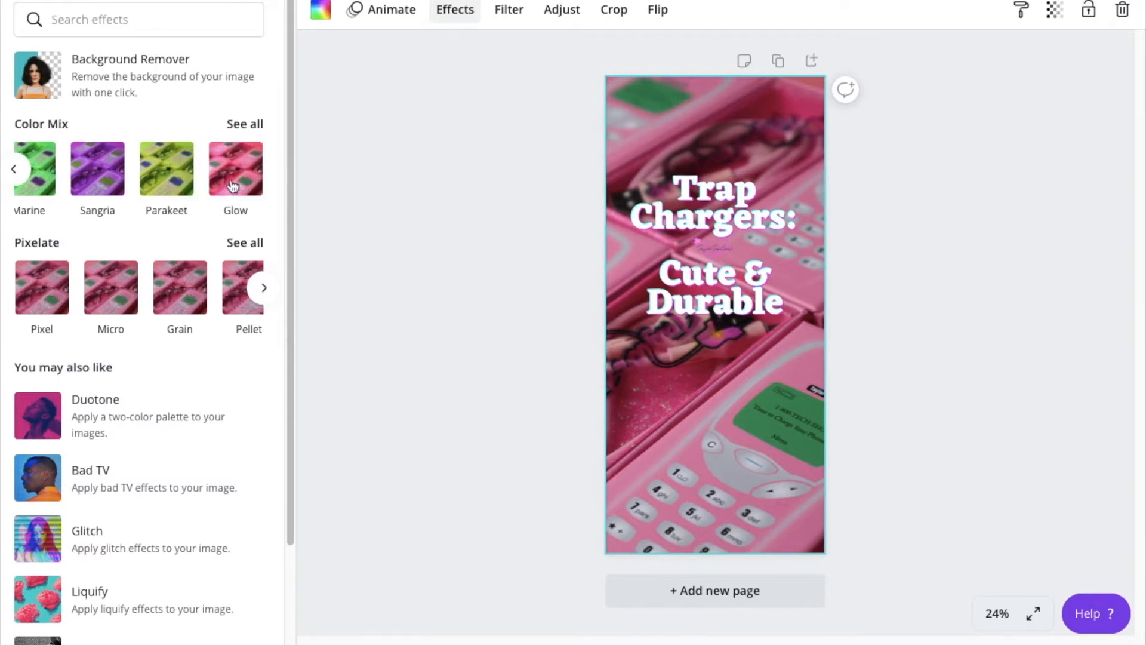
left_click(235, 181)
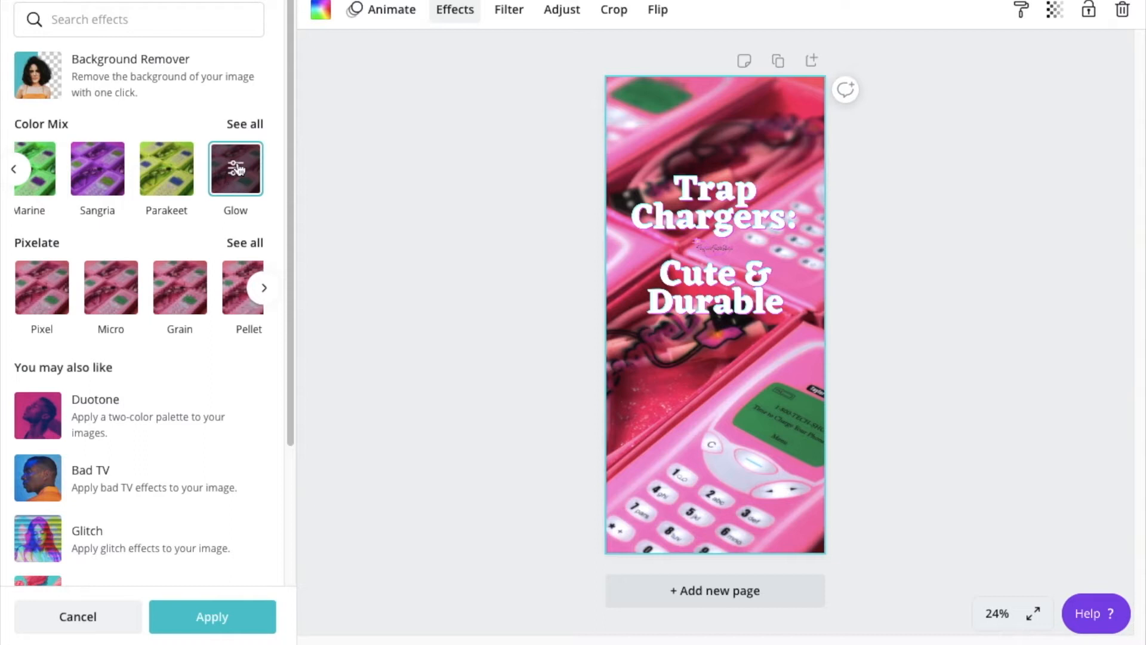
left_click(238, 169)
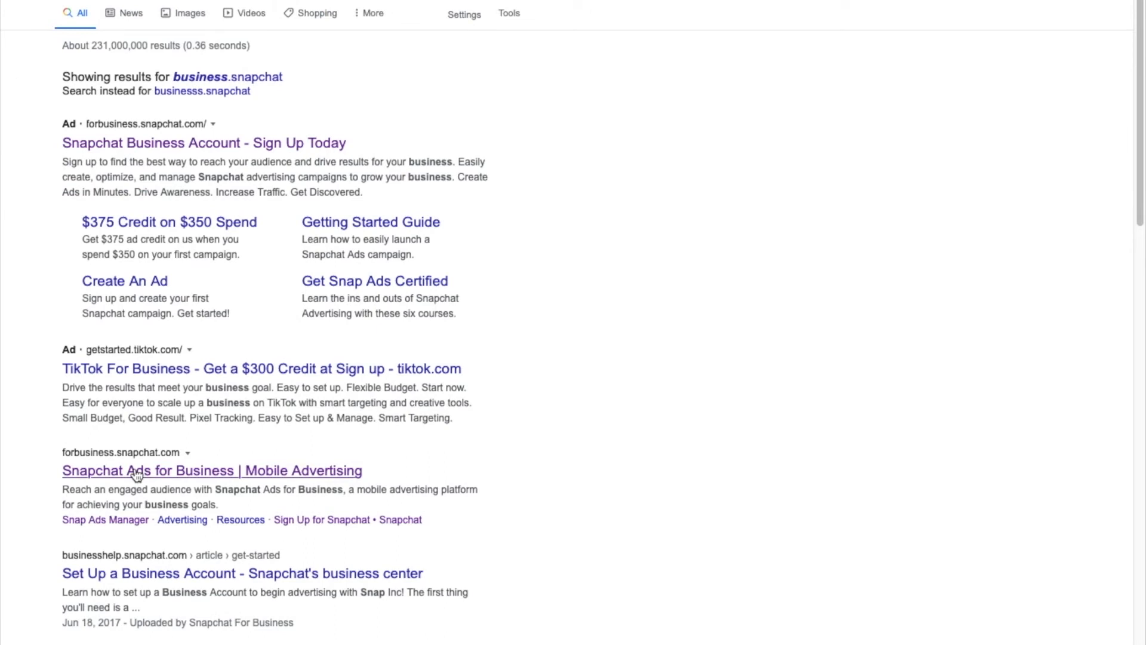
- Follow the 'Snapchat Ads for Business | Mobile Advertising' result to reach Ads Manager
left_click(259, 373)
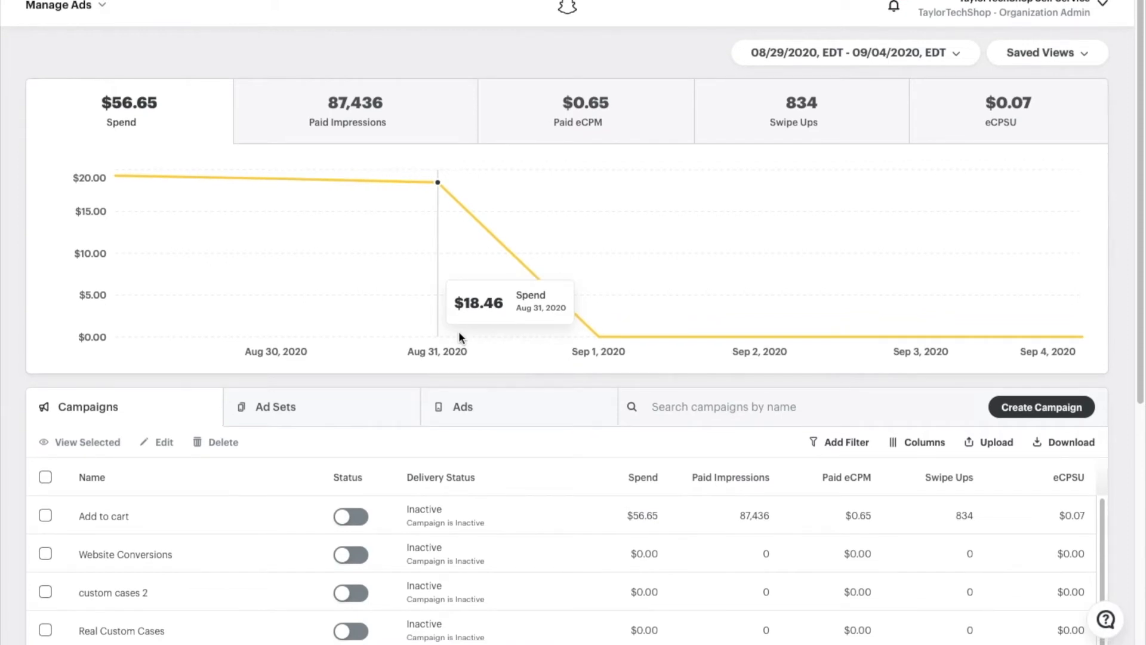
- Go to Snap Pixel and review its 7-day diagnostics showing 11,192 events
left_click(87, 9)
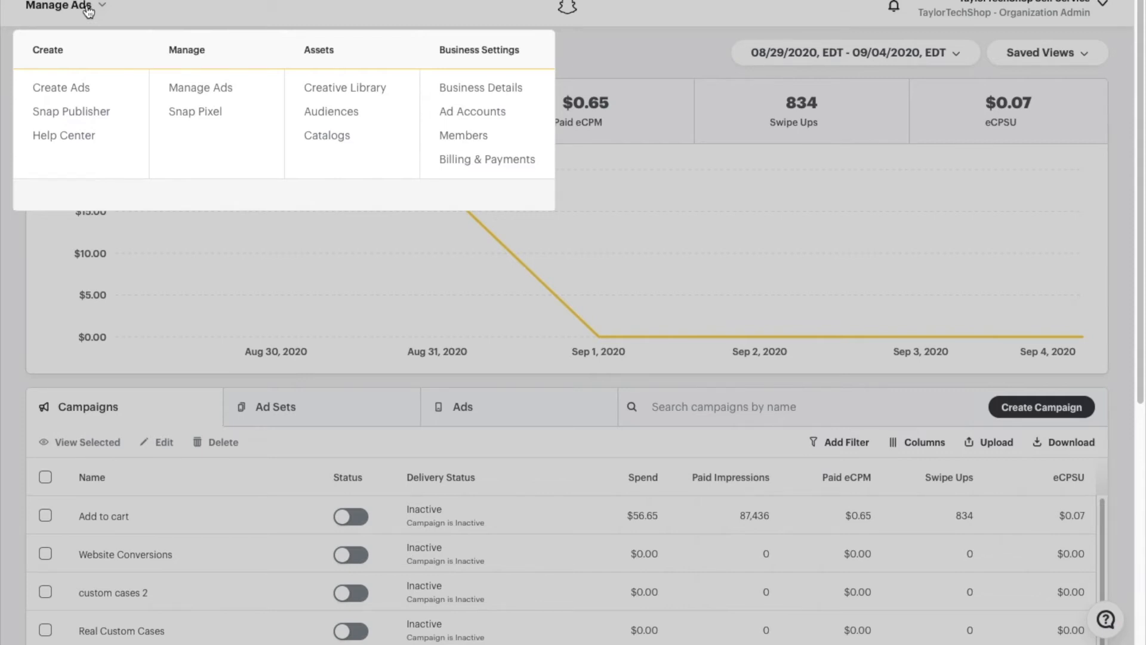
left_click(198, 126)
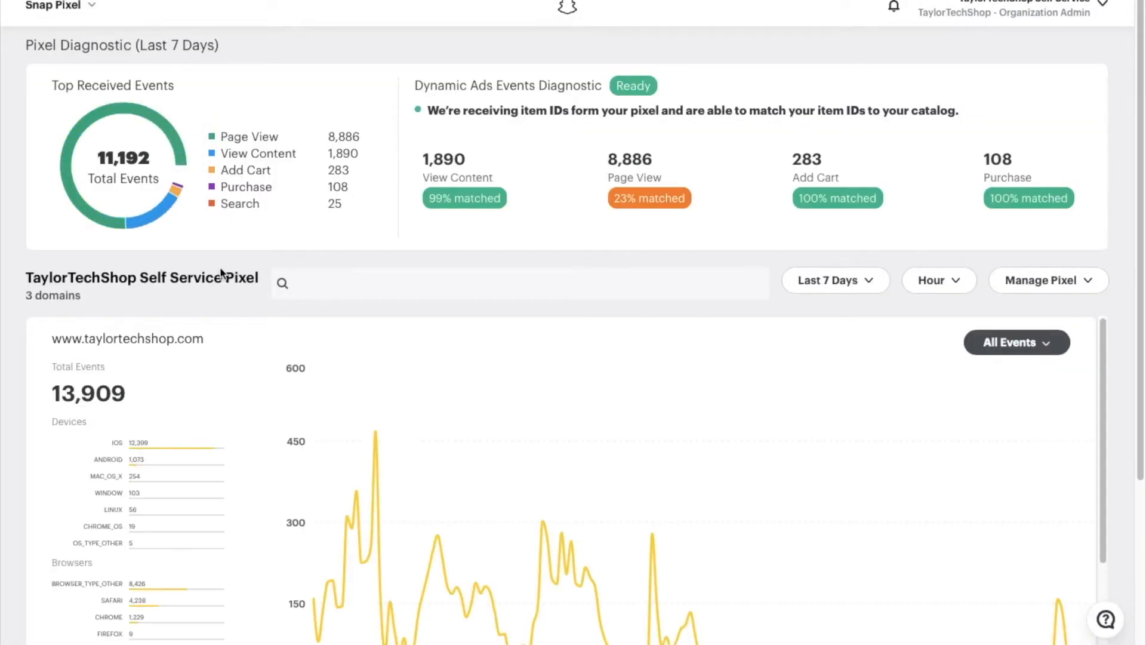
scroll(231, 278, "down", 1)
scroll(230, 277, "down", 3)
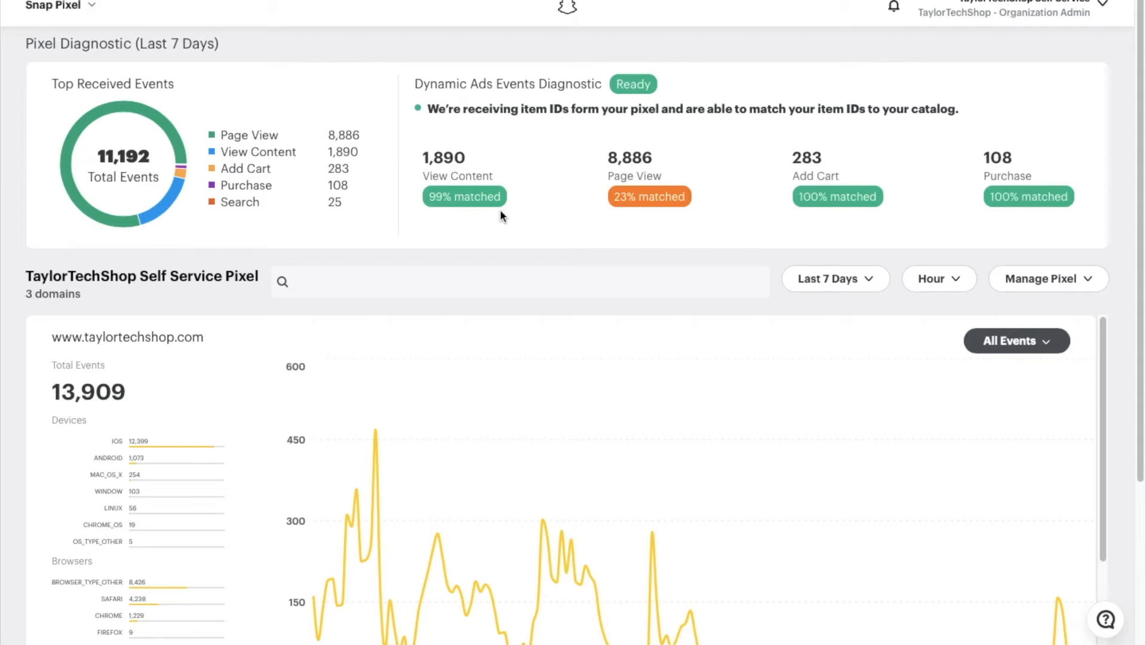
scroll(499, 177, "down", 8)
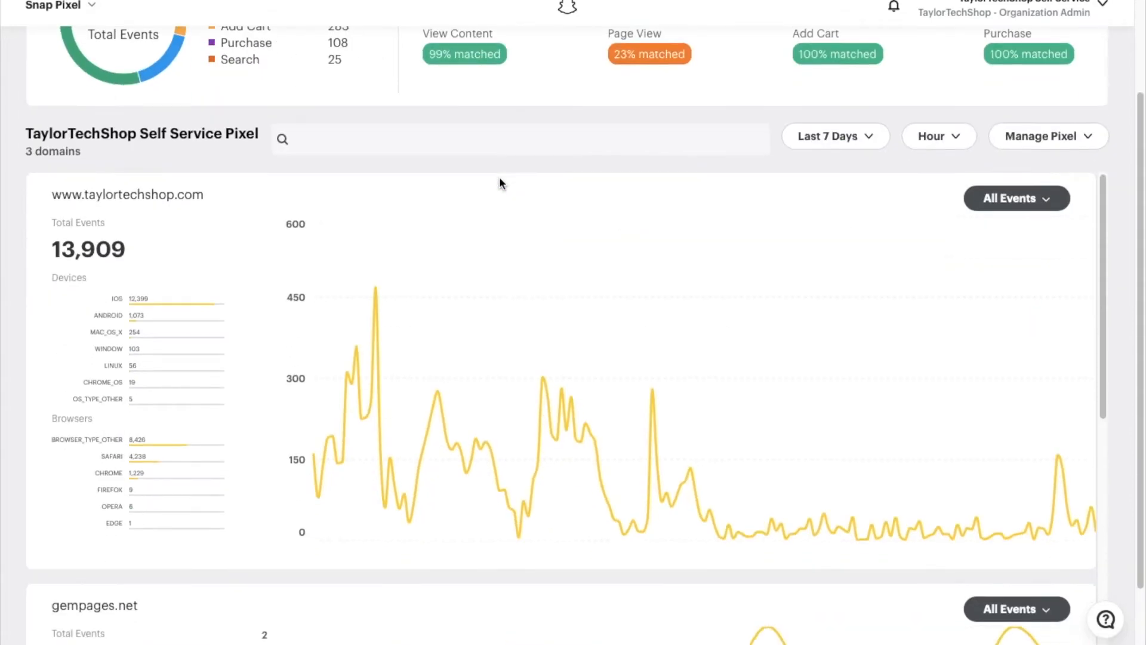
scroll(499, 177, "down", 3)
scroll(499, 176, "up", 10)
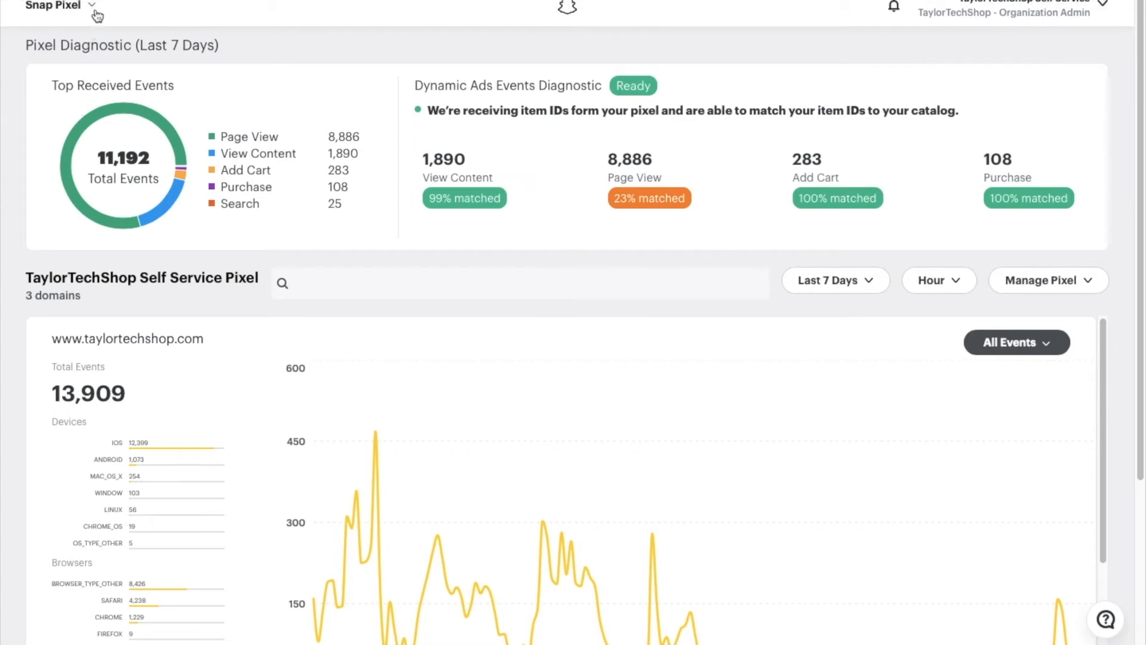
left_click(93, 7)
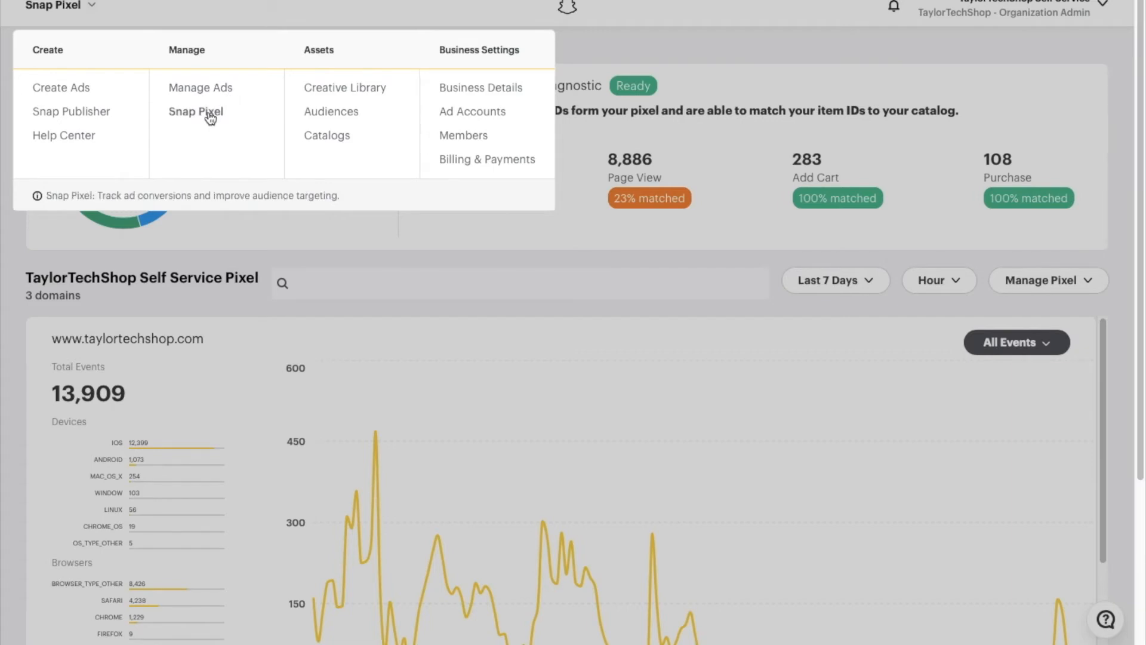
left_click(211, 115)
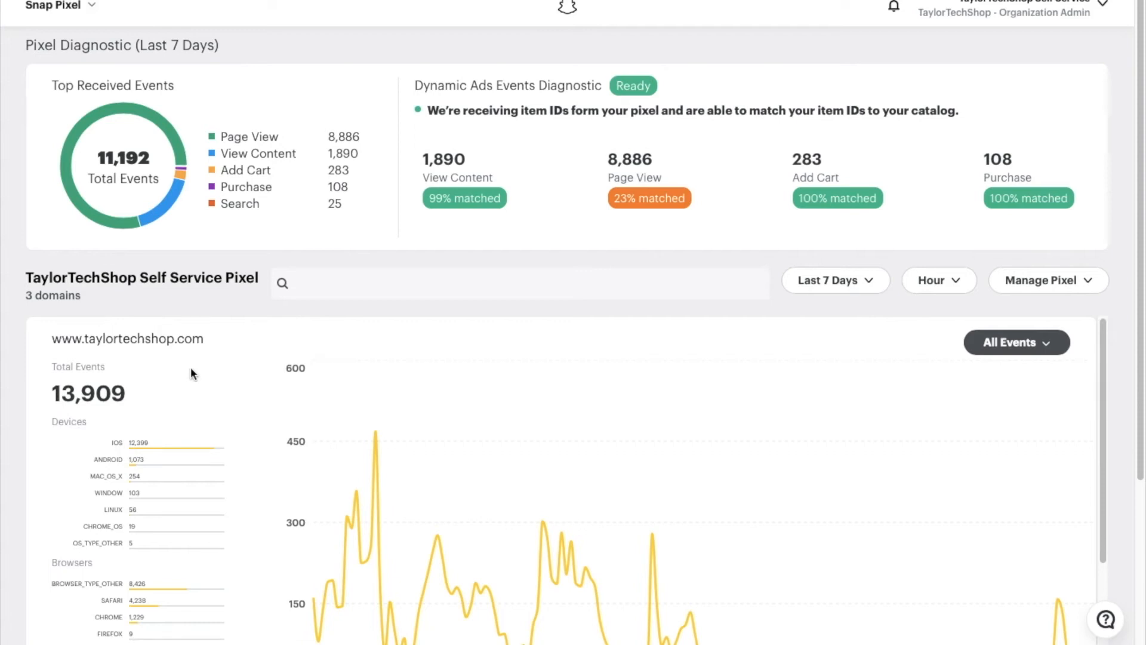
scroll(126, 440, "down", 5)
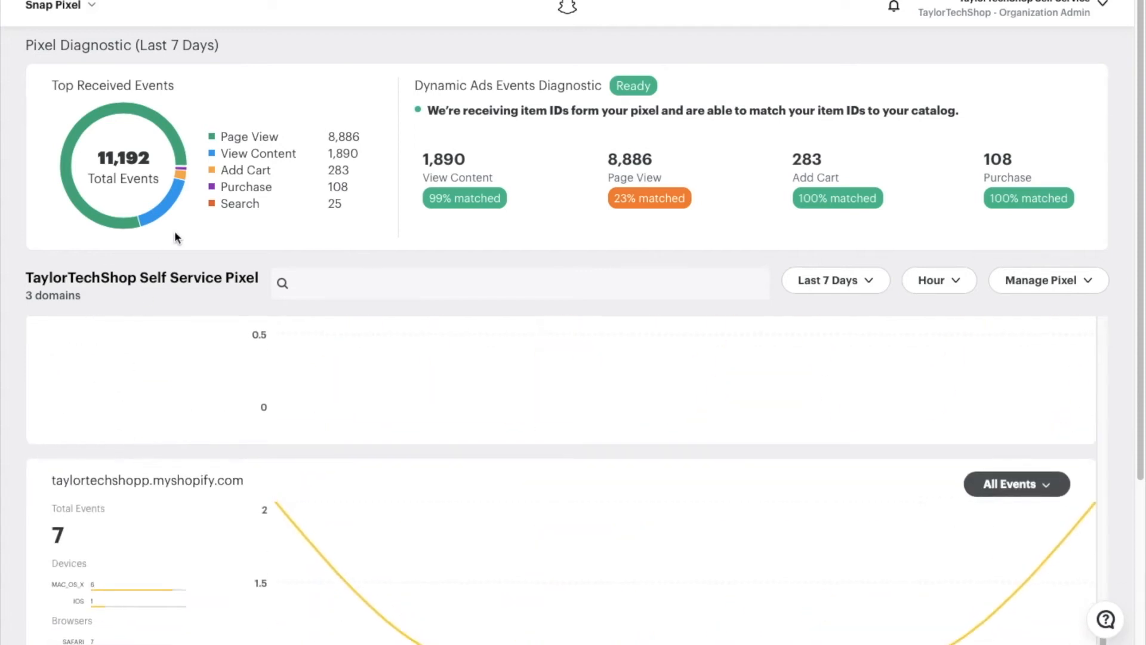
scroll(174, 233, "down", 2)
scroll(175, 231, "up", 2)
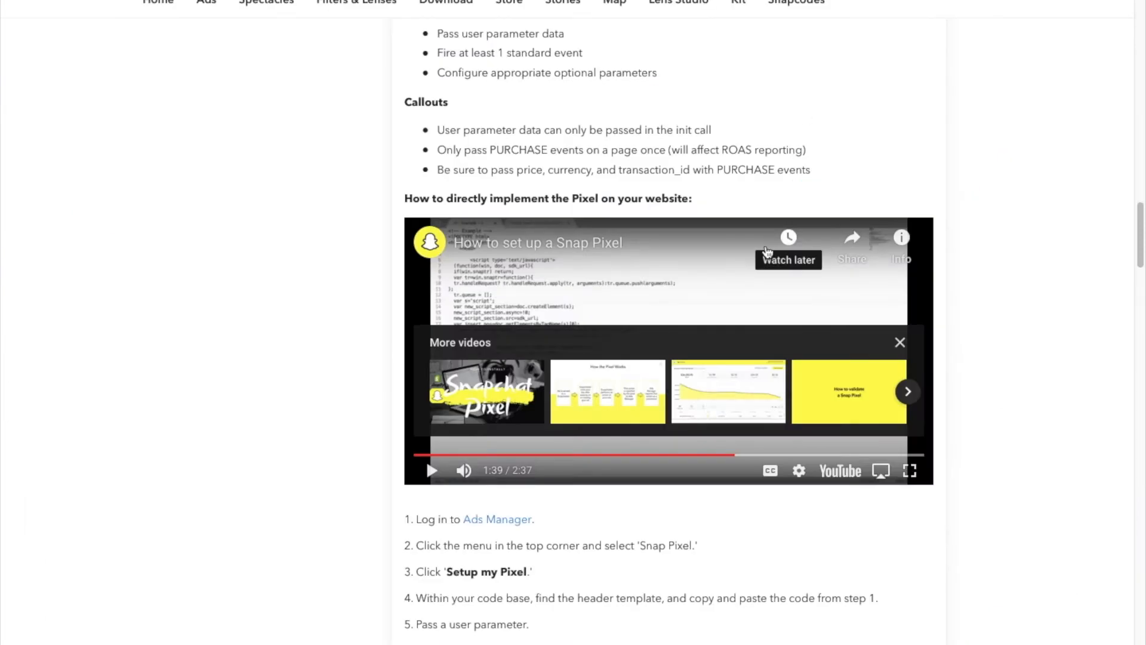
- Scroll through the Install Snap Pixel help article down to the Install Pixel steps
scroll(776, 251, "up", 10)
scroll(767, 252, "up", 12)
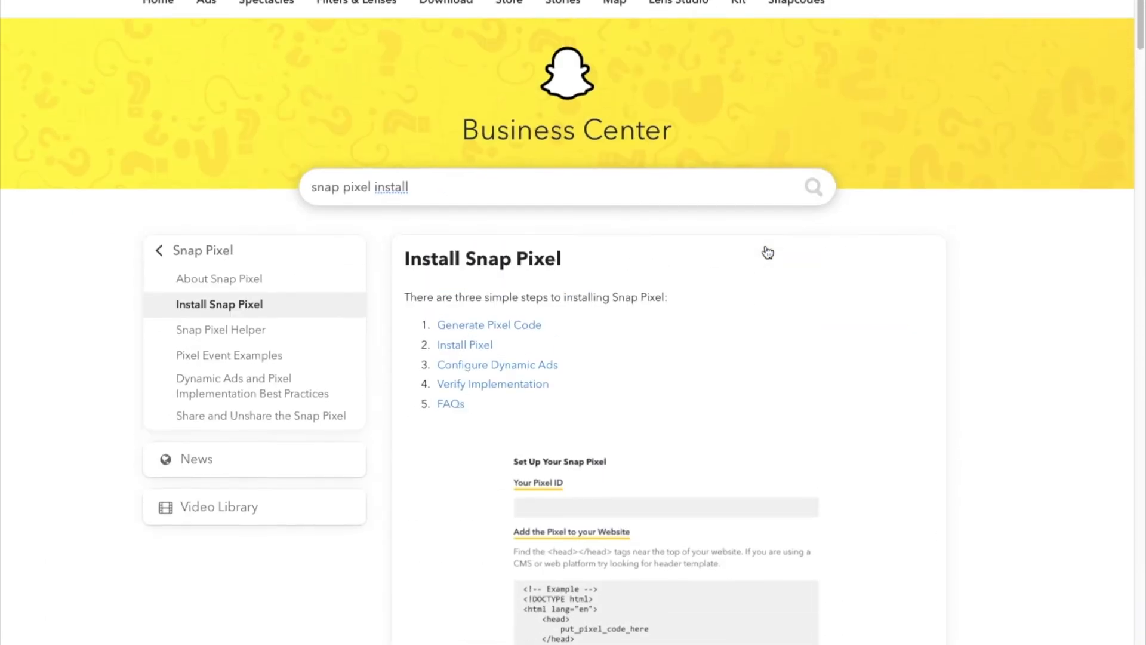
scroll(767, 250, "down", 4)
scroll(767, 250, "down", 2)
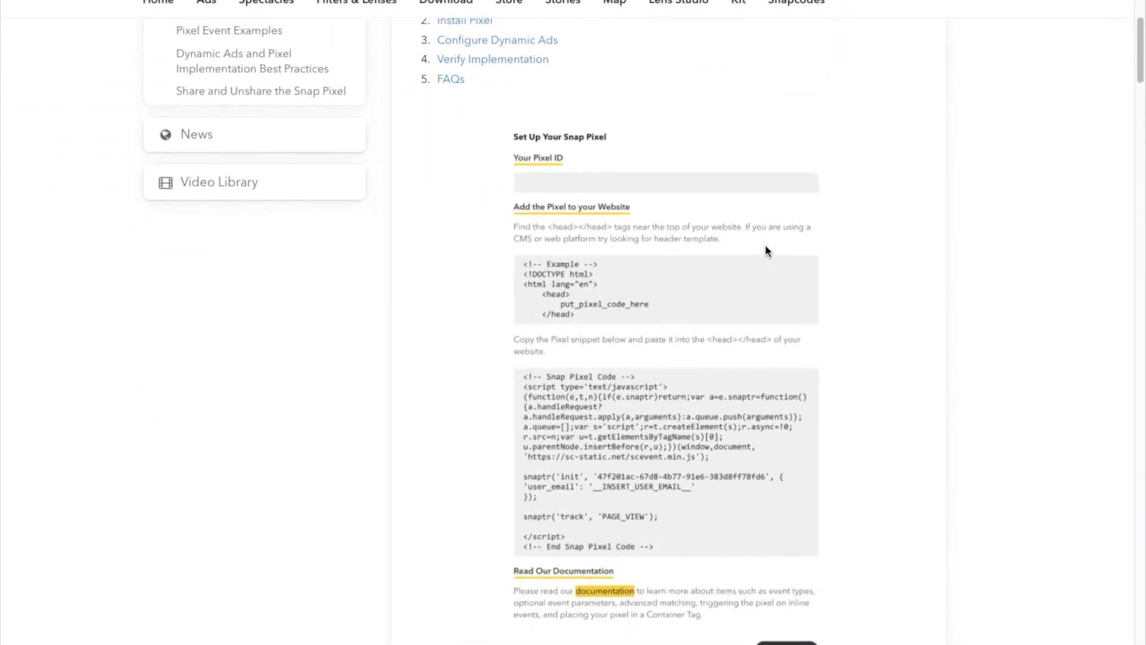
scroll(767, 251, "down", 5)
scroll(765, 245, "down", 10)
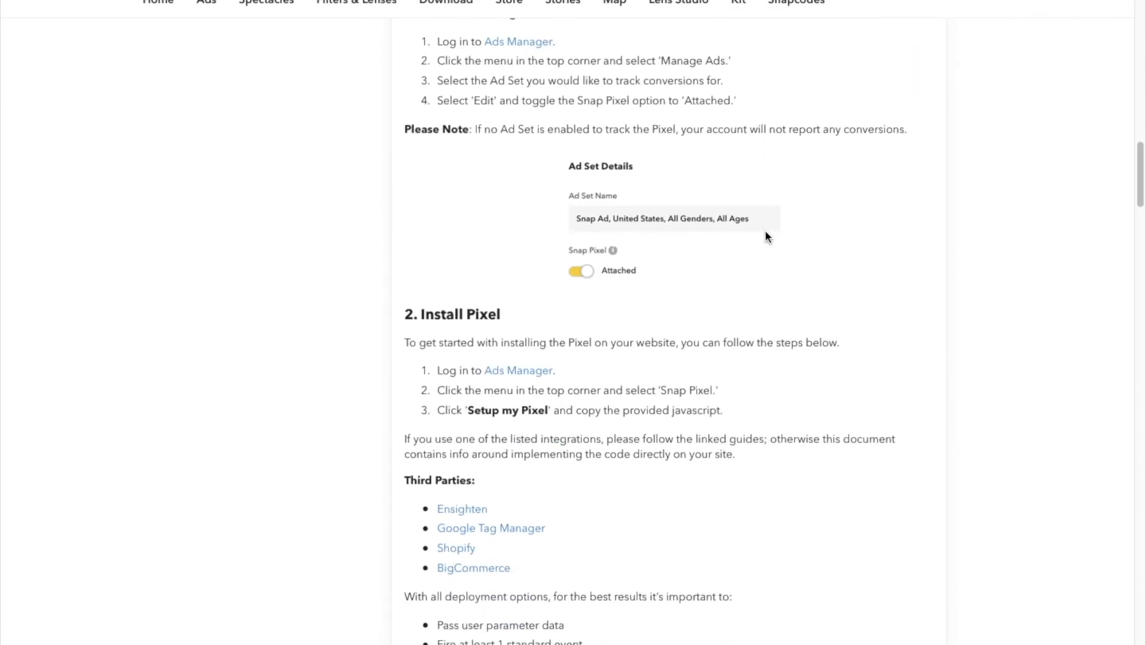
scroll(765, 234, "down", 3)
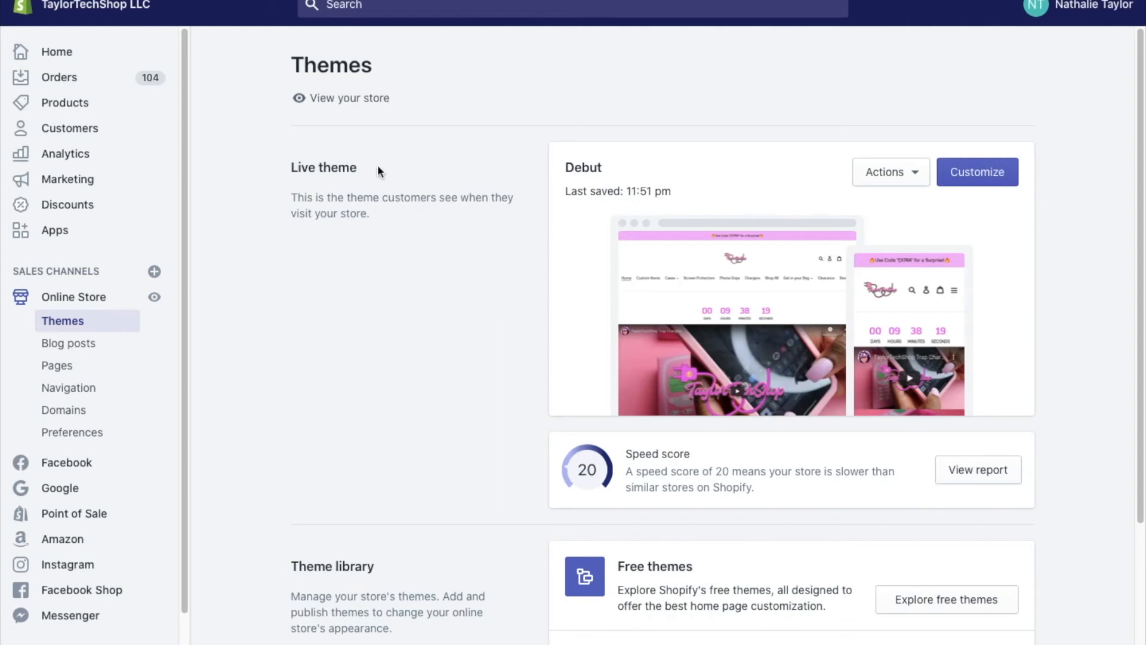
- Go to Shopify Marketing and follow View more marketing apps from the Marketing apps section
left_click(94, 182)
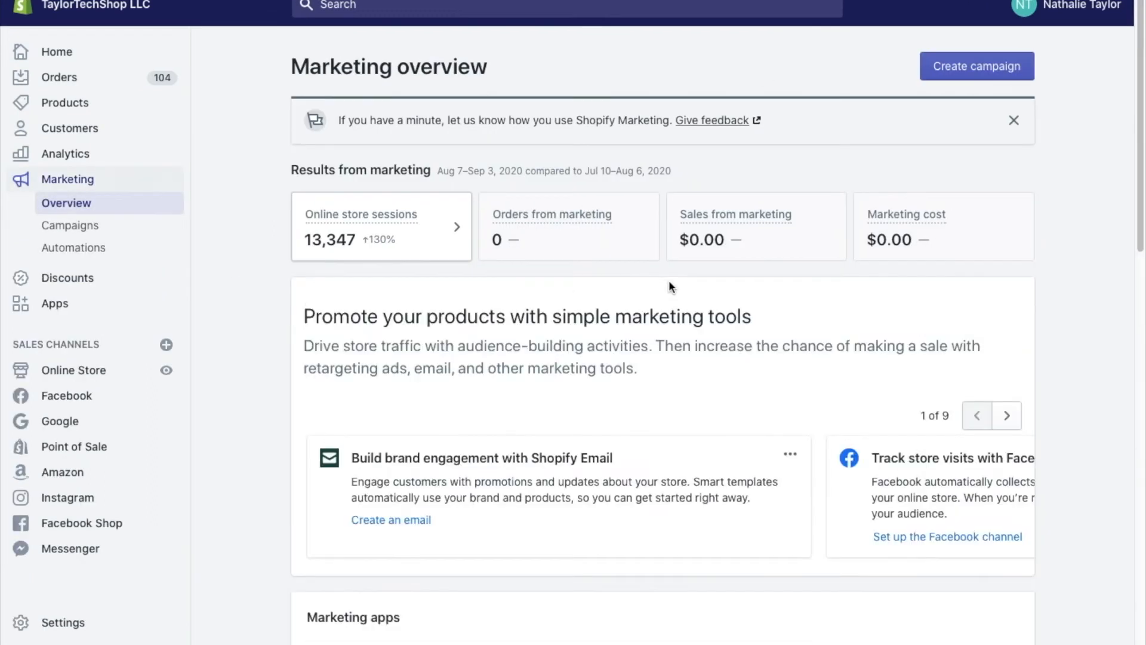
scroll(670, 287, "down", 7)
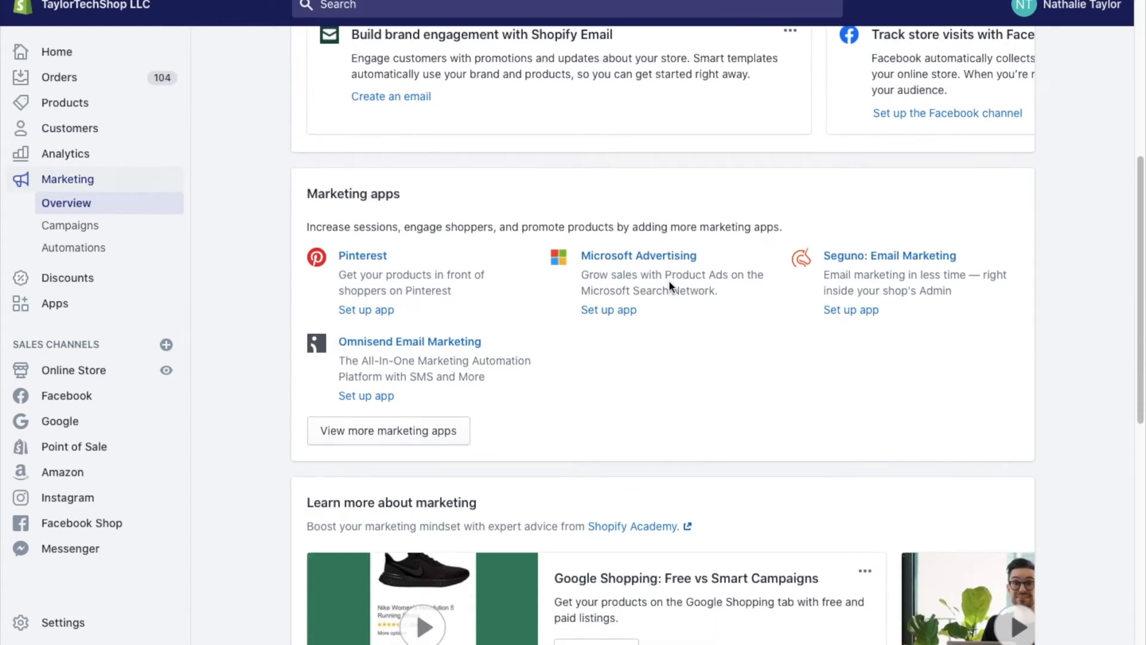
left_click(397, 430)
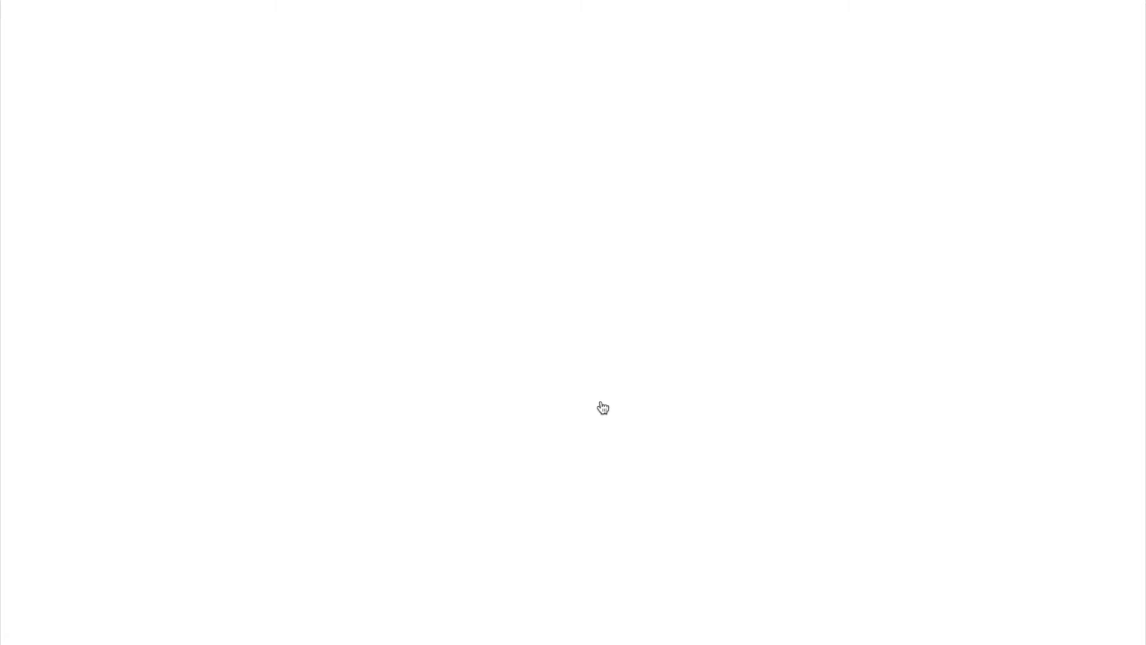
- Scroll the App Store marketing results down to Snapchat Ads and back up
scroll(567, 435, "down", 8)
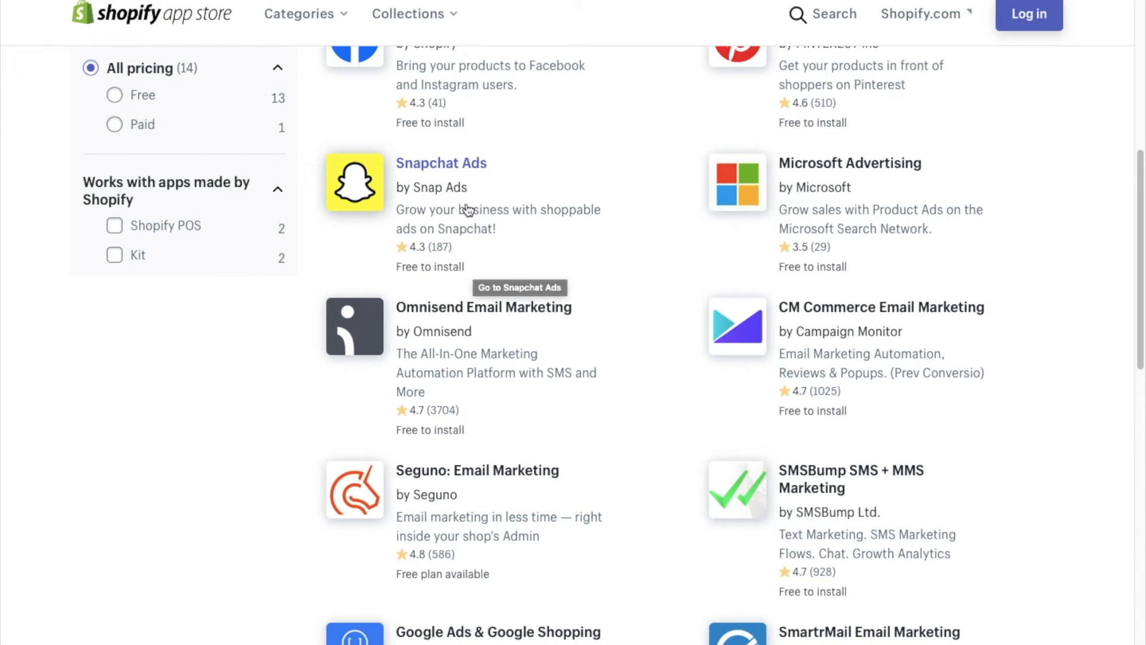
scroll(467, 209, "up", 8)
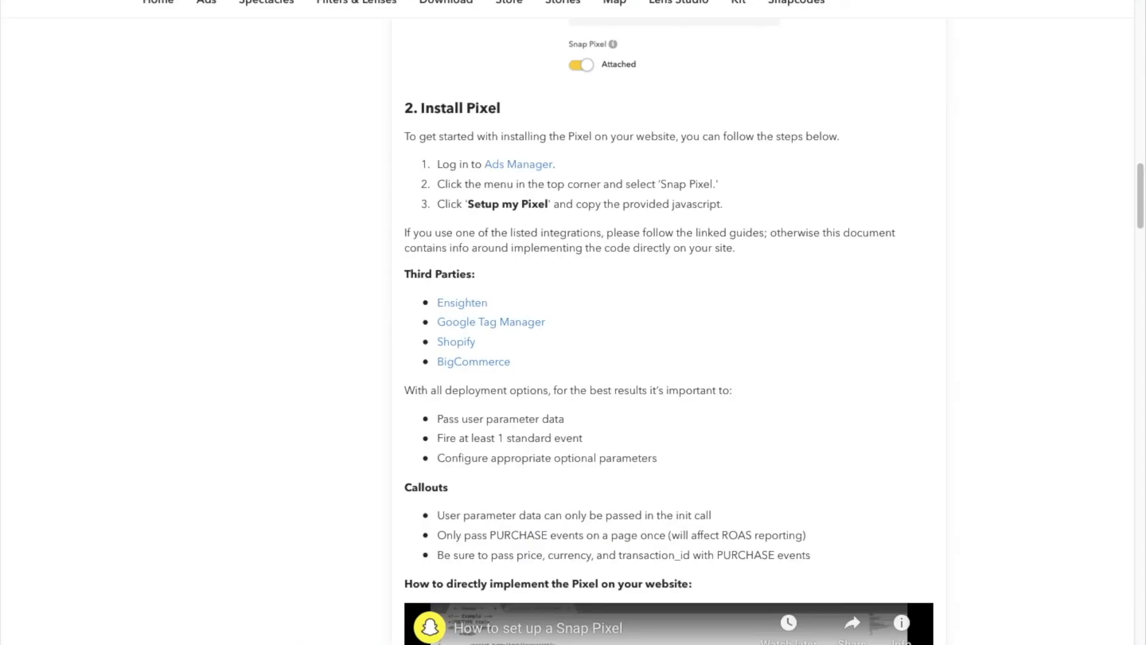
scroll(592, 213, "up", 5)
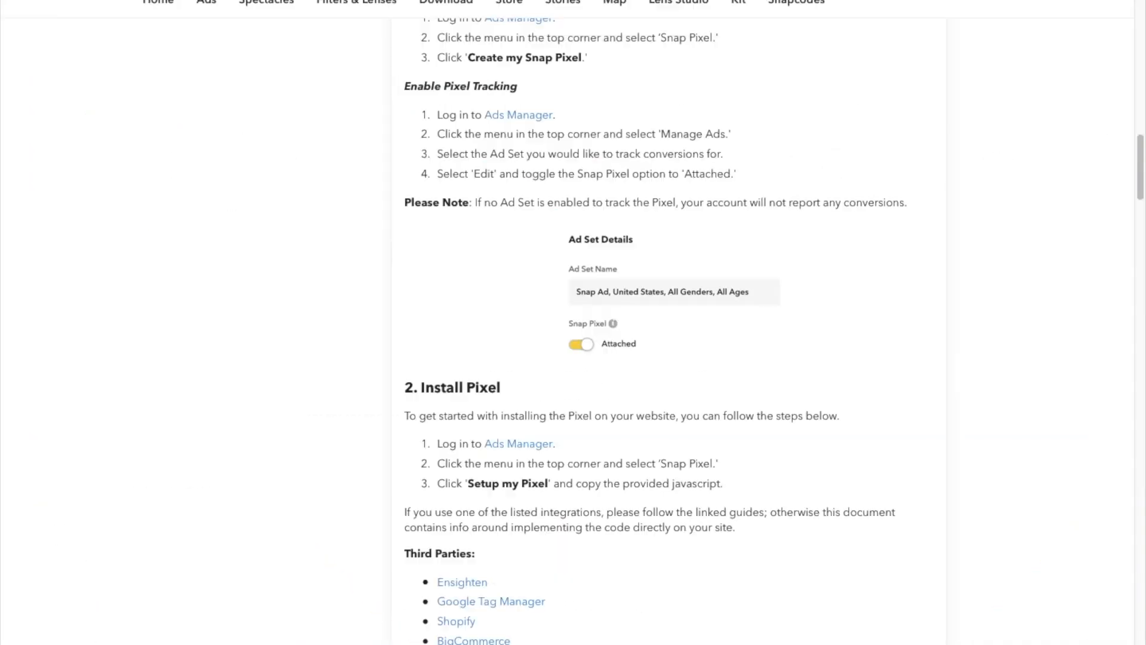
- Scroll through the Generate Pixel Code and Install Pixel sections of the Snap Pixel guide
scroll(607, 182, "up", 10)
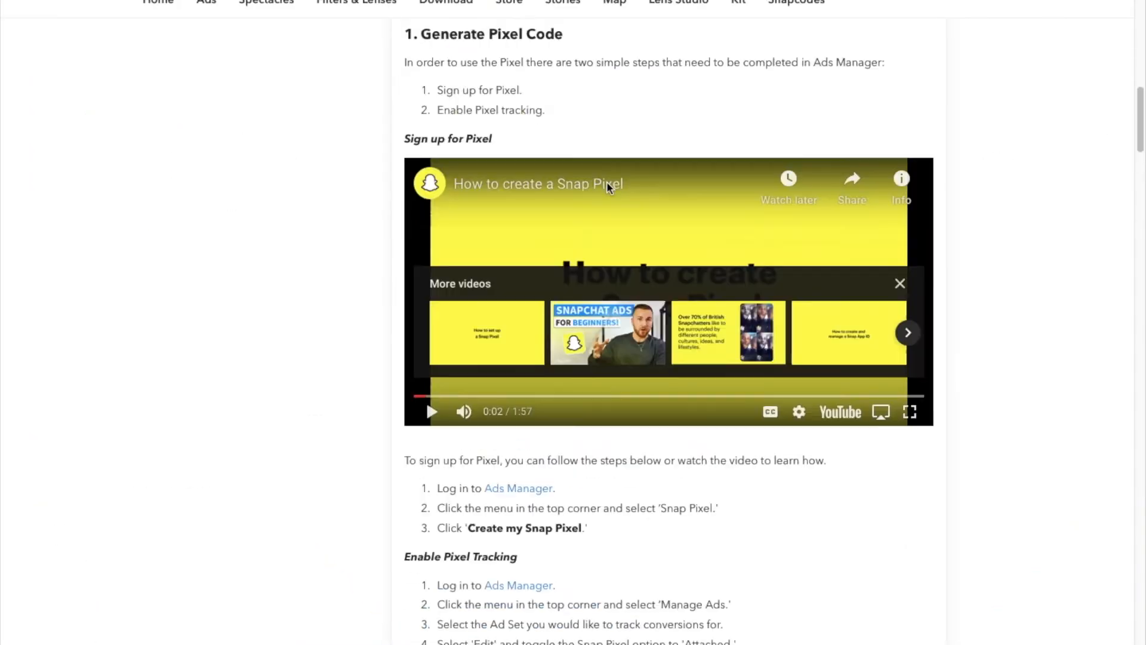
scroll(711, 174, "up", 5)
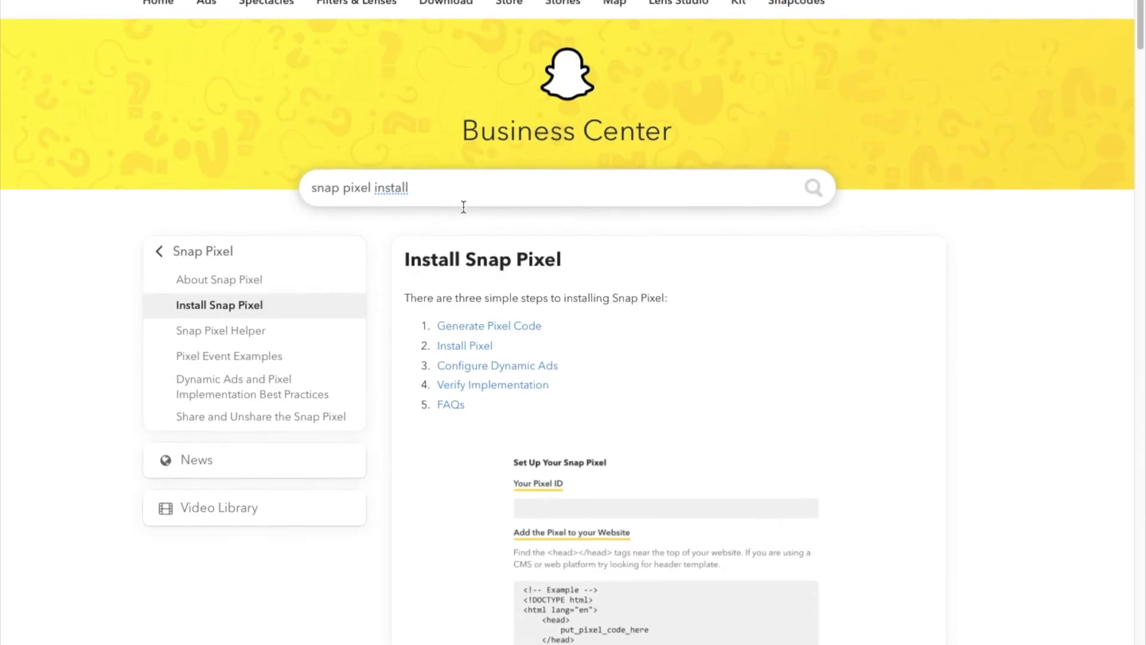
scroll(654, 374, "down", 9)
scroll(654, 381, "down", 1)
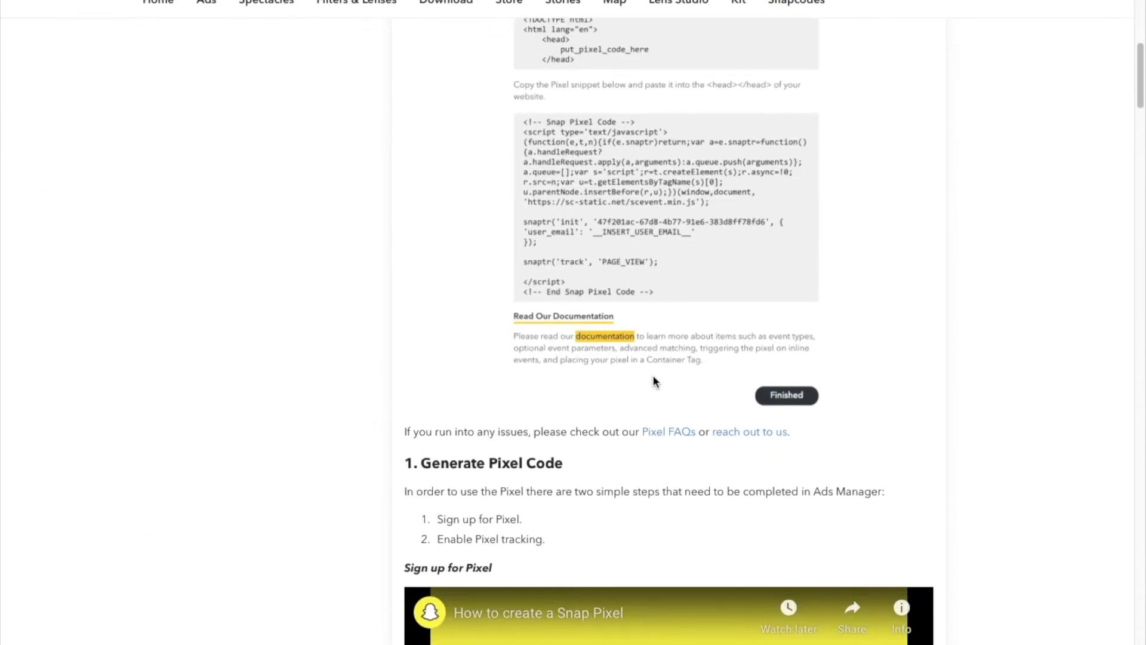
scroll(653, 373, "down", 10)
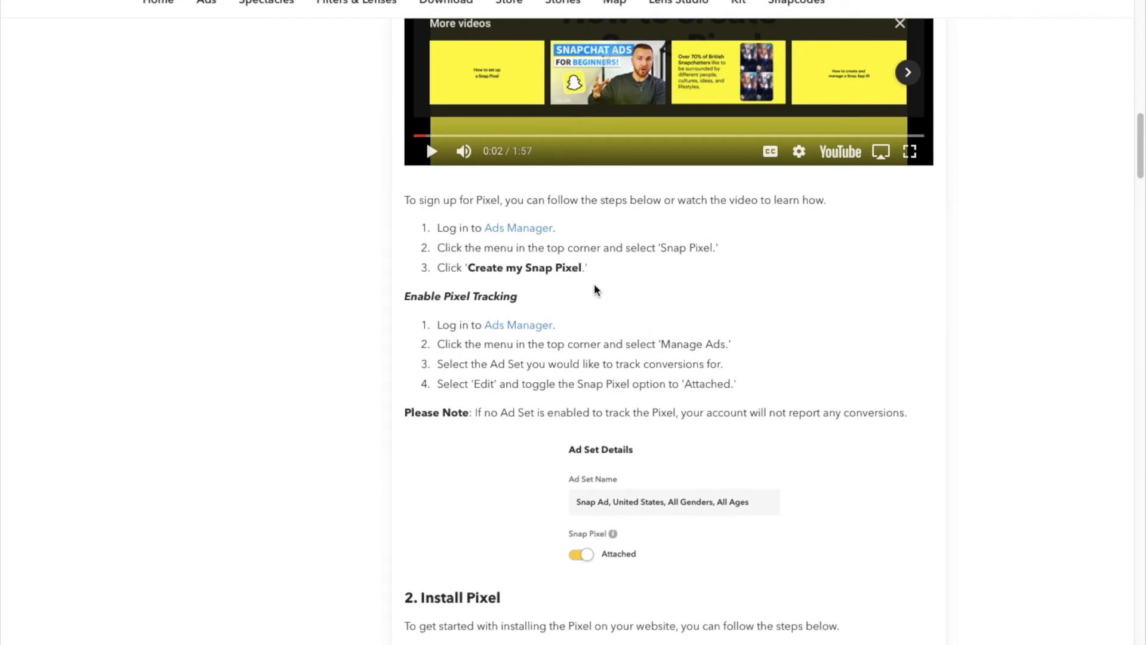
scroll(594, 287, "down", 7)
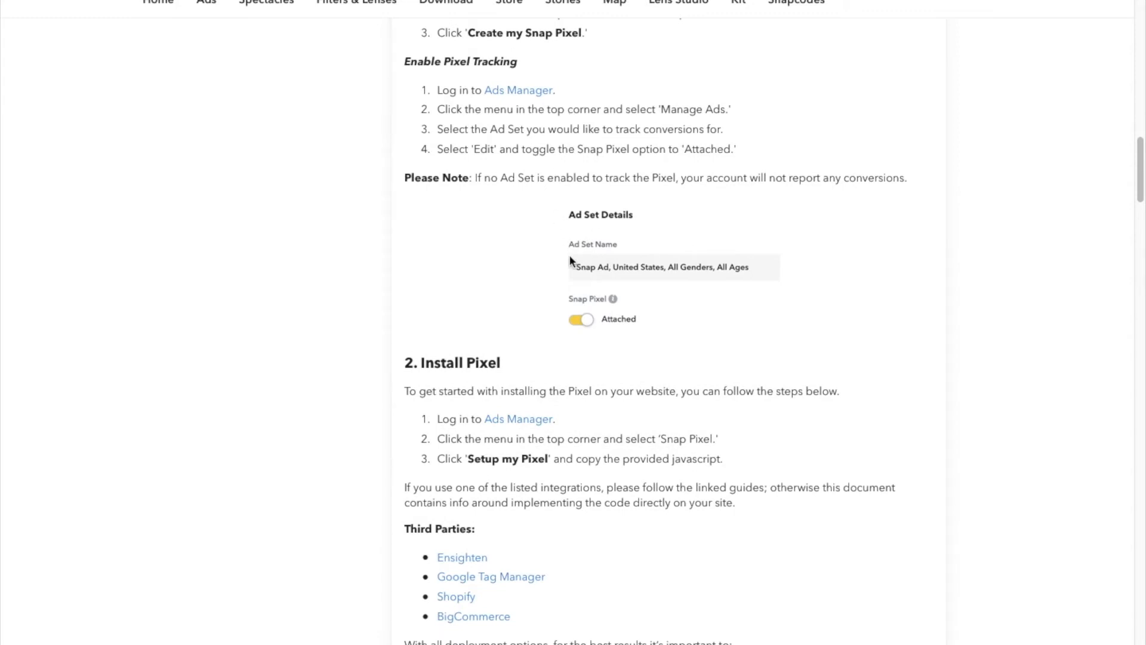
scroll(671, 375, "down", 10)
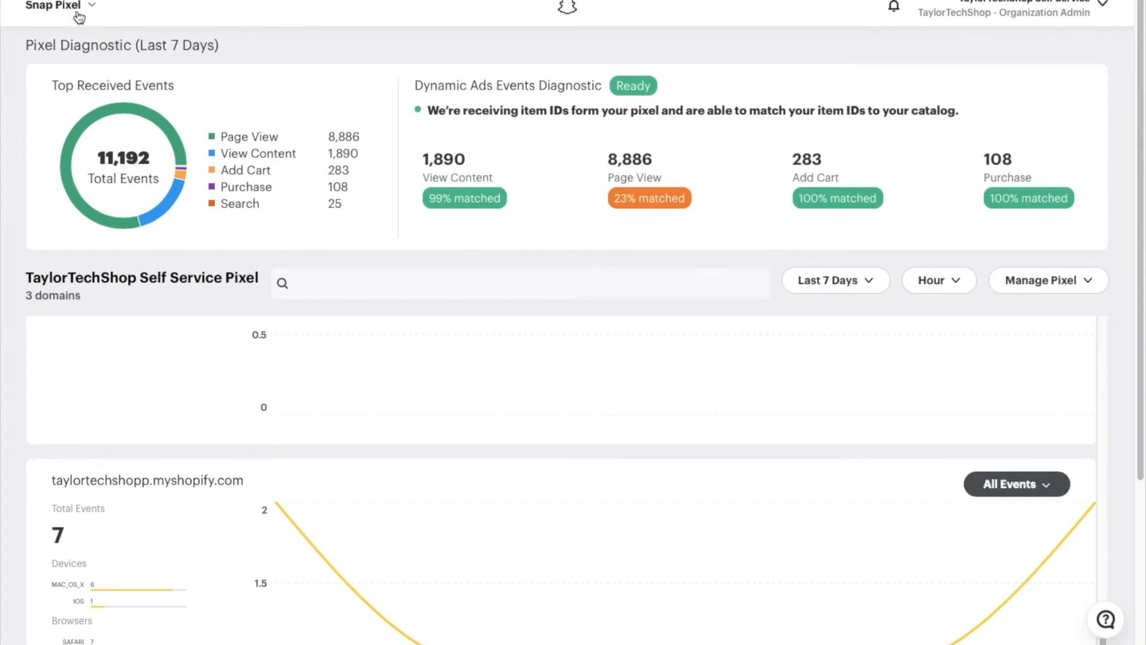
- Switch from the Snap Pixel page to Manage Ads via the top-left navigation menu
left_click(76, 11)
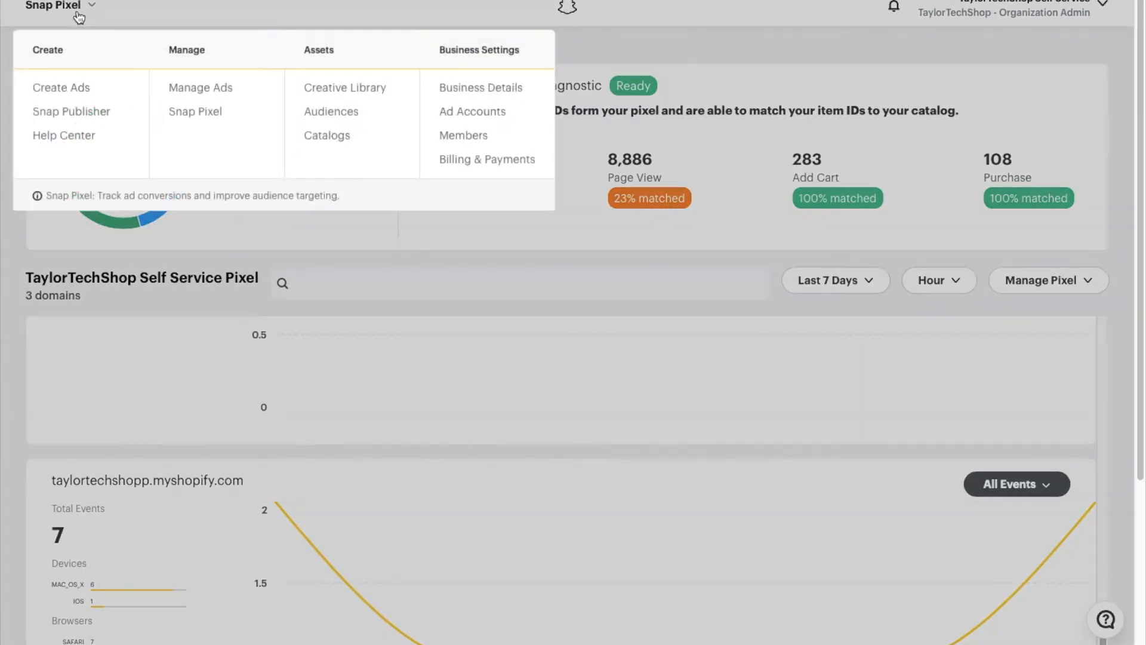
left_click(237, 98)
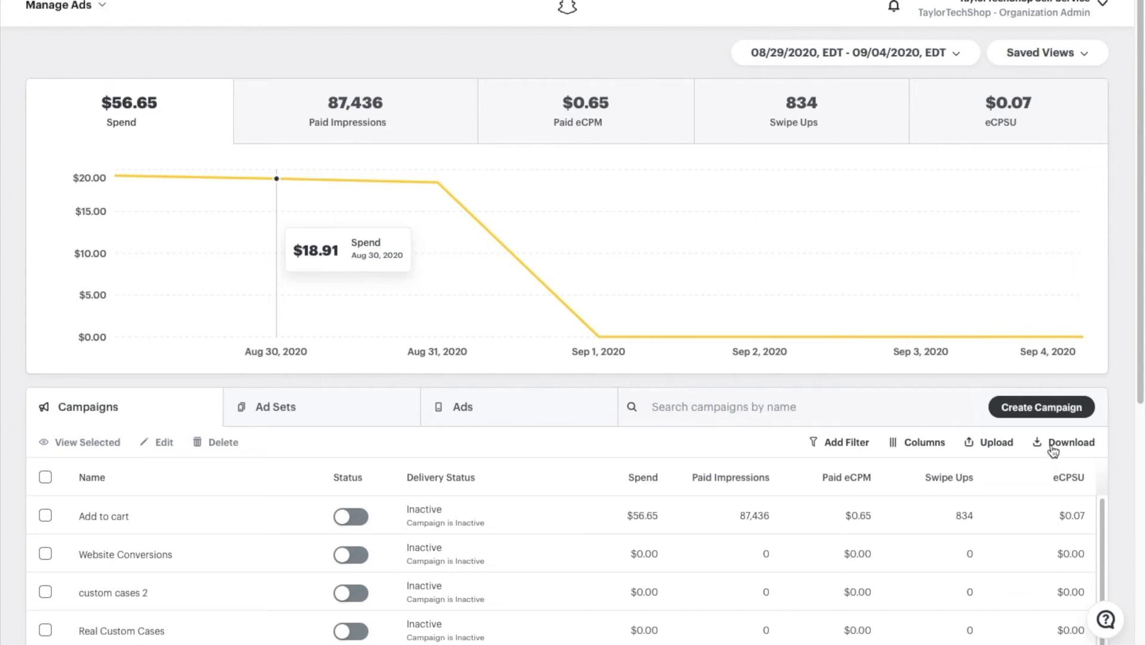
- Advanced-create a Website Conversions campaign named 'trap chargers' and continue to the ad set
left_click(1042, 407)
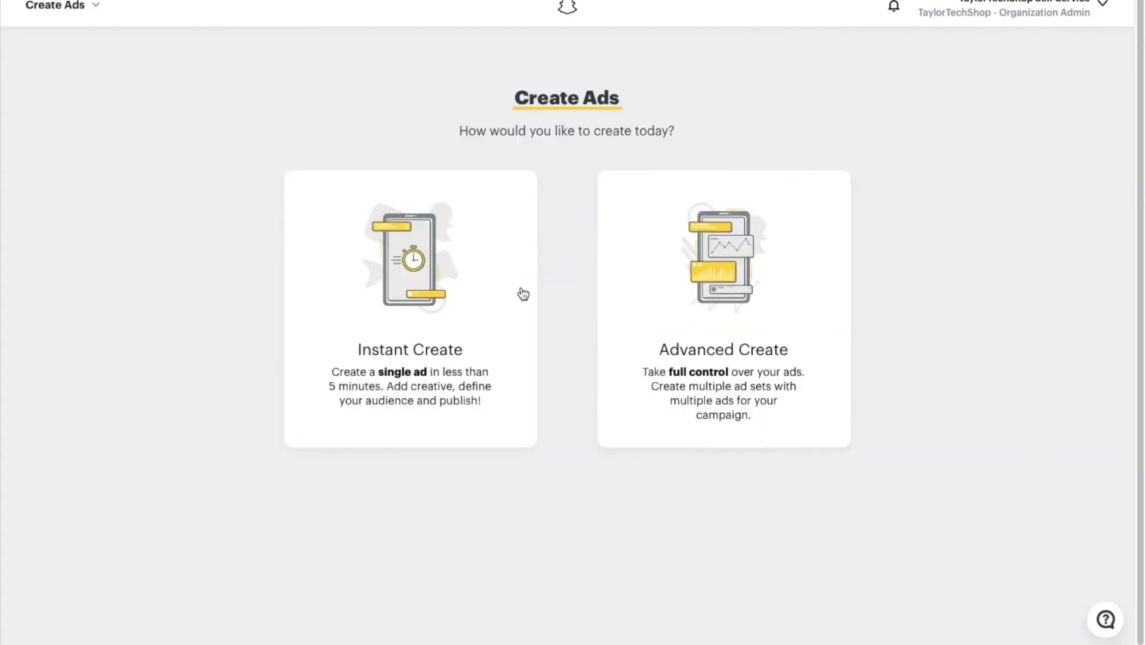
left_click(738, 280)
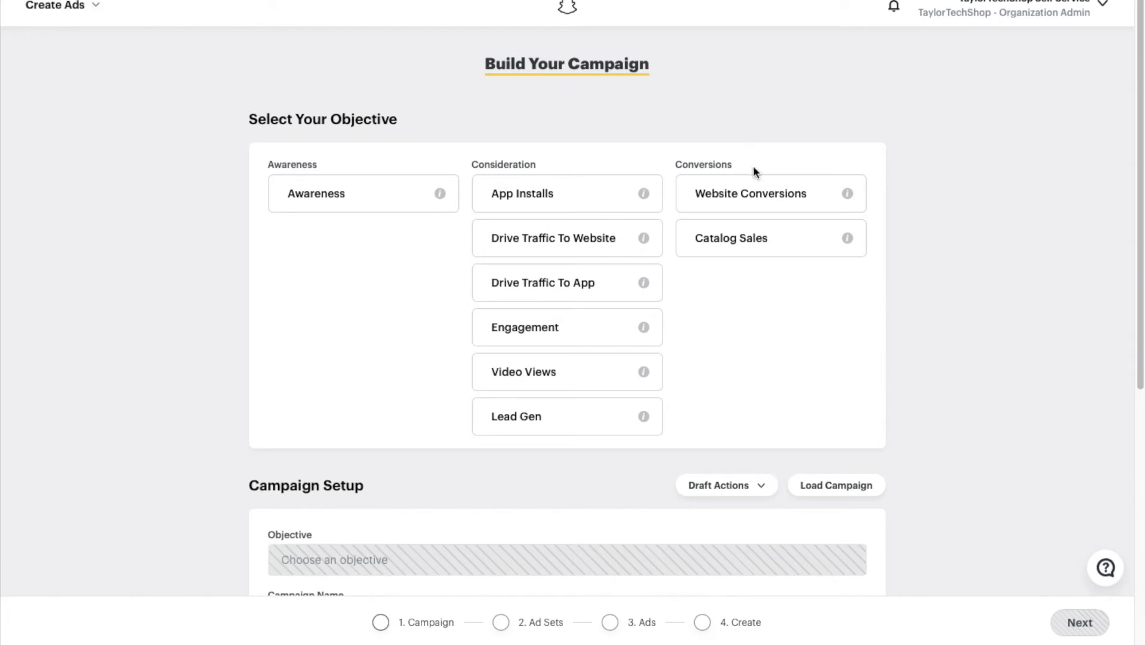
left_click(772, 197)
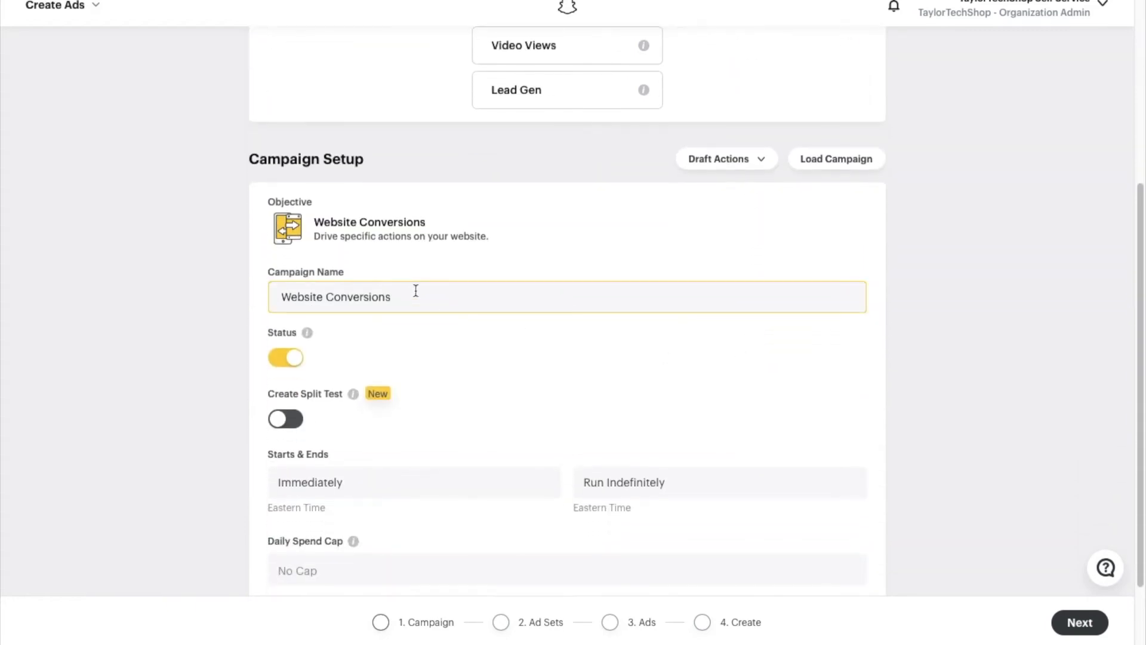
left_click_drag(415, 289, 238, 276)
type("trap chargers")
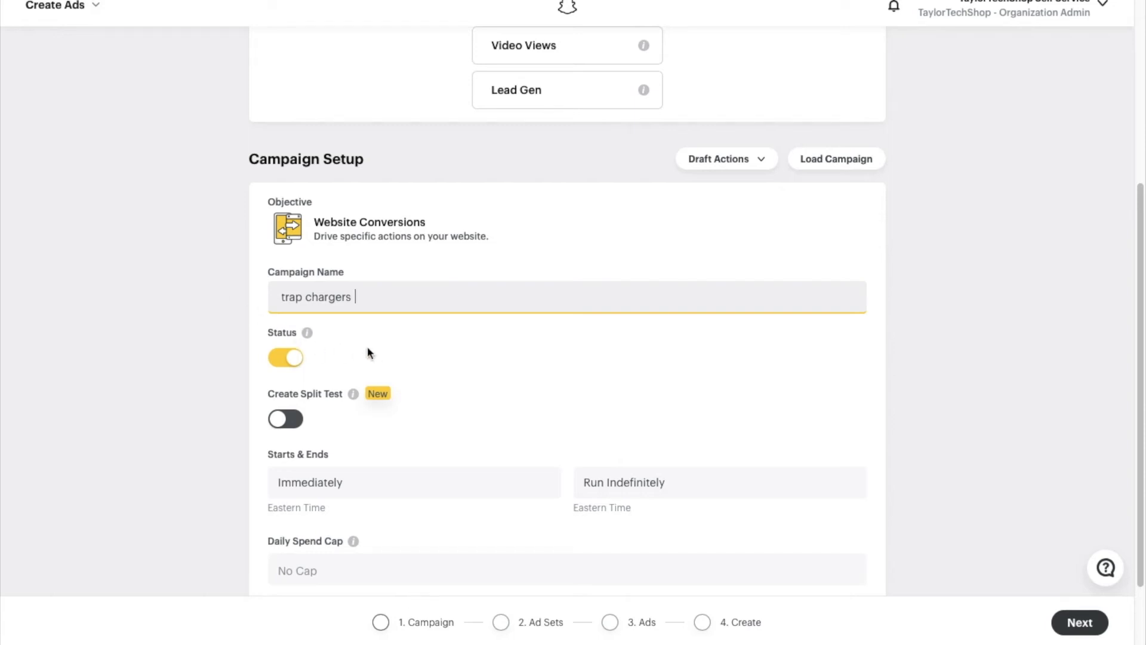
scroll(376, 341, "down", 2)
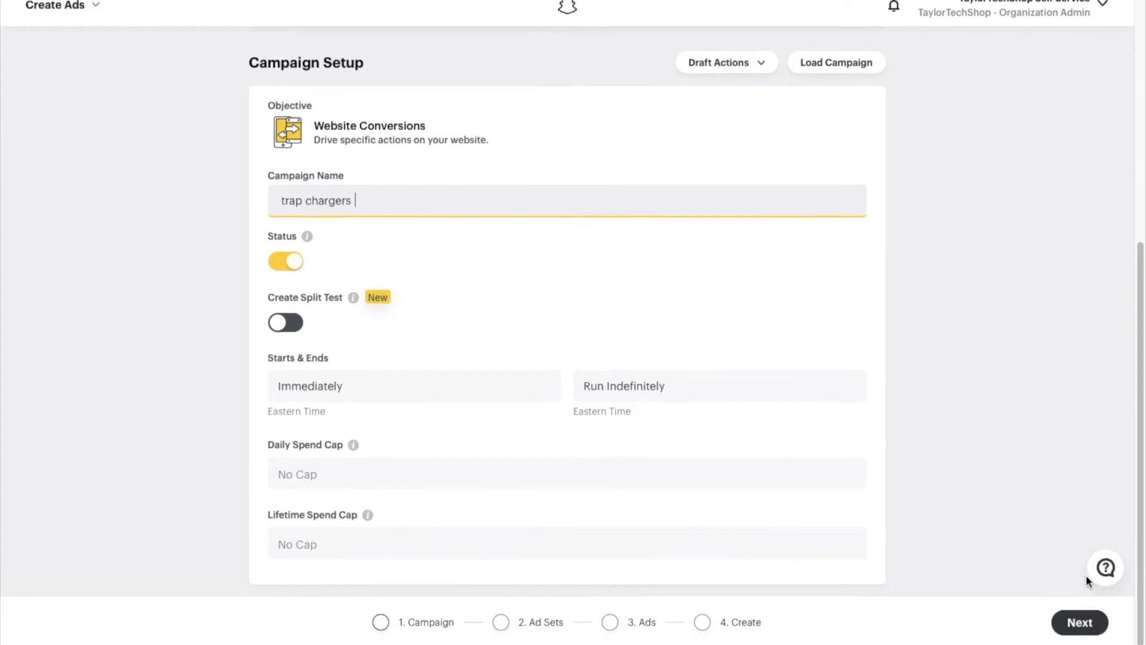
left_click(1083, 609)
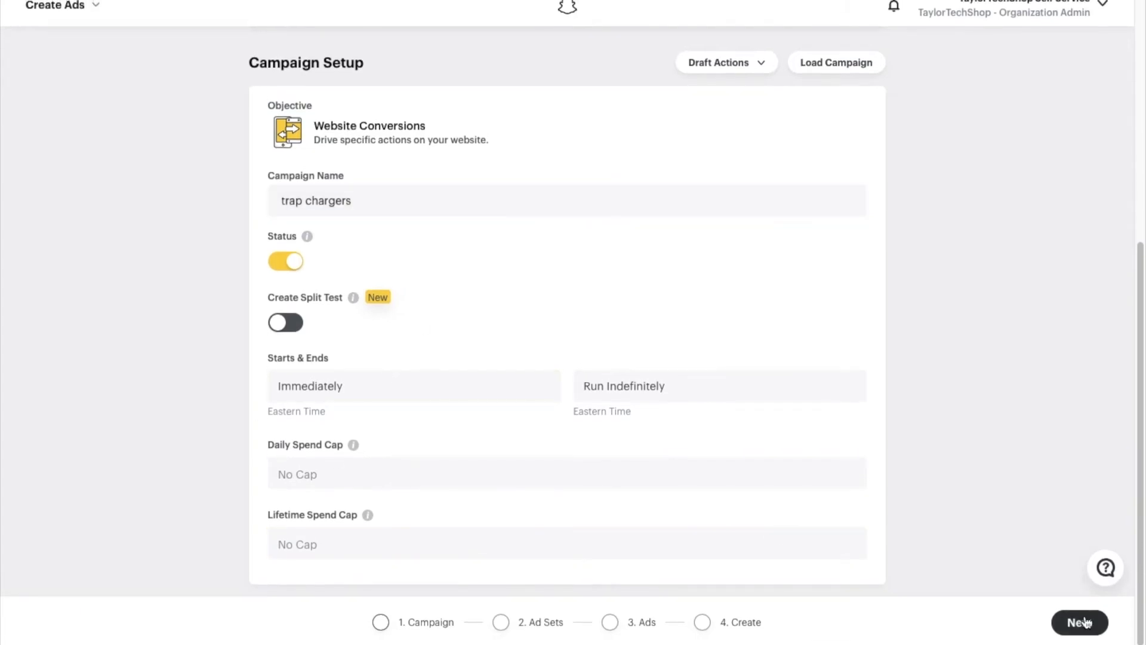
left_click(1089, 627)
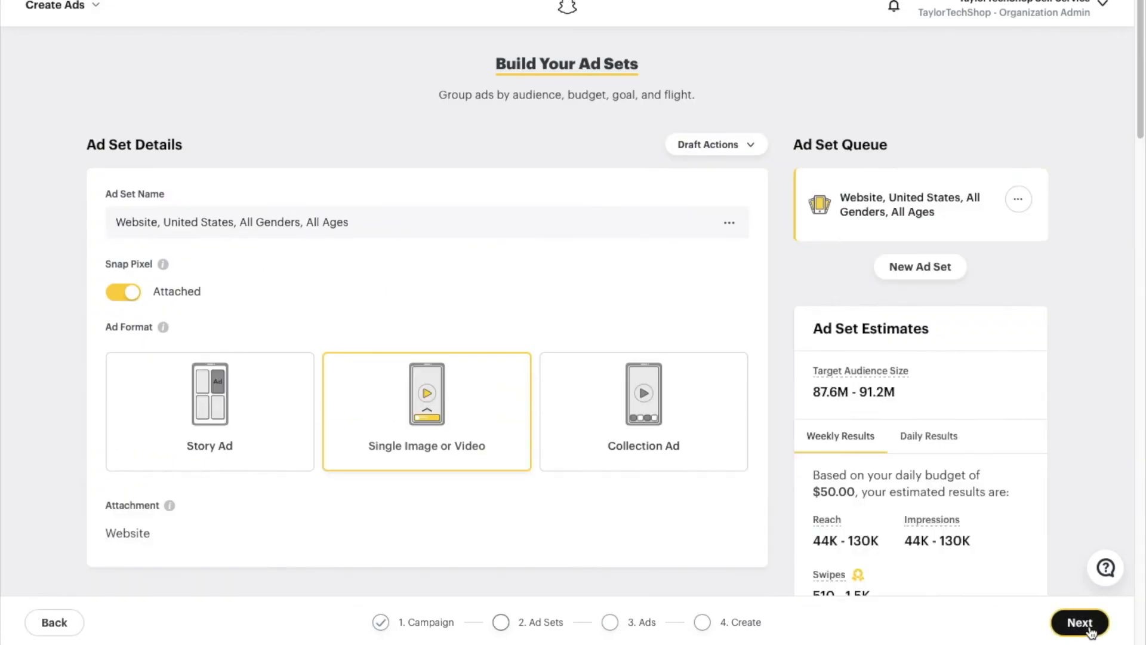
- Rename the ad set to '16-25 F', keeping Automatic Placement and the United States location
left_click(399, 224)
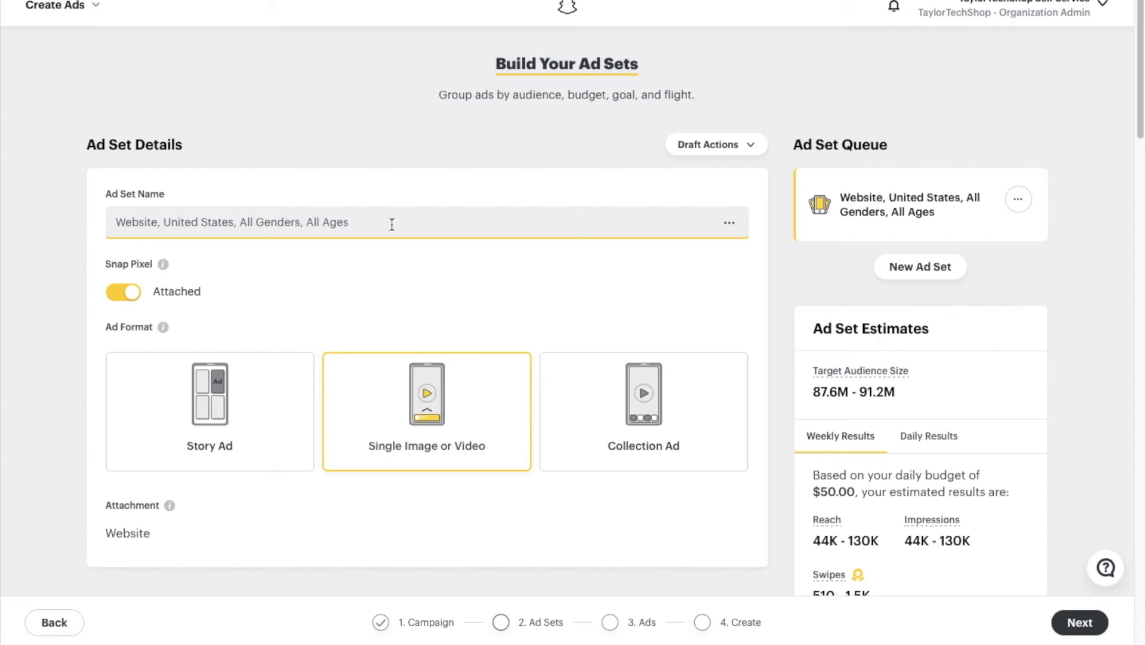
left_click_drag(394, 227, 102, 173)
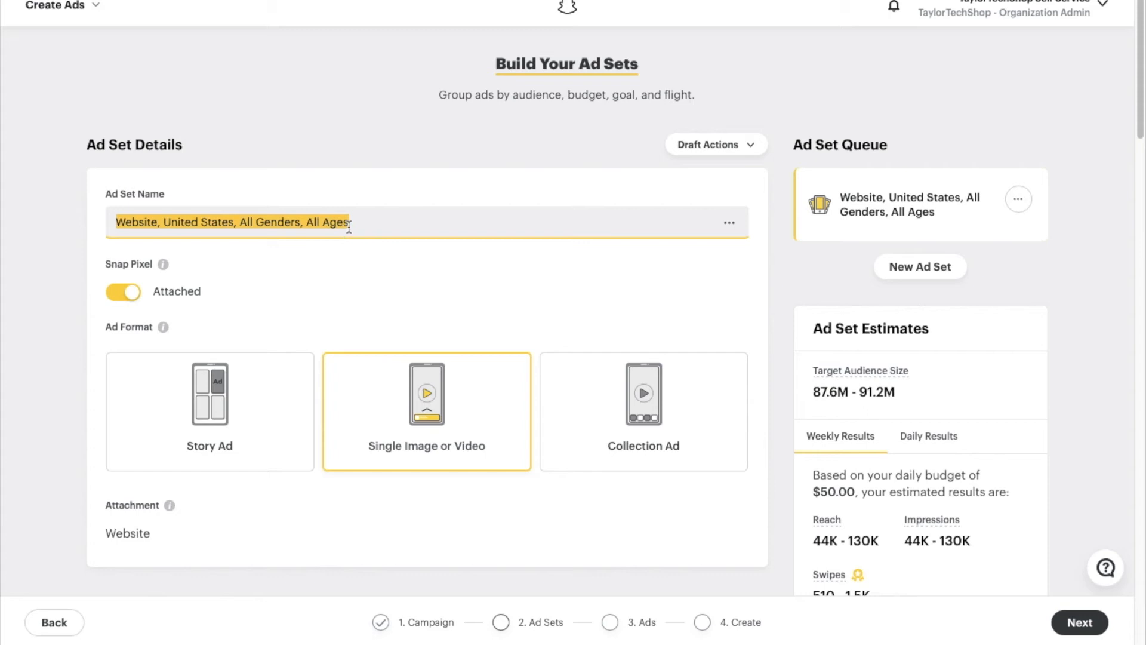
type("16-")
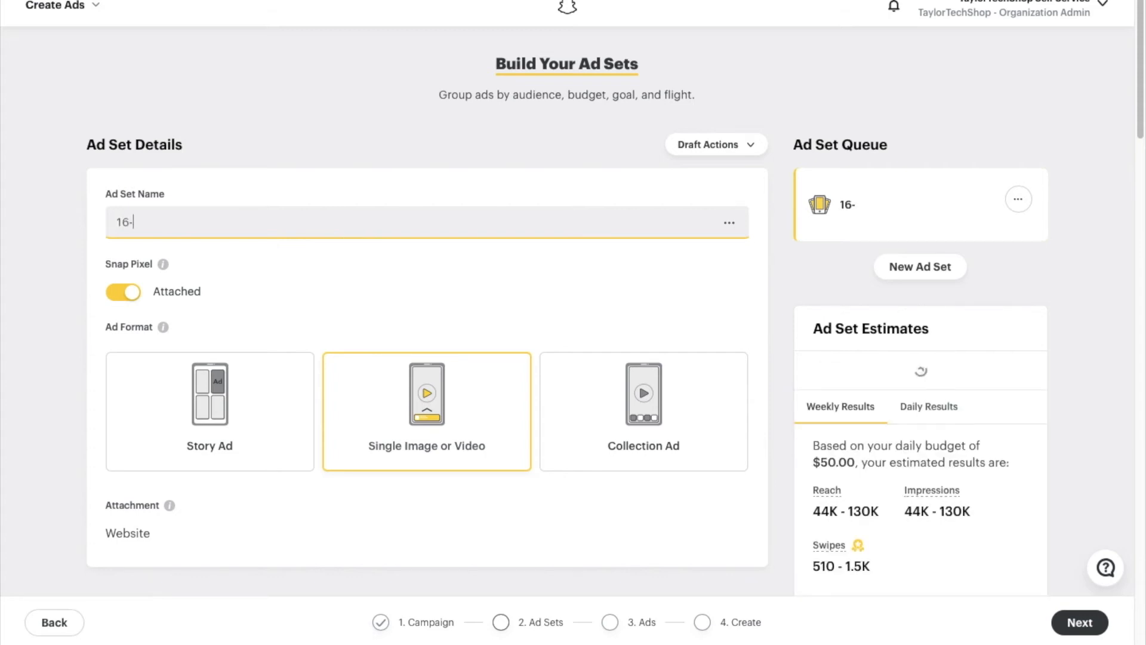
type("25")
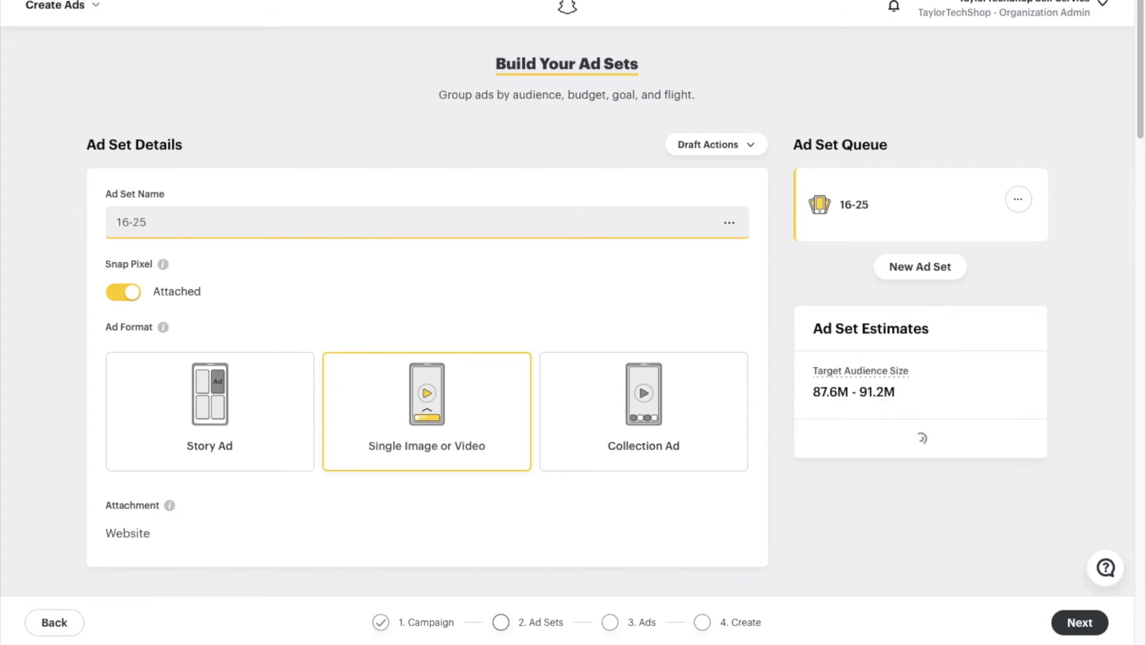
type(" F")
scroll(285, 352, "down", 5)
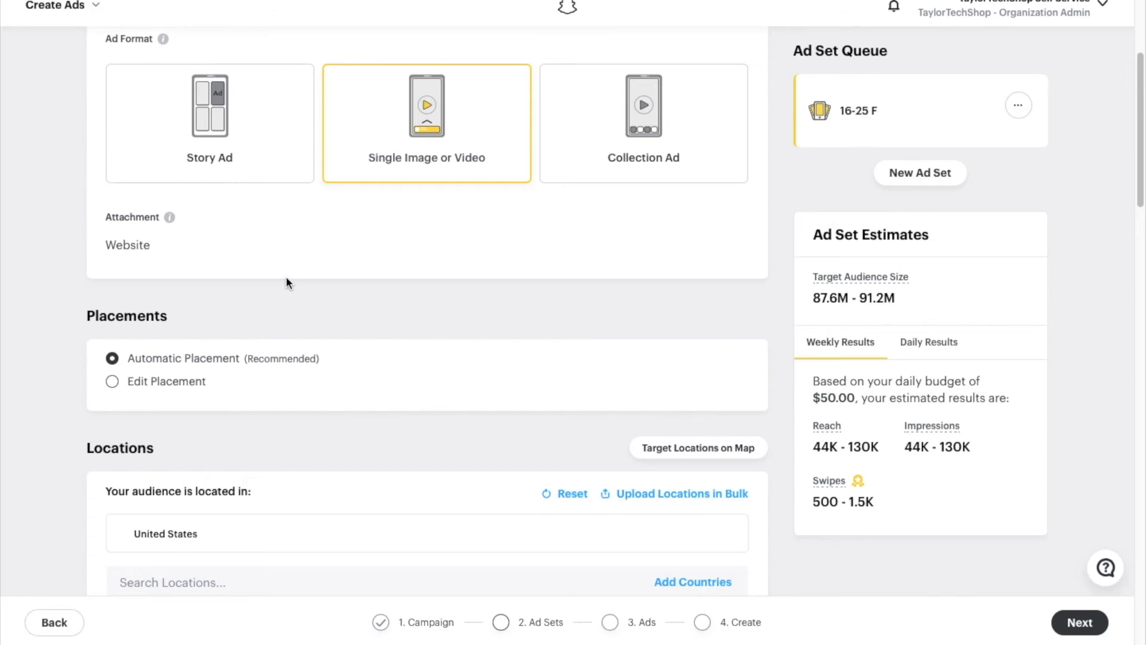
scroll(285, 276, "up", 2)
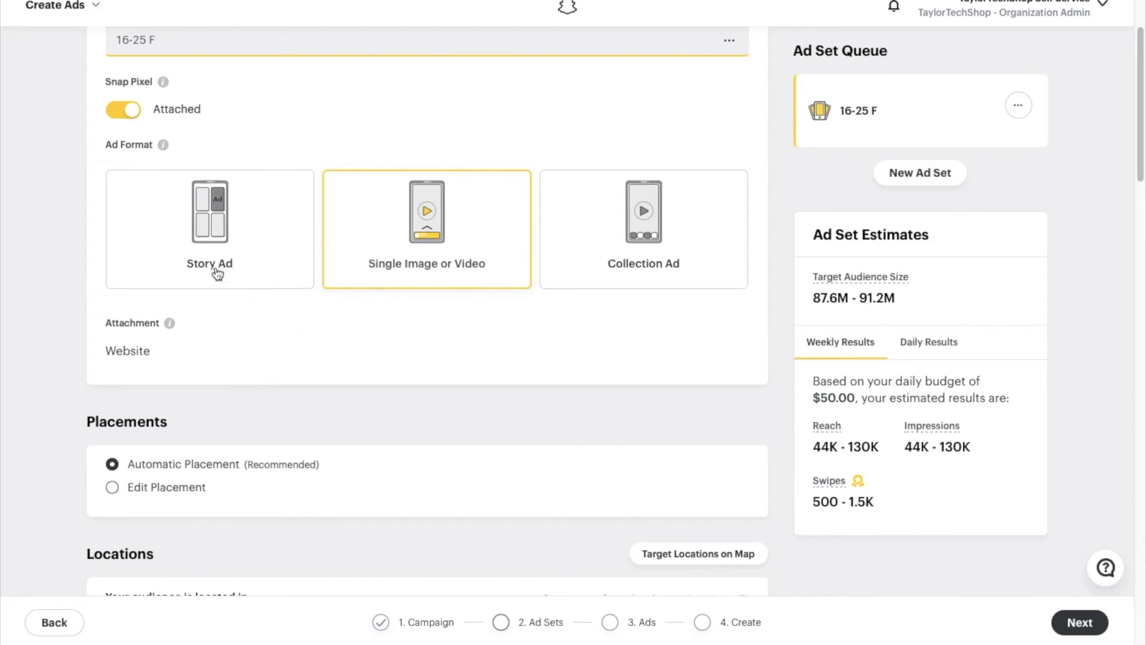
scroll(325, 293, "down", 3)
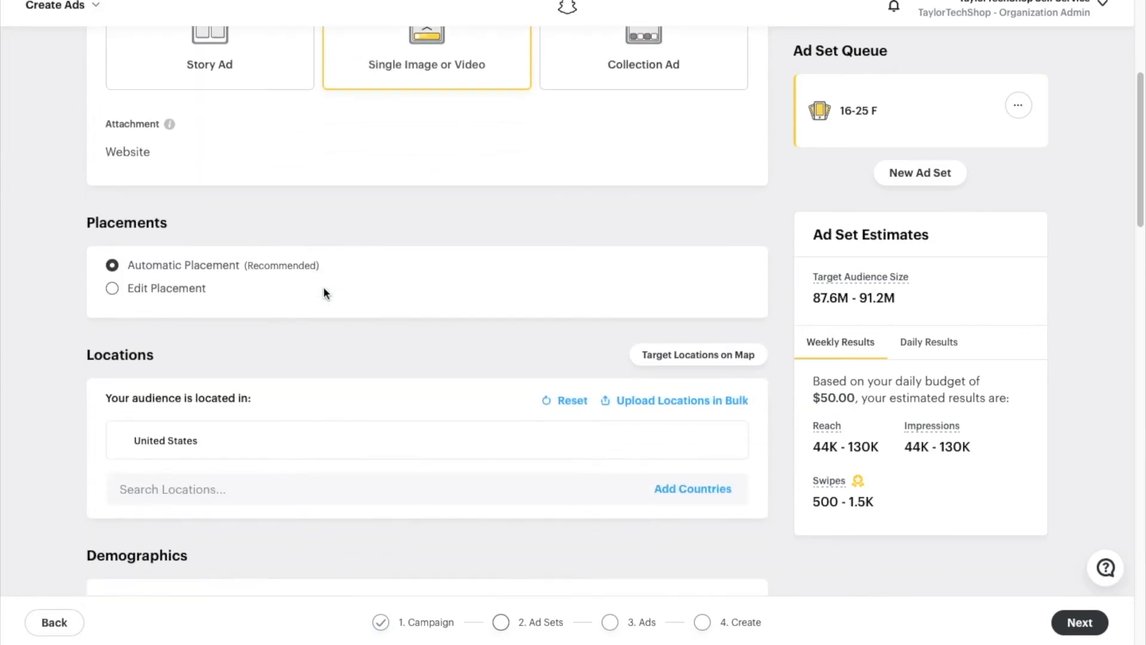
scroll(324, 289, "down", 1)
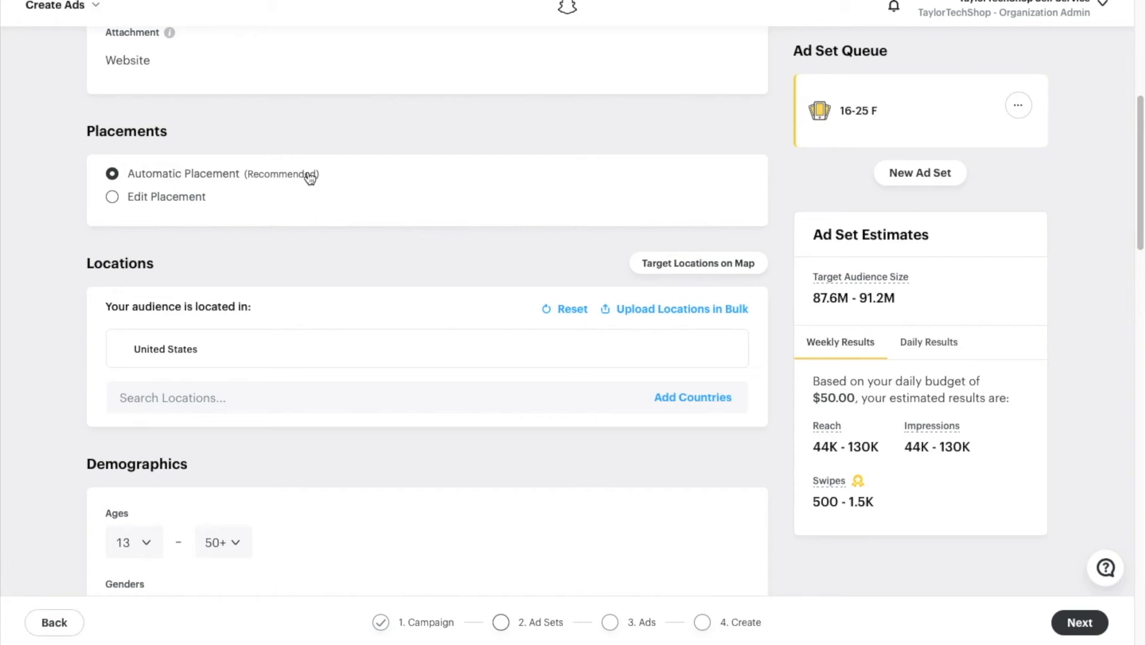
- Add Canada as a target location alongside the United States
scroll(303, 256, "down", 1)
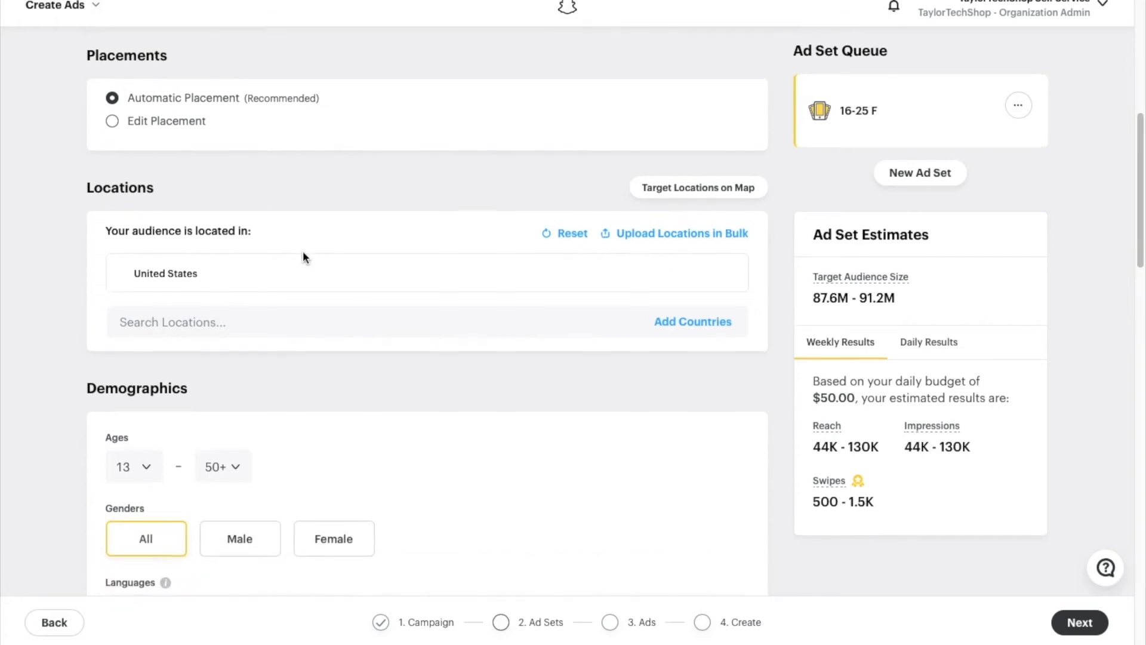
left_click(236, 321)
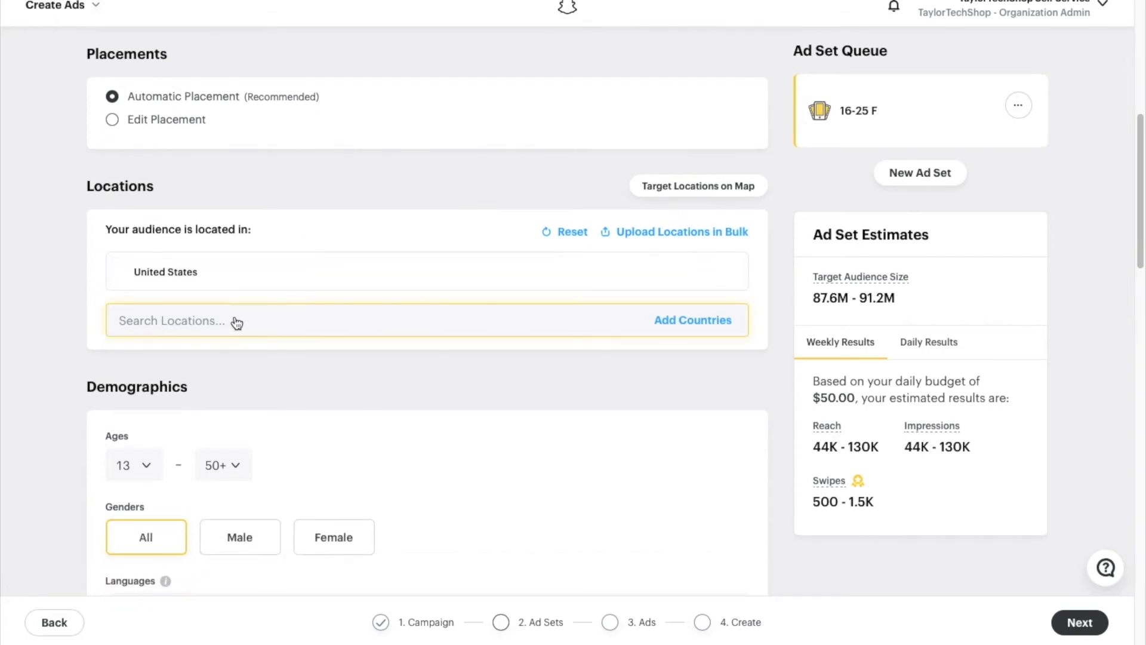
type("canada")
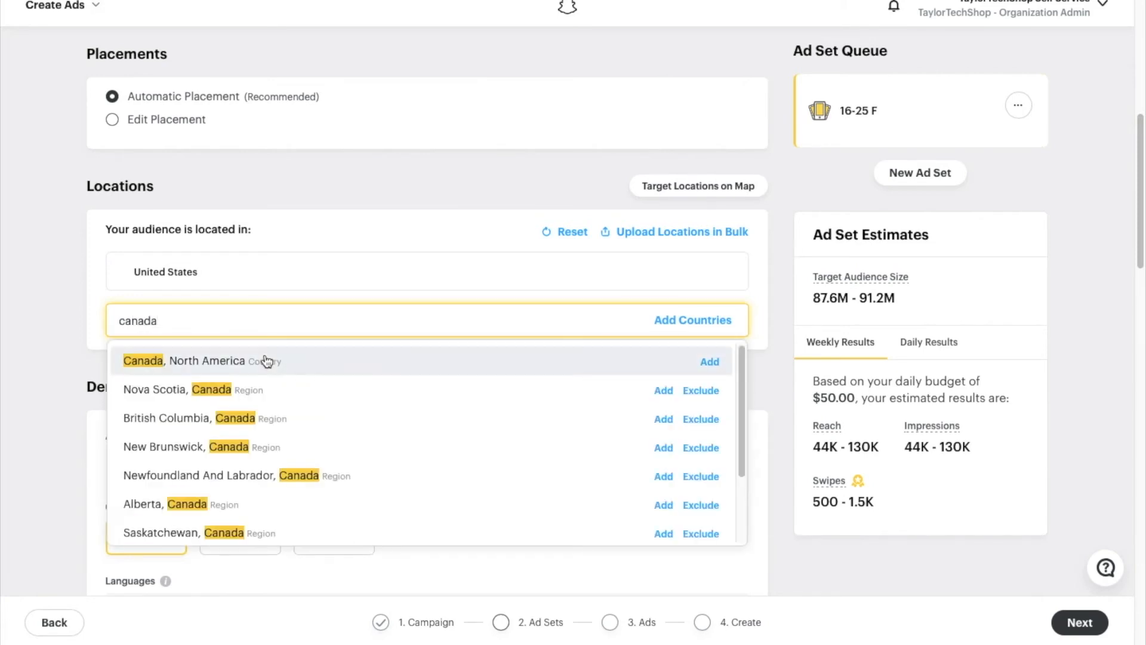
left_click(281, 360)
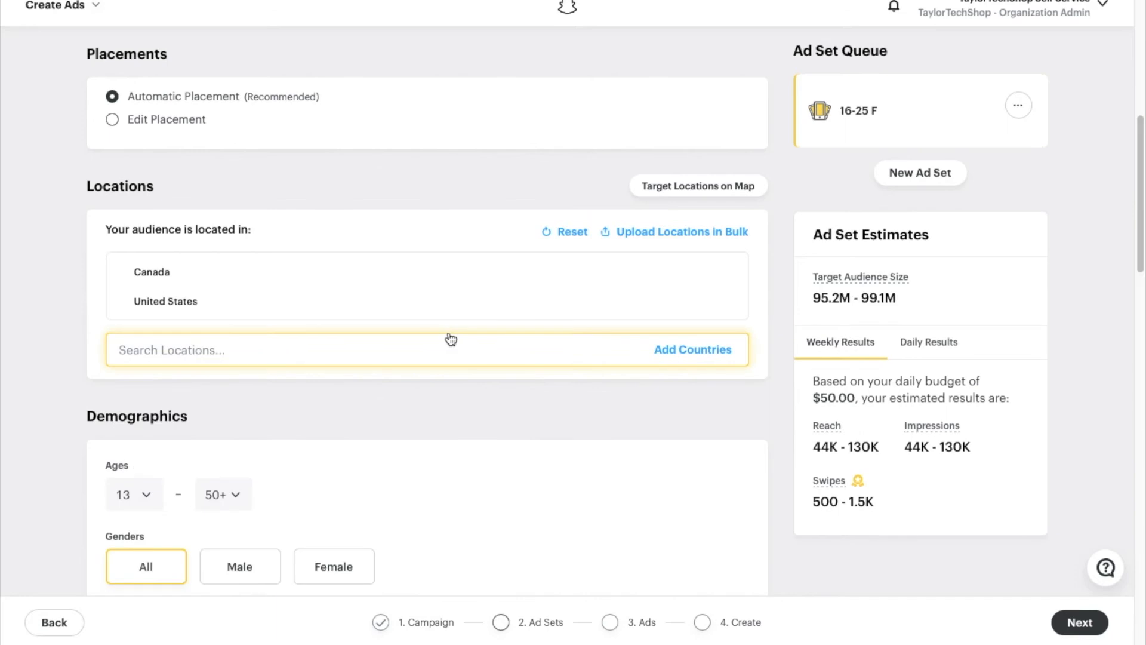
- Limit the ad set's target ages to 16 through 25
scroll(450, 337, "down", 3)
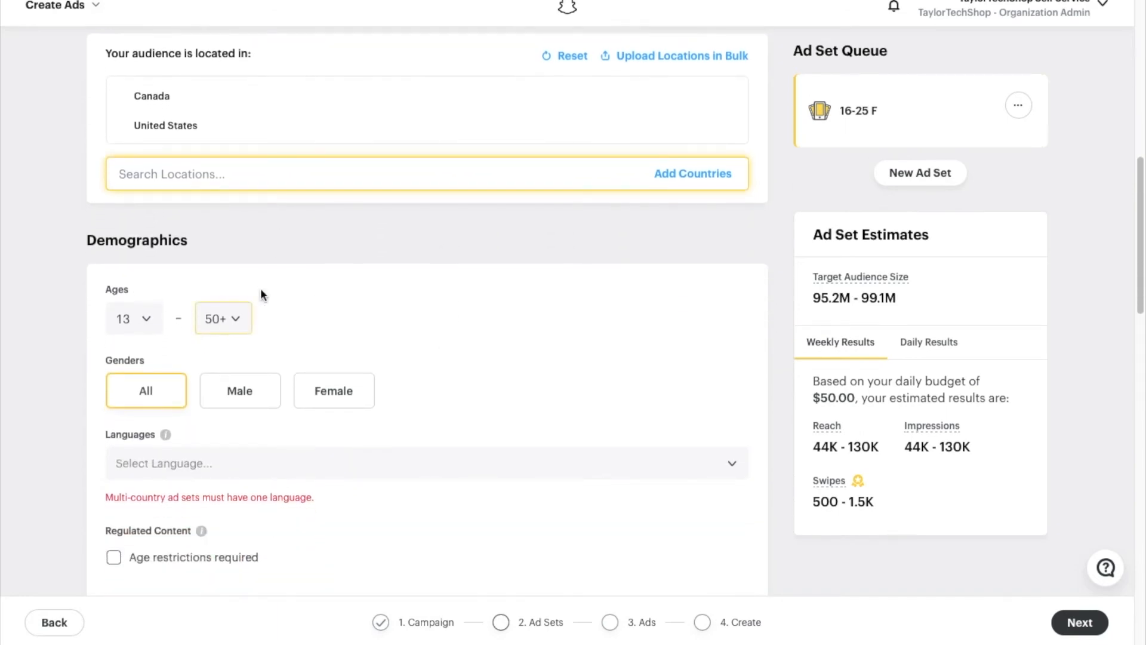
scroll(329, 284, "down", 1)
left_click(146, 293)
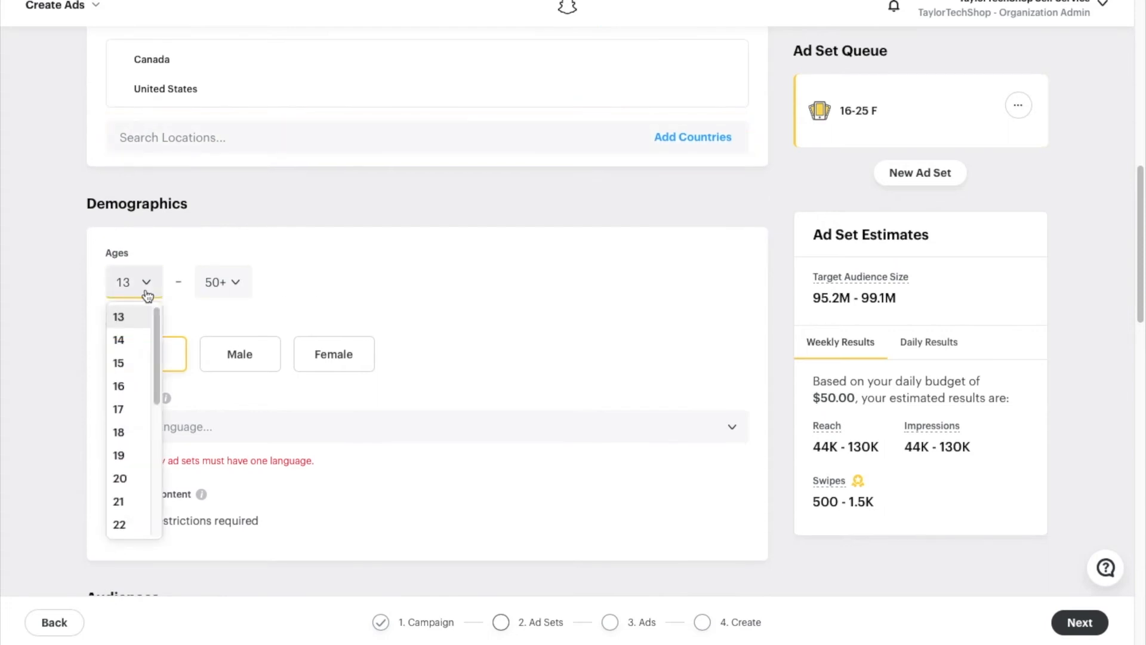
left_click(123, 386)
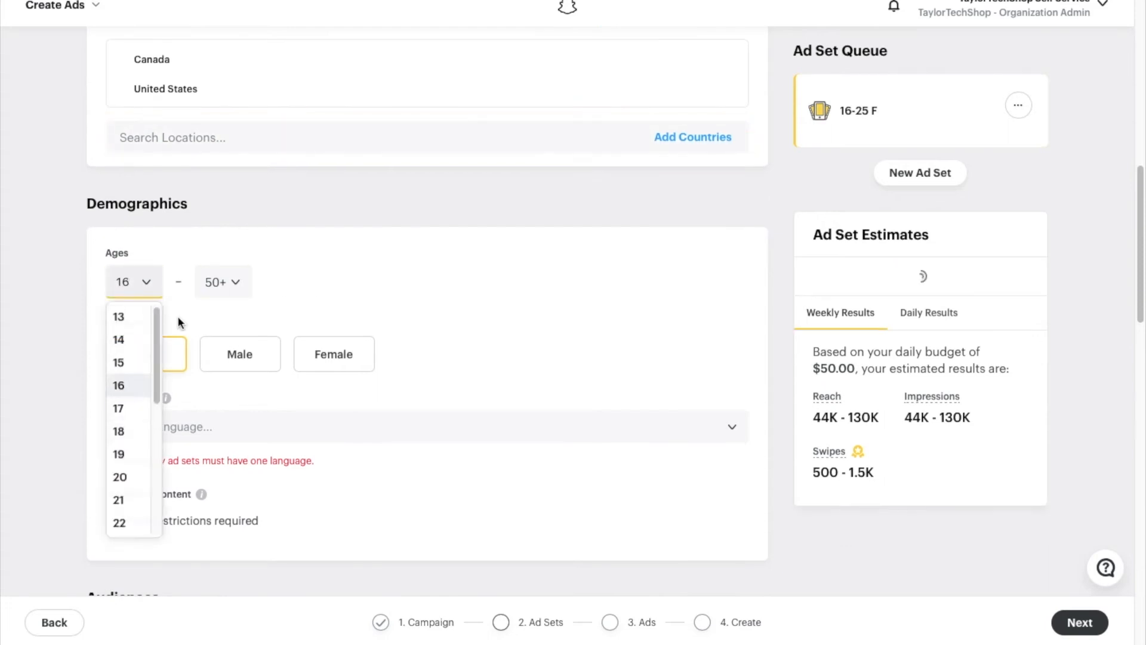
left_click(216, 285)
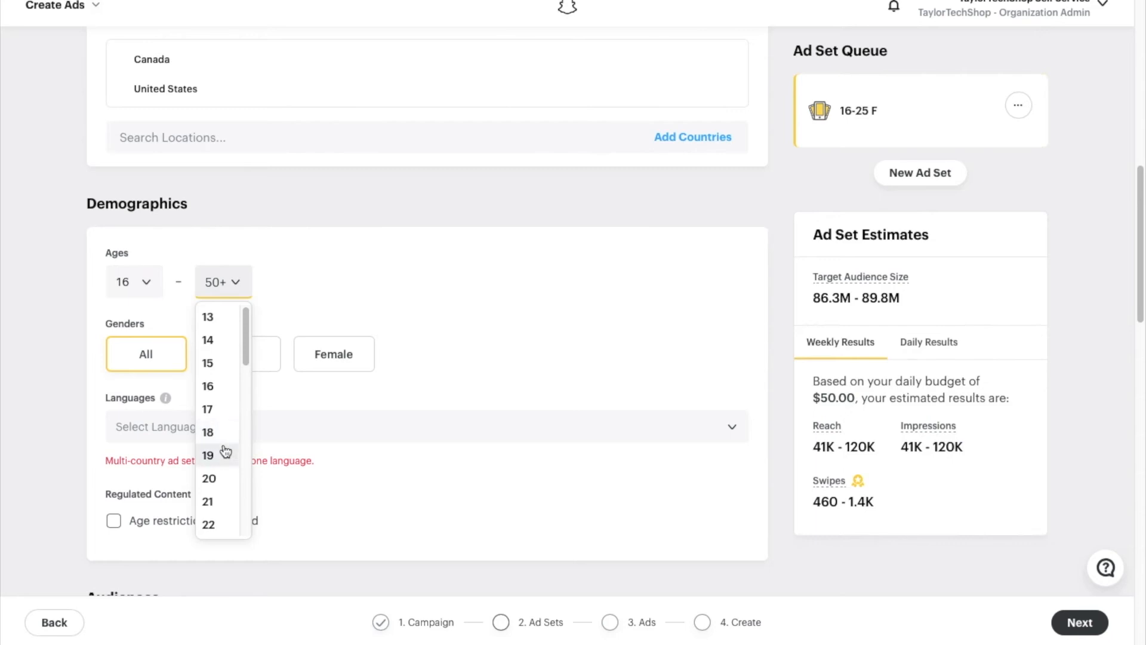
scroll(239, 459, "down", 1)
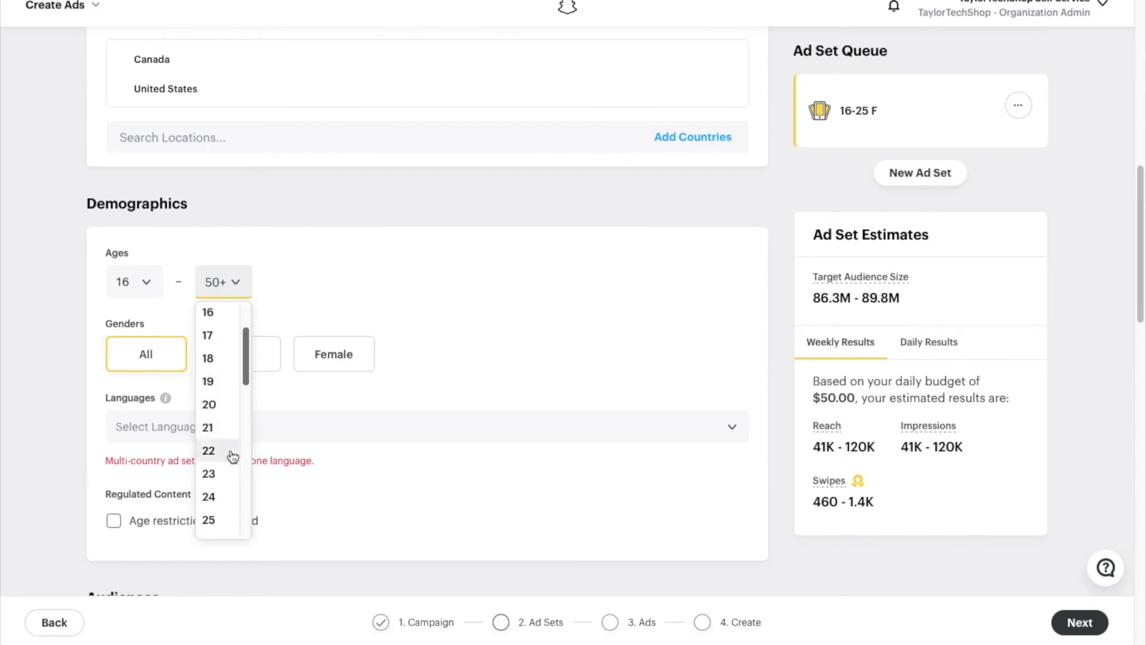
scroll(233, 457, "down", 1)
left_click(224, 473)
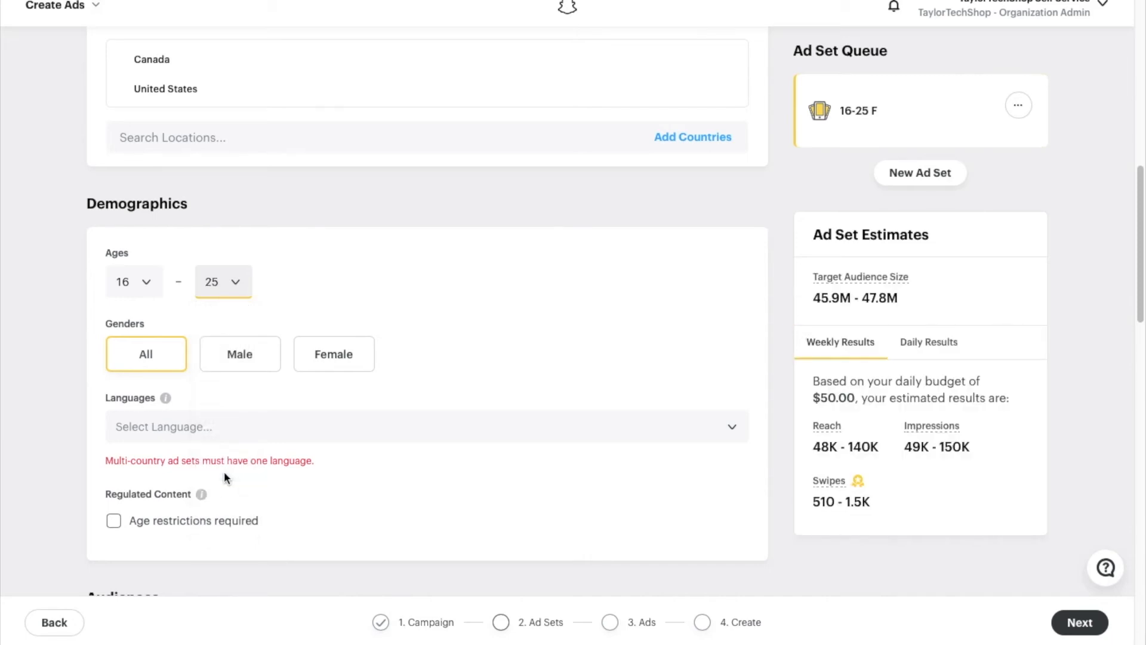
- Target only female users and set the ad set language to English
left_click(362, 365)
left_click(337, 436)
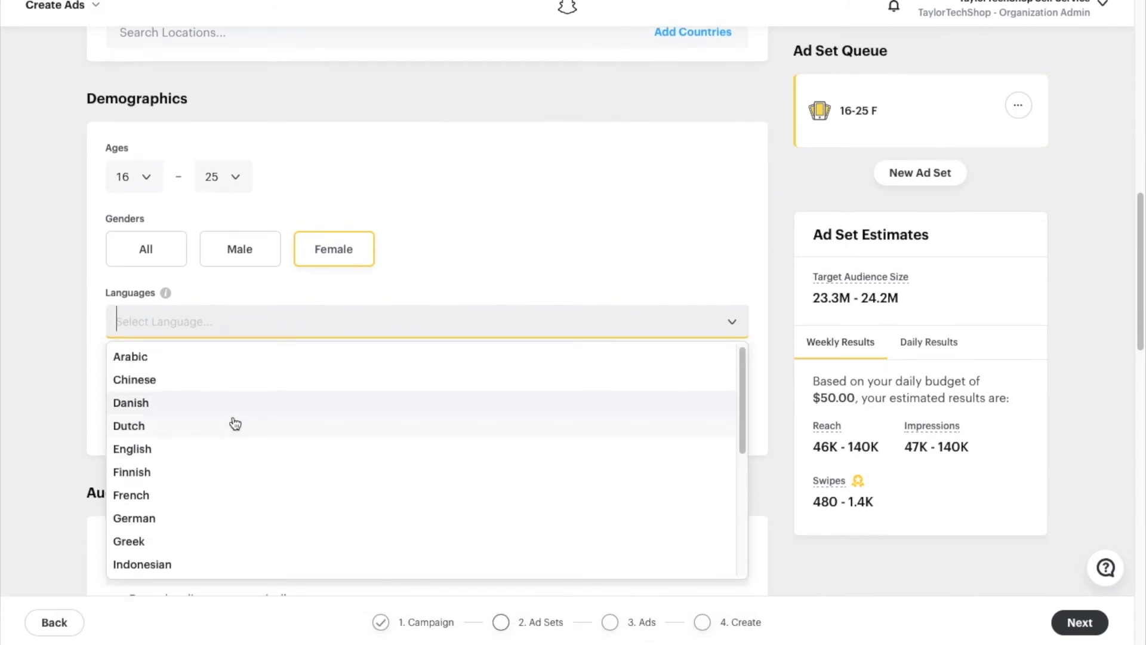
left_click(201, 448)
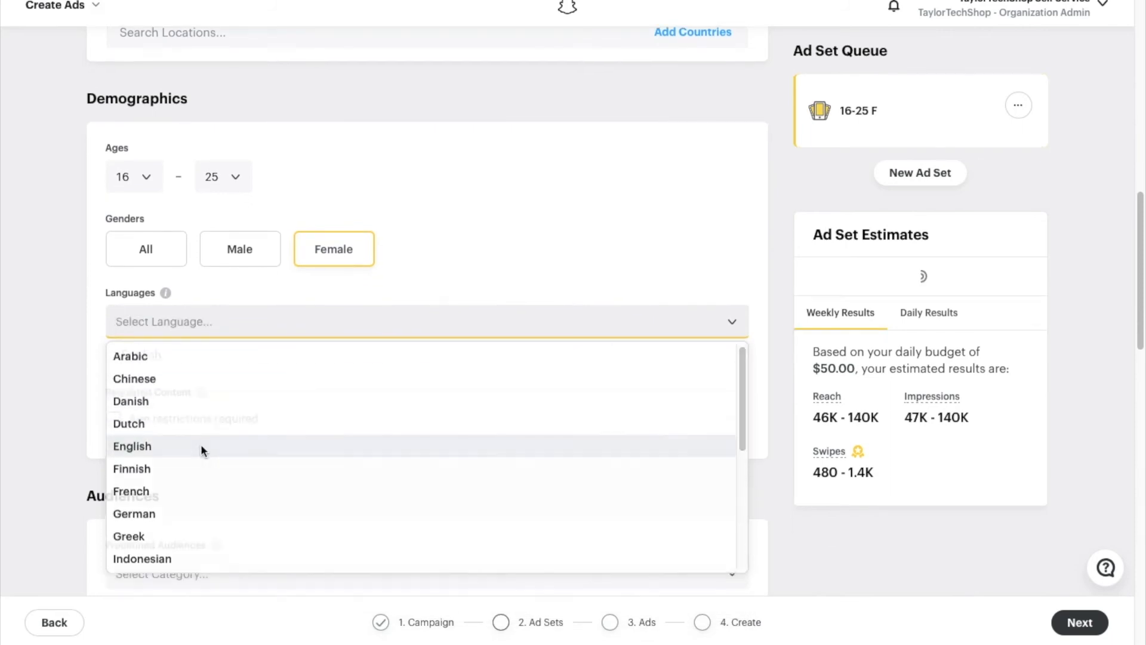
scroll(306, 381, "down", 1)
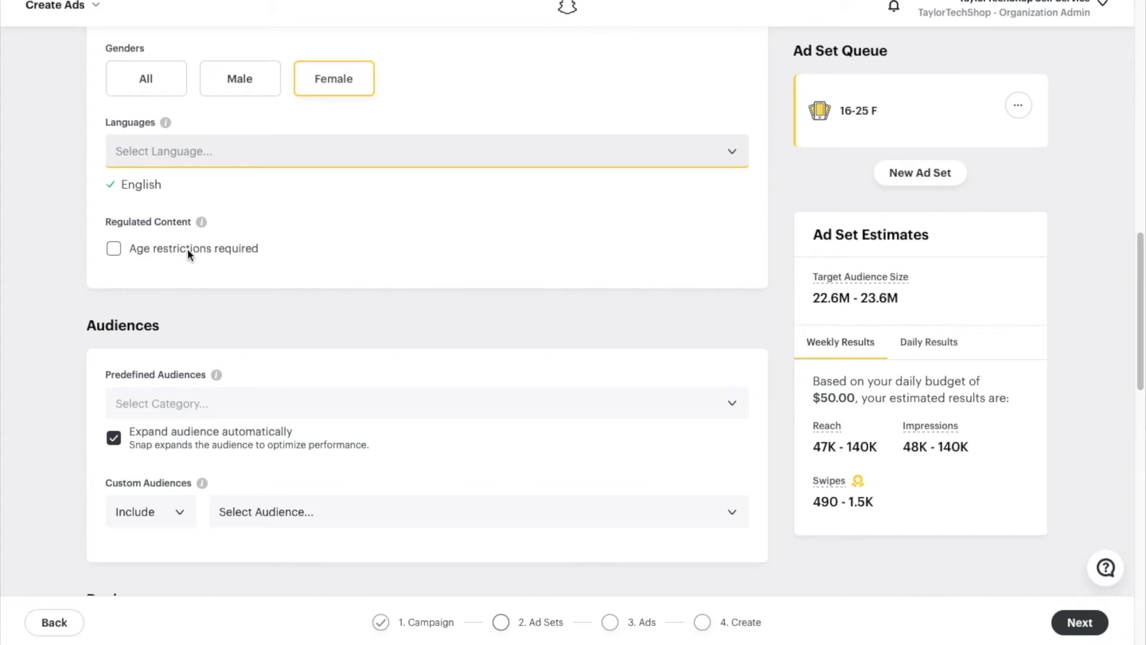
scroll(177, 248, "down", 3)
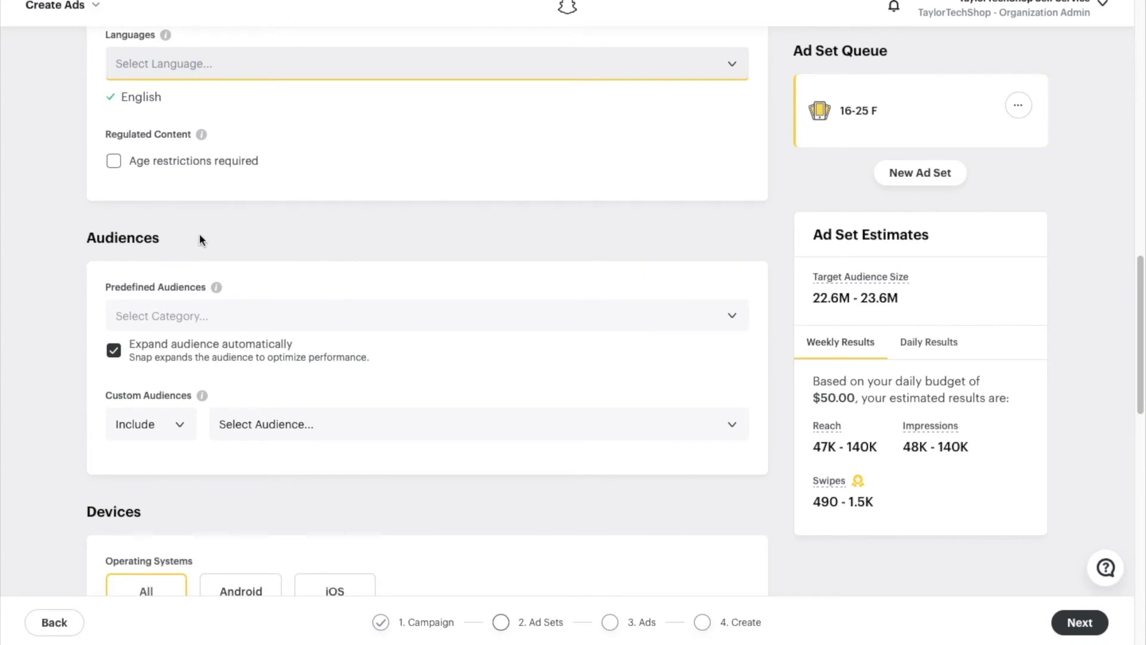
- Add the Lifestyles audiences Clubbers & Party People and Beauty Mavens
left_click(225, 195)
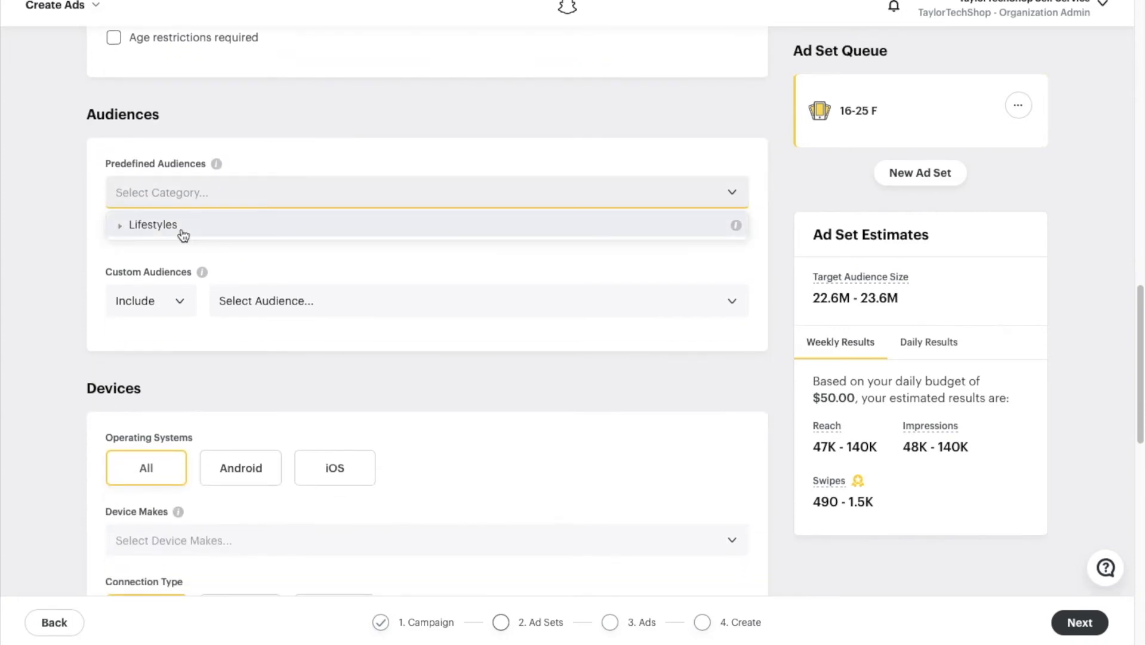
left_click(182, 233)
scroll(335, 372, "down", 3)
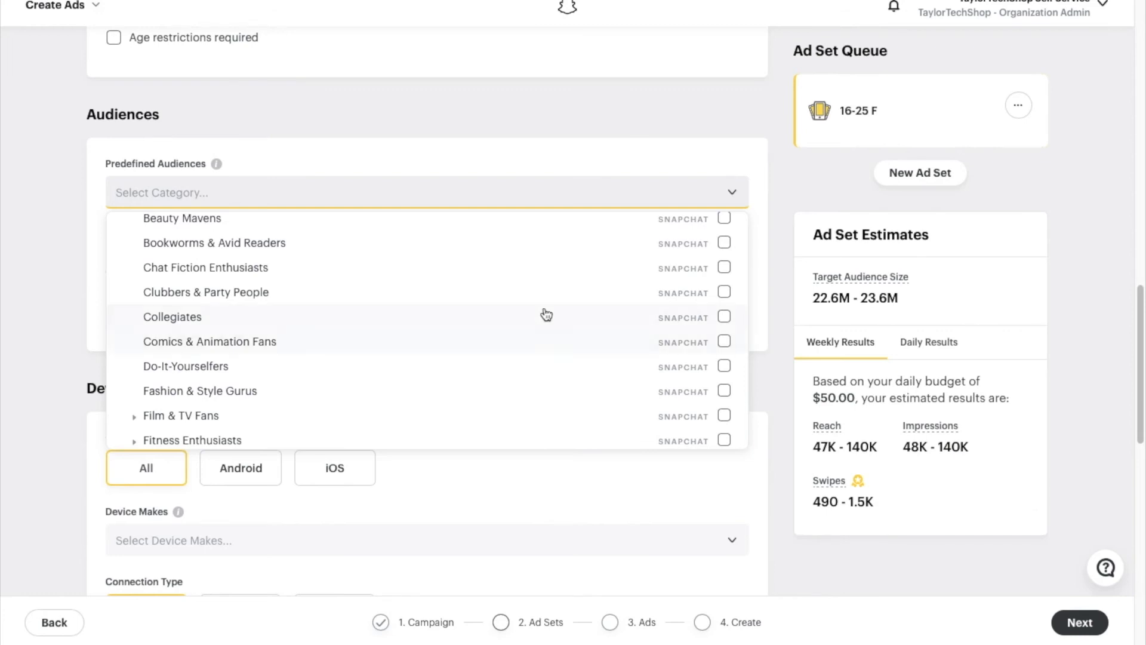
left_click(724, 292)
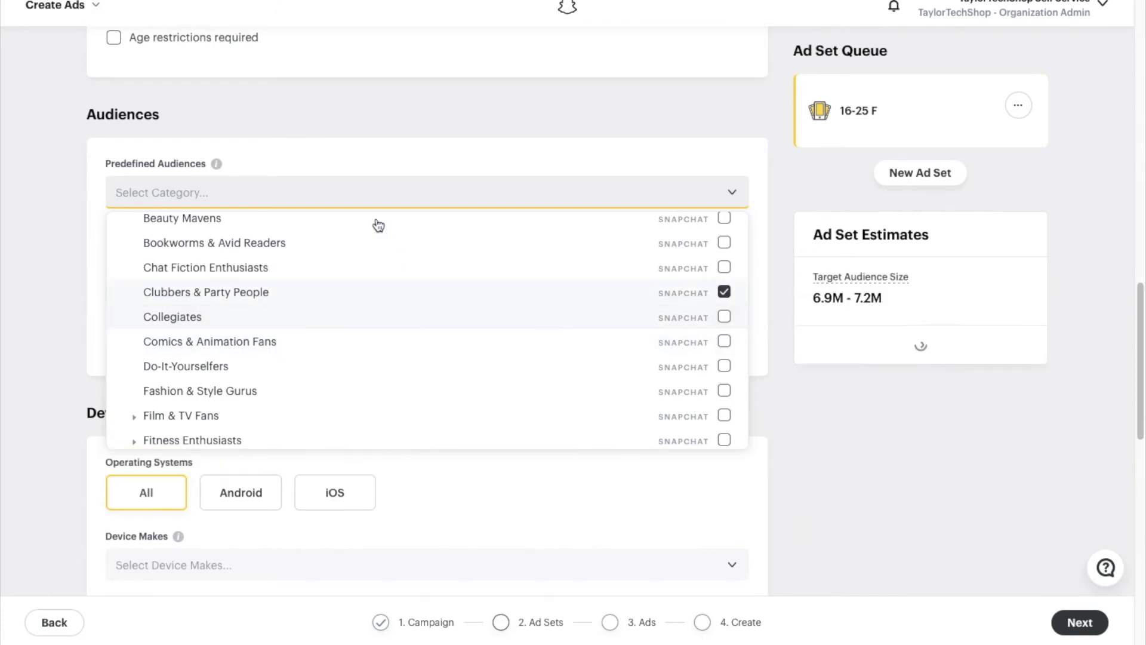
left_click(725, 220)
- Add the High Schoolers audience and close the predefined audience list
scroll(592, 334, "down", 5)
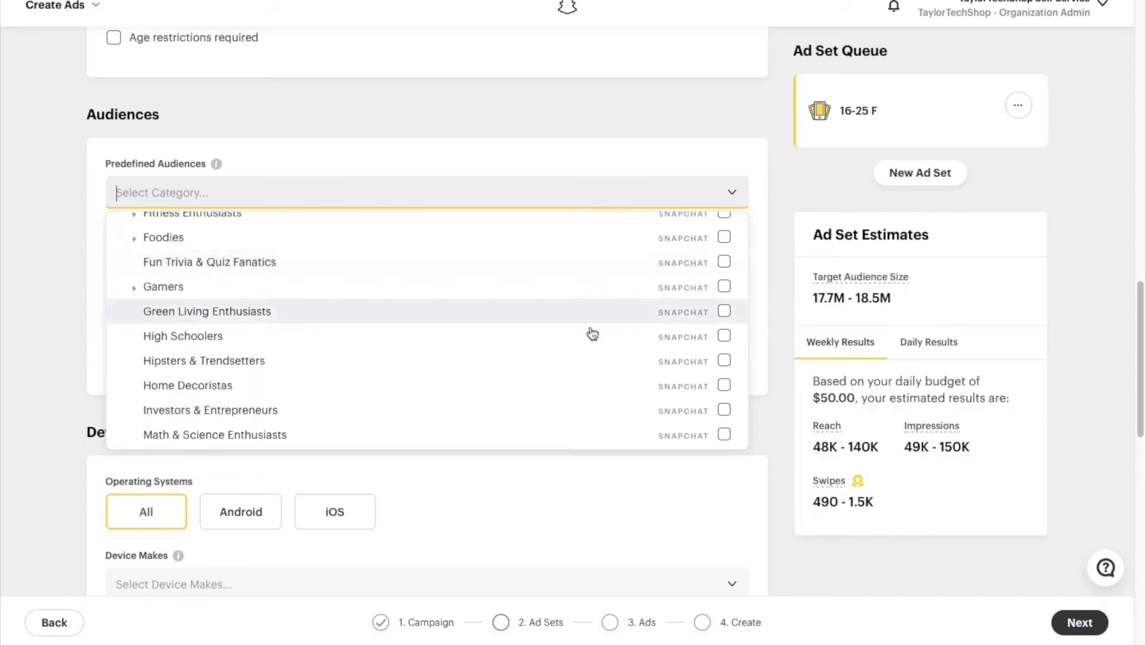
scroll(590, 333, "down", 1)
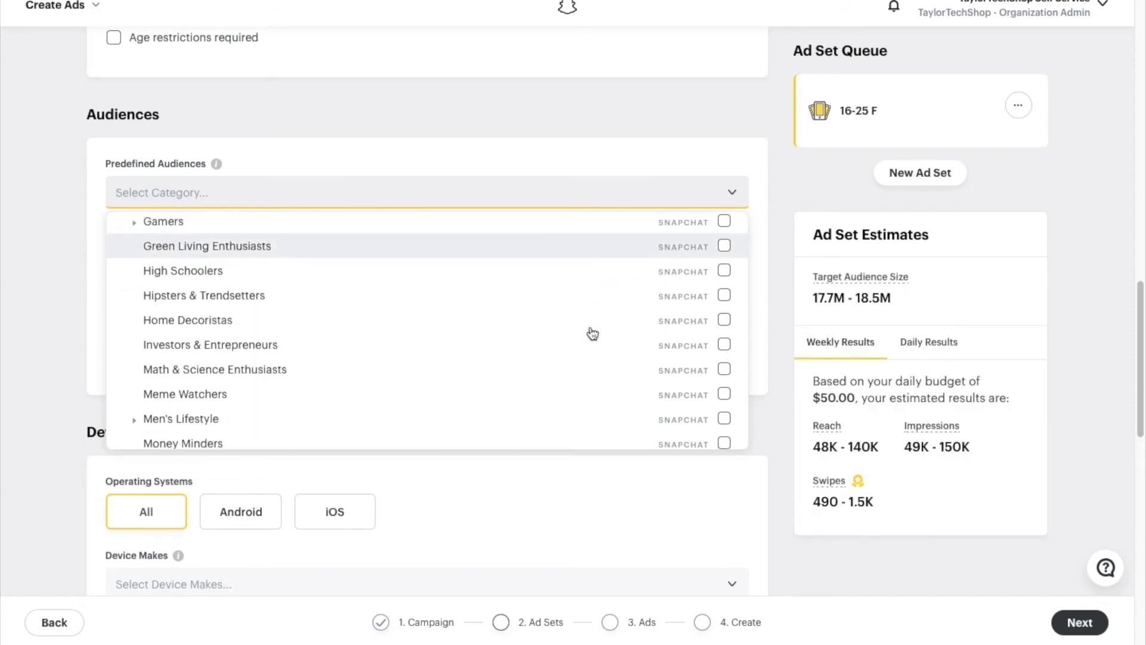
left_click(725, 272)
scroll(635, 312, "down", 1)
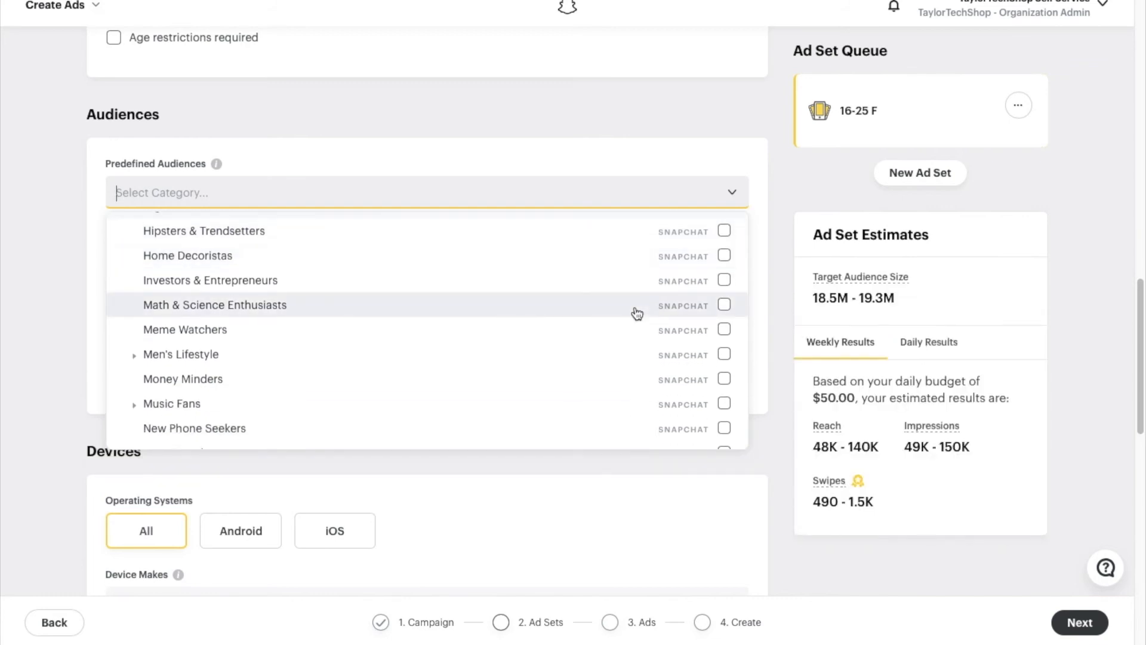
scroll(635, 312, "down", 2)
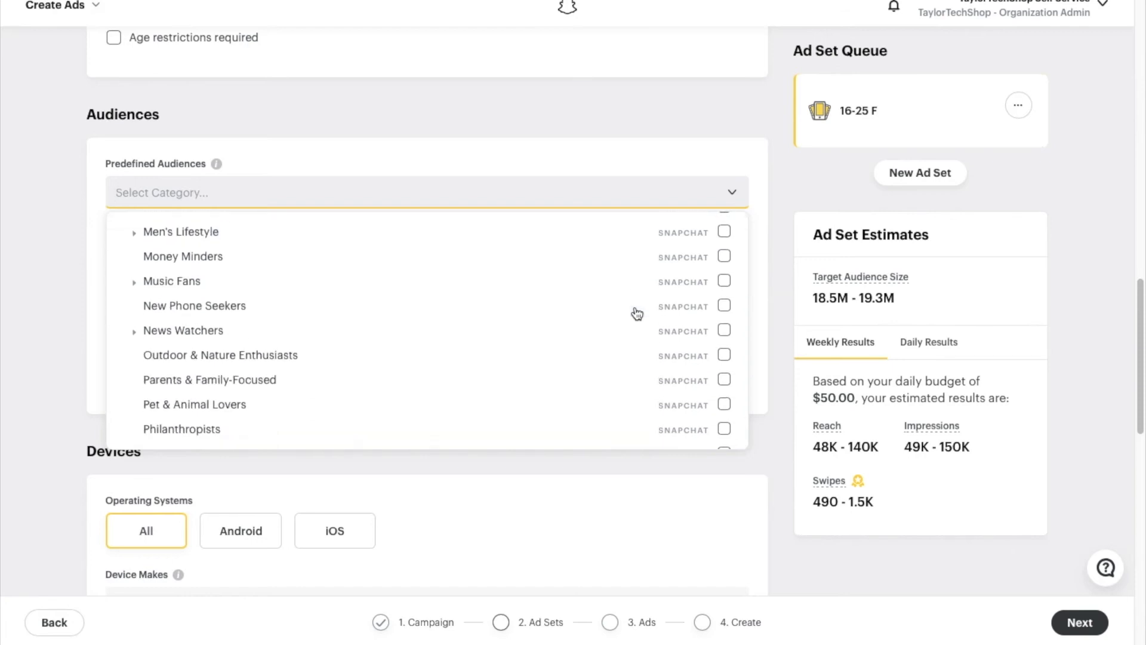
left_click(514, 518)
mouse_move(242, 232)
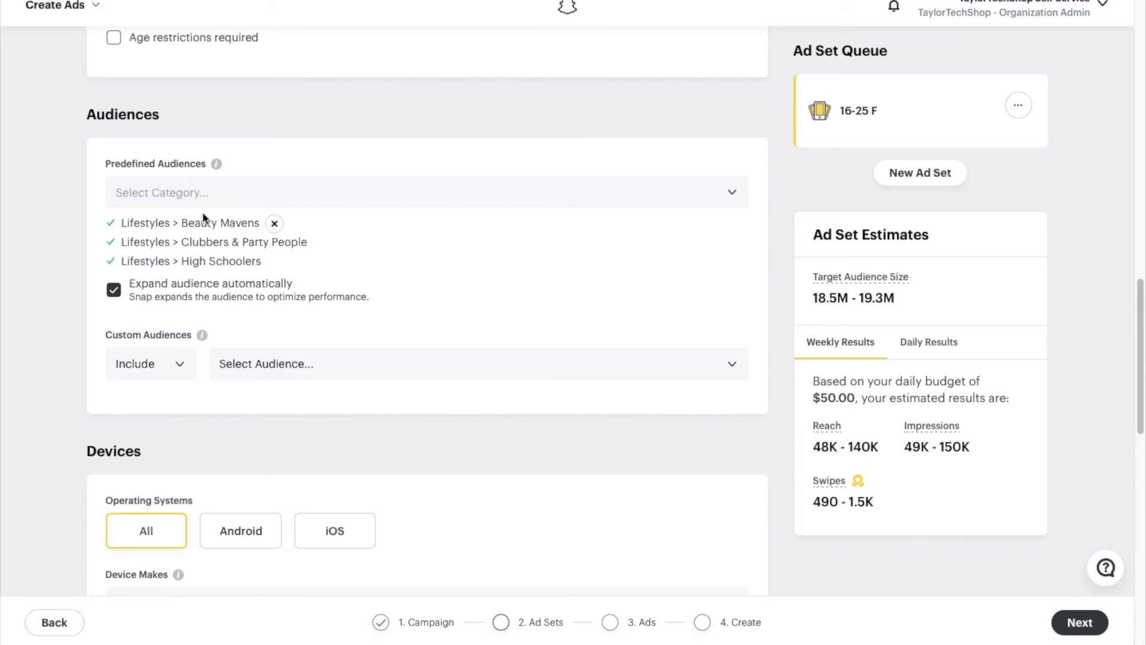
mouse_move(212, 250)
scroll(210, 330, "down", 3)
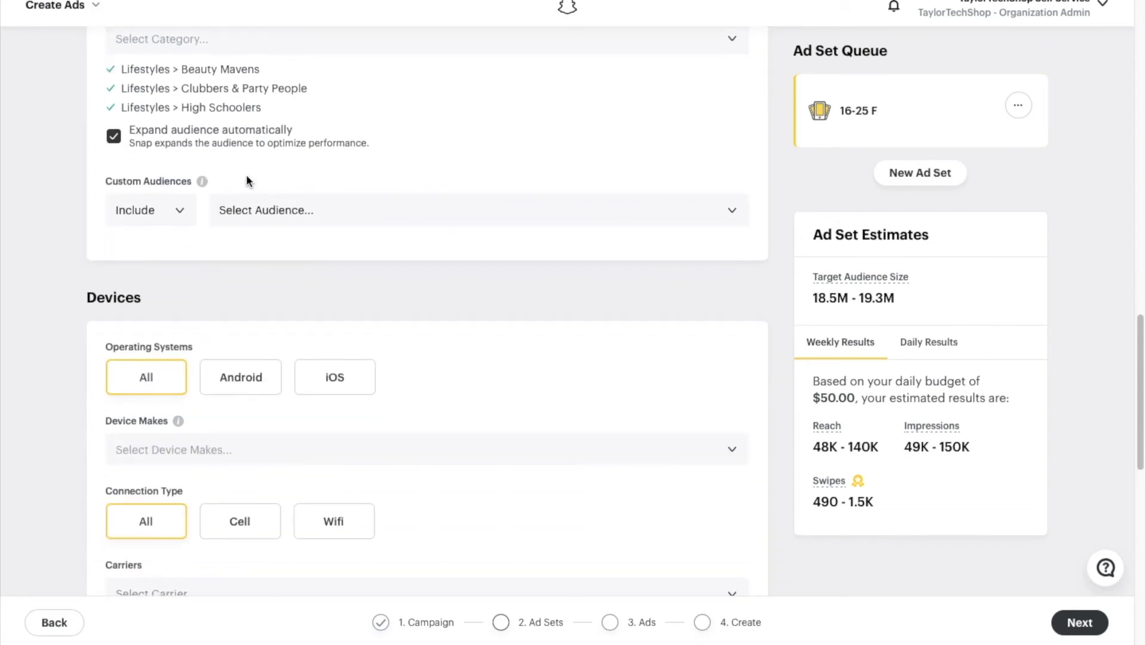
- Check the Custom Audiences list, leaving no custom audience selected
left_click(268, 210)
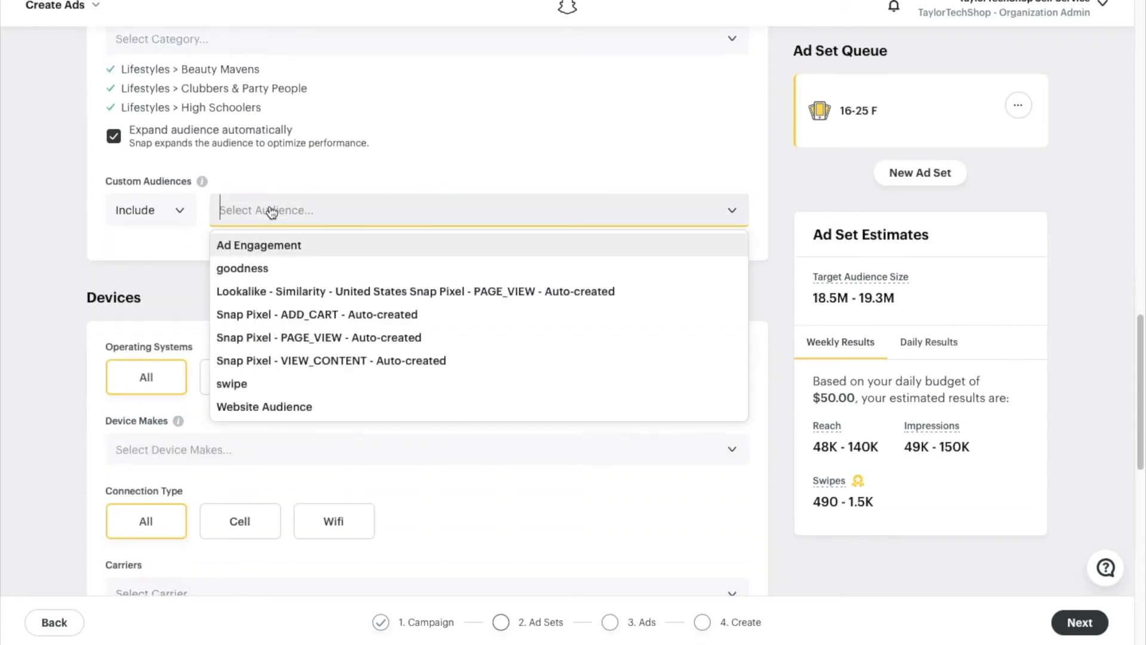
left_click(435, 181)
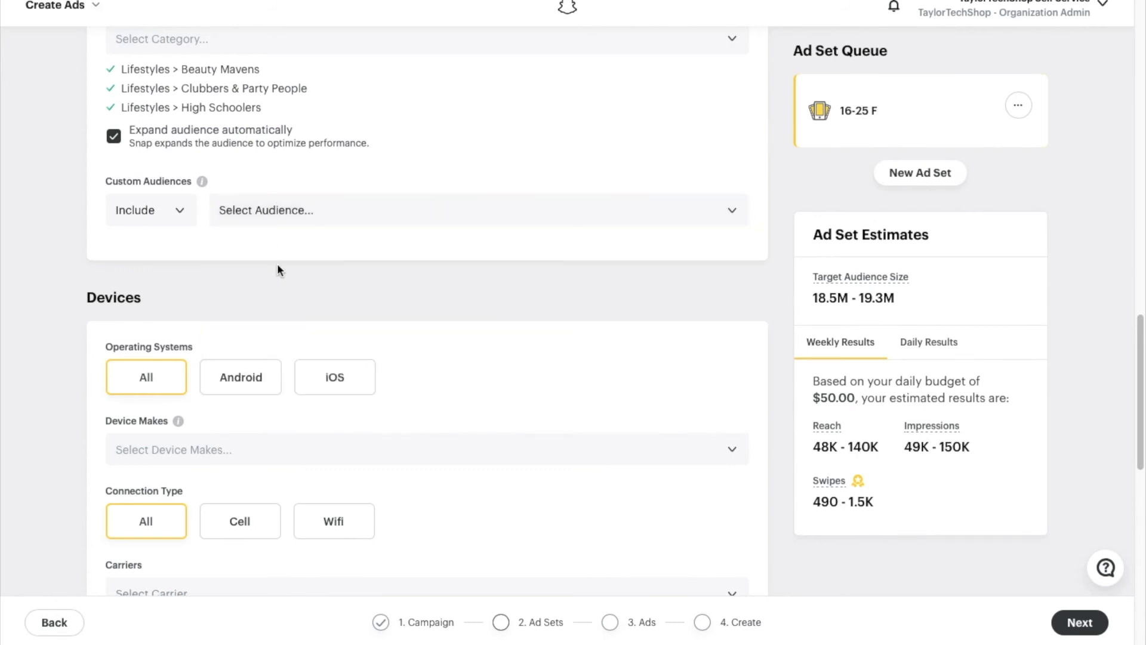
scroll(277, 269, "down", 3)
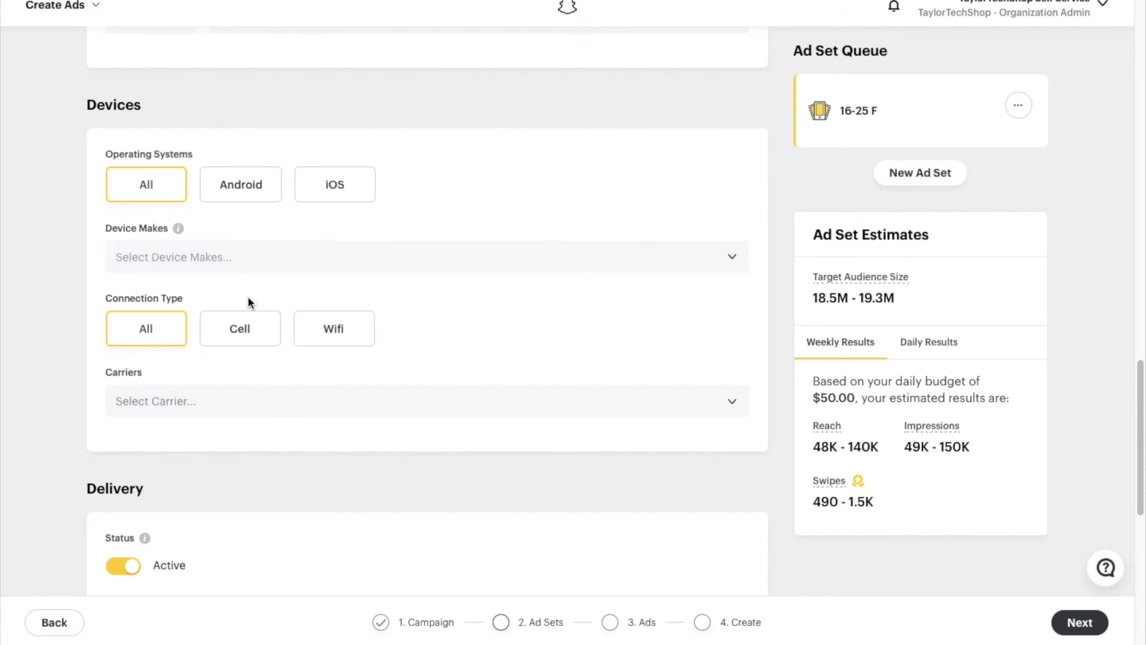
scroll(248, 297, "down", 3)
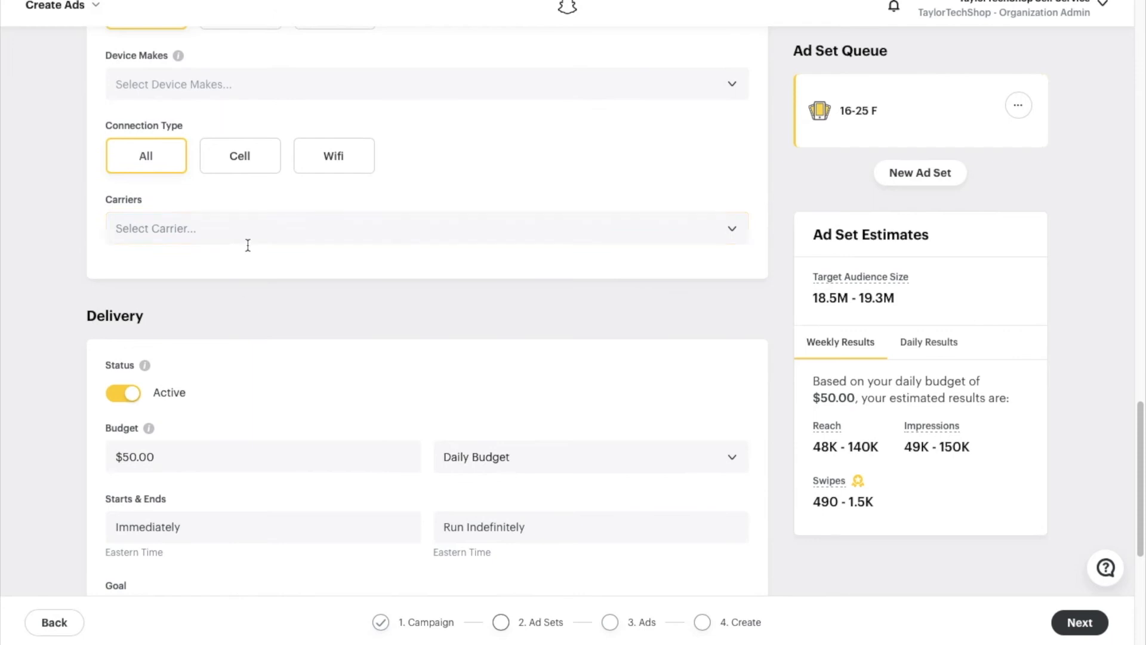
- Browse the available mobile carriers without selecting any
left_click(250, 235)
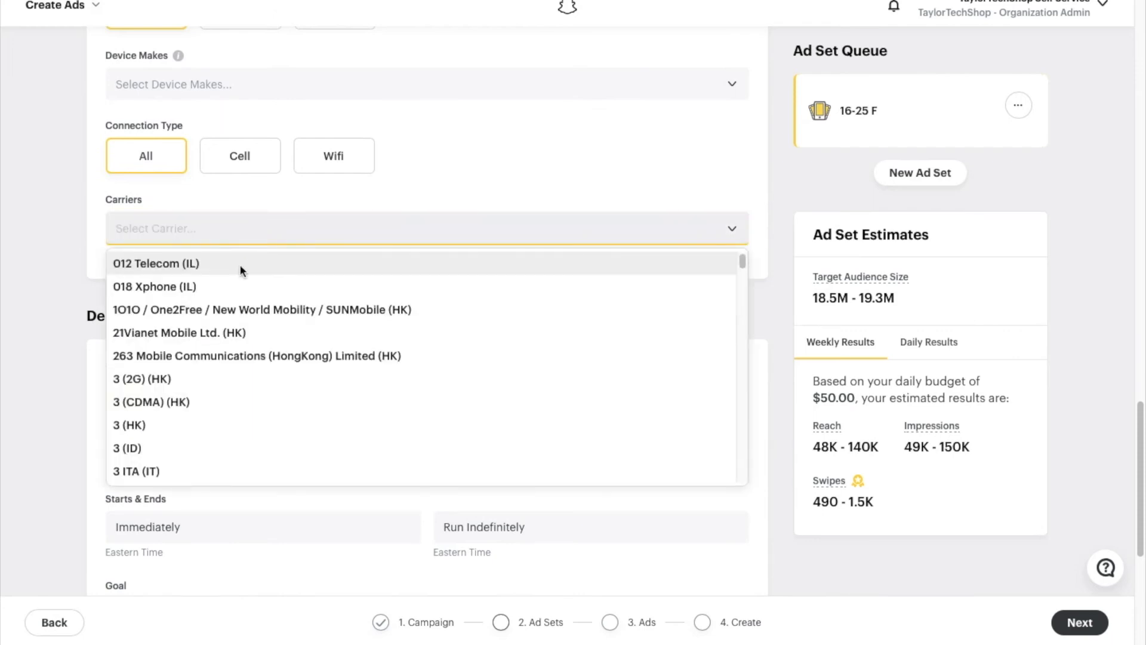
scroll(230, 346, "down", 5)
scroll(231, 335, "down", 4)
scroll(236, 299, "down", 1)
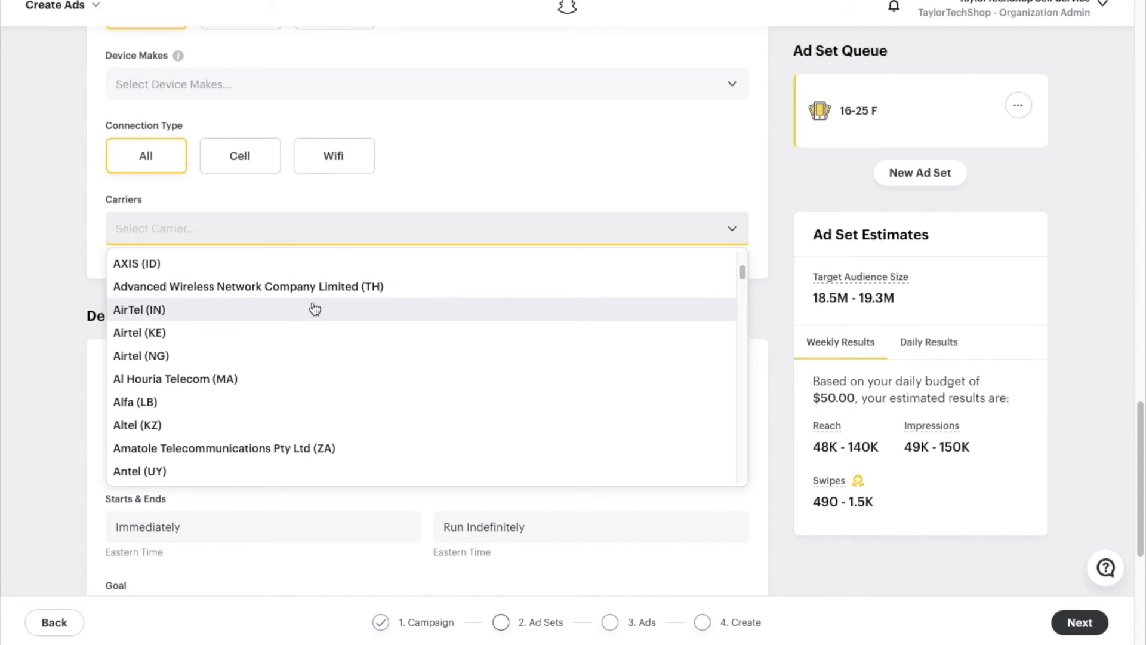
scroll(314, 308, "down", 3)
scroll(295, 334, "down", 1)
scroll(295, 333, "down", 5)
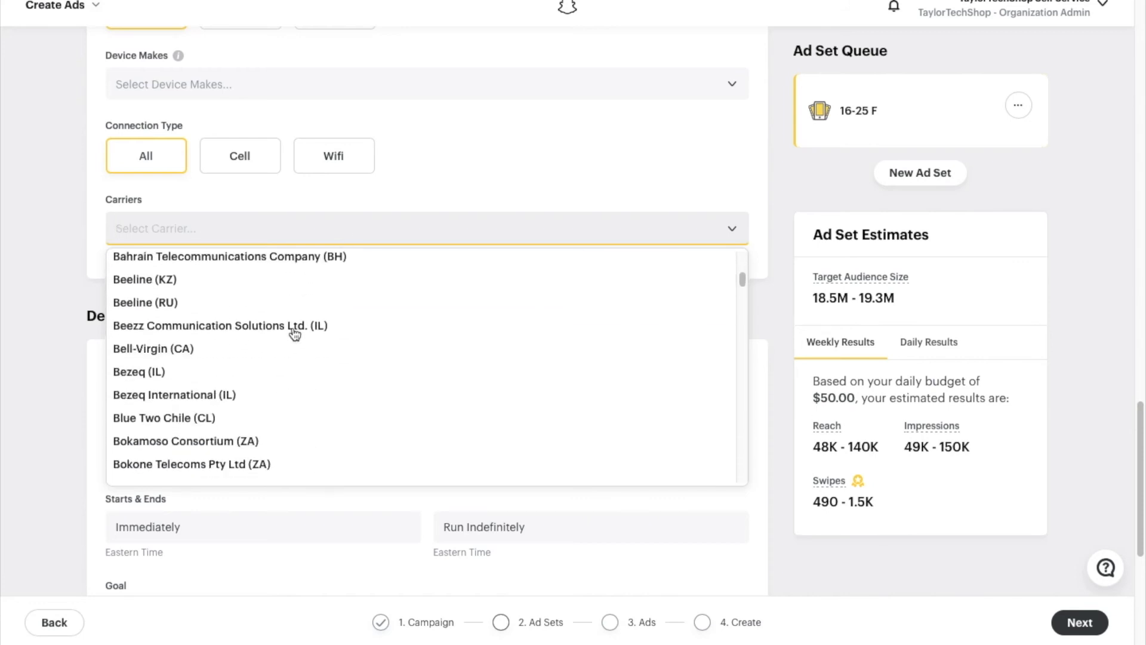
left_click(327, 201)
- Change the daily budget from $50.00 to $10.00 and review the updated estimates
scroll(327, 201, "down", 2)
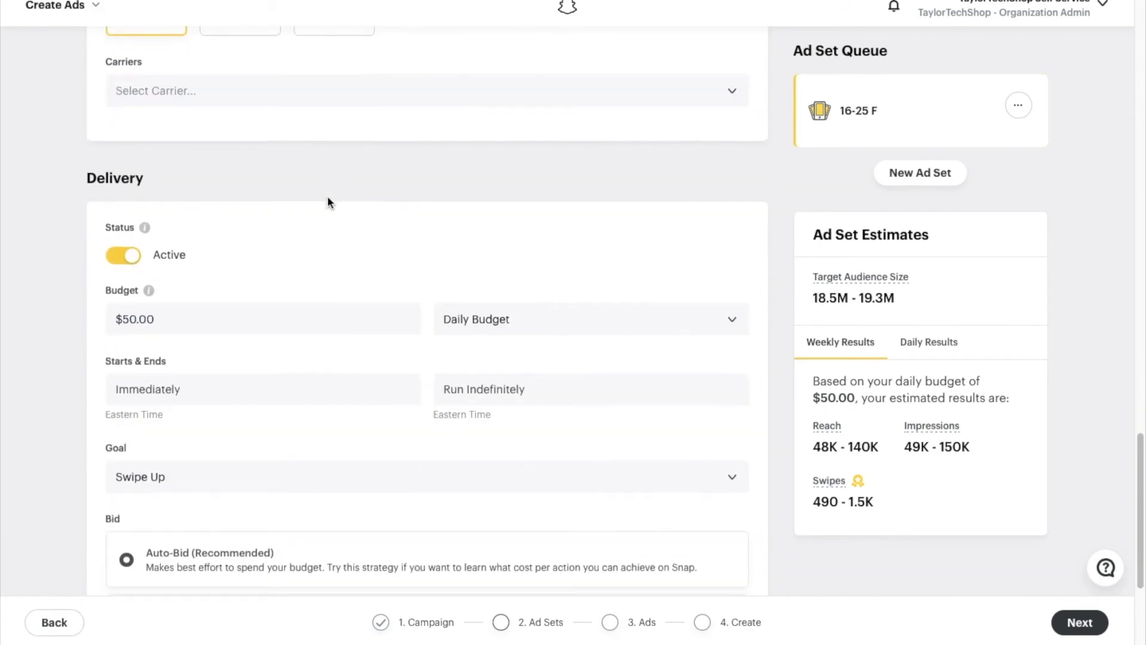
left_click(147, 316)
scroll(143, 179, "down", 3)
left_click(129, 141)
key("BackSpace")
type("10")
key("BackSpace")
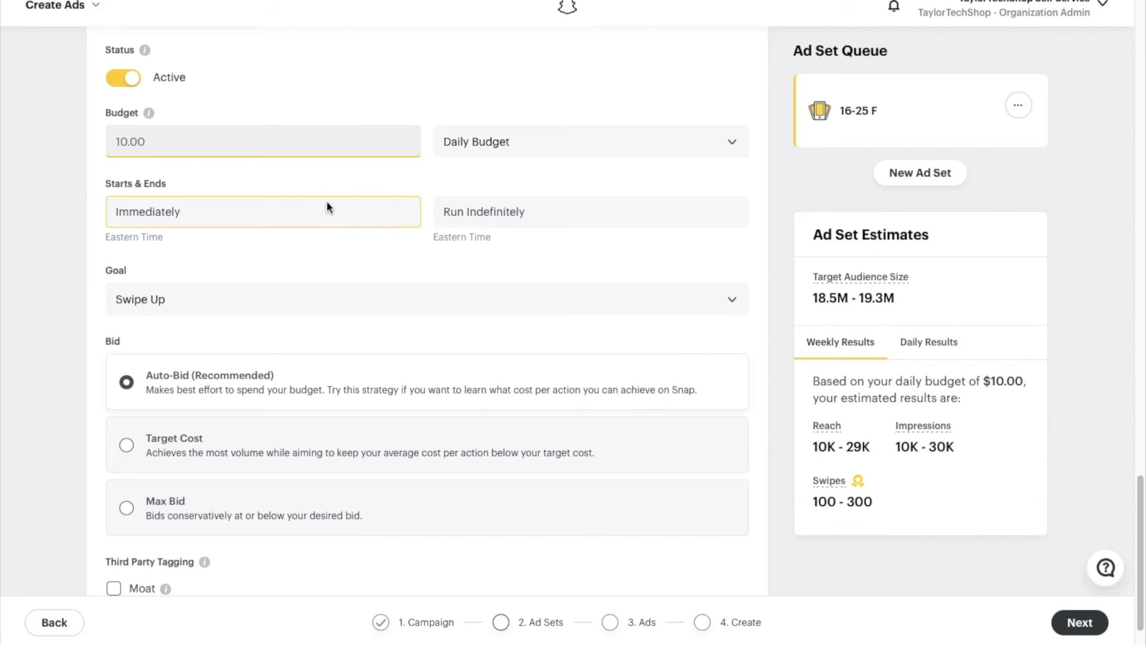
scroll(369, 307, "down", 1)
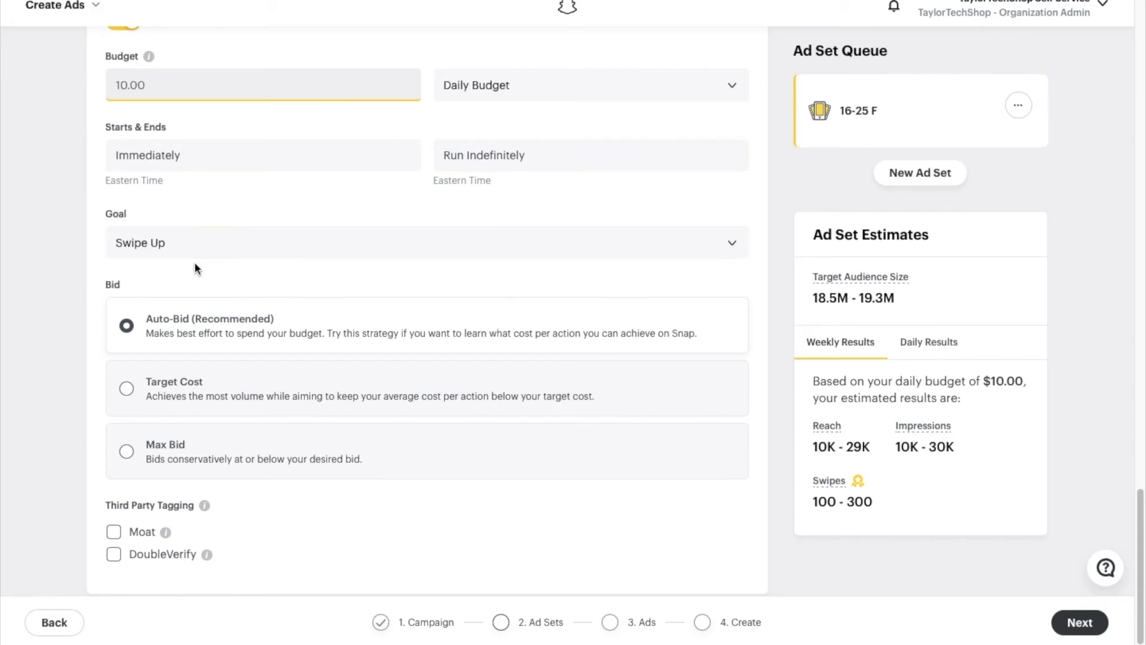
scroll(194, 263, "down", 1)
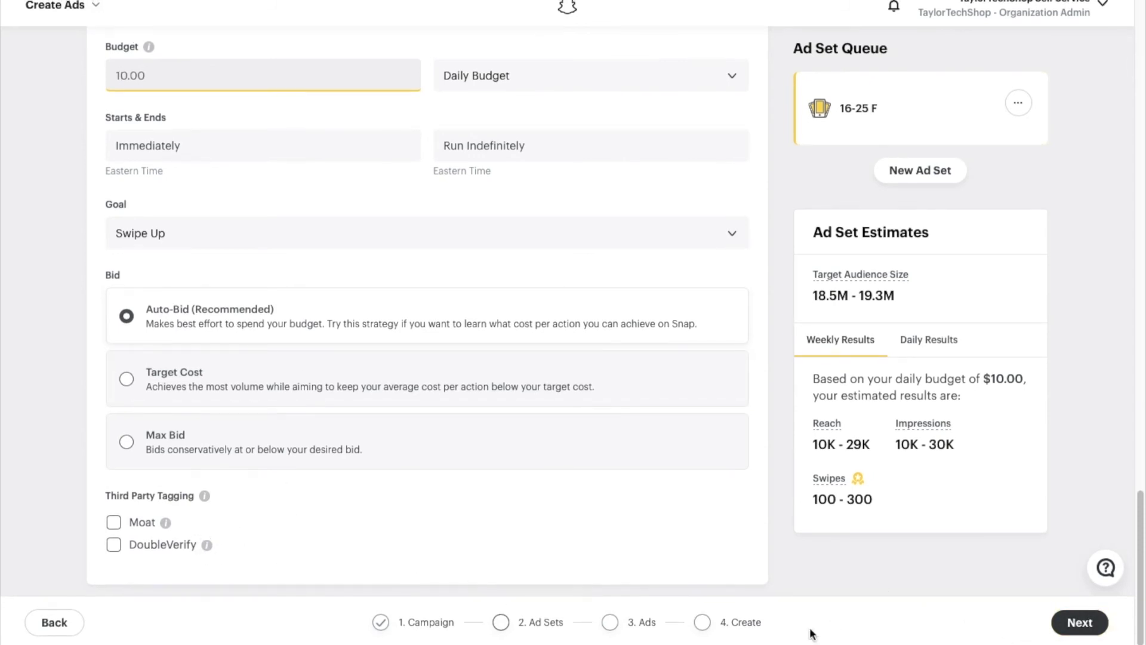
mouse_move(204, 497)
- Set the ad set goal to Pixel Add To Cart
left_click(357, 242)
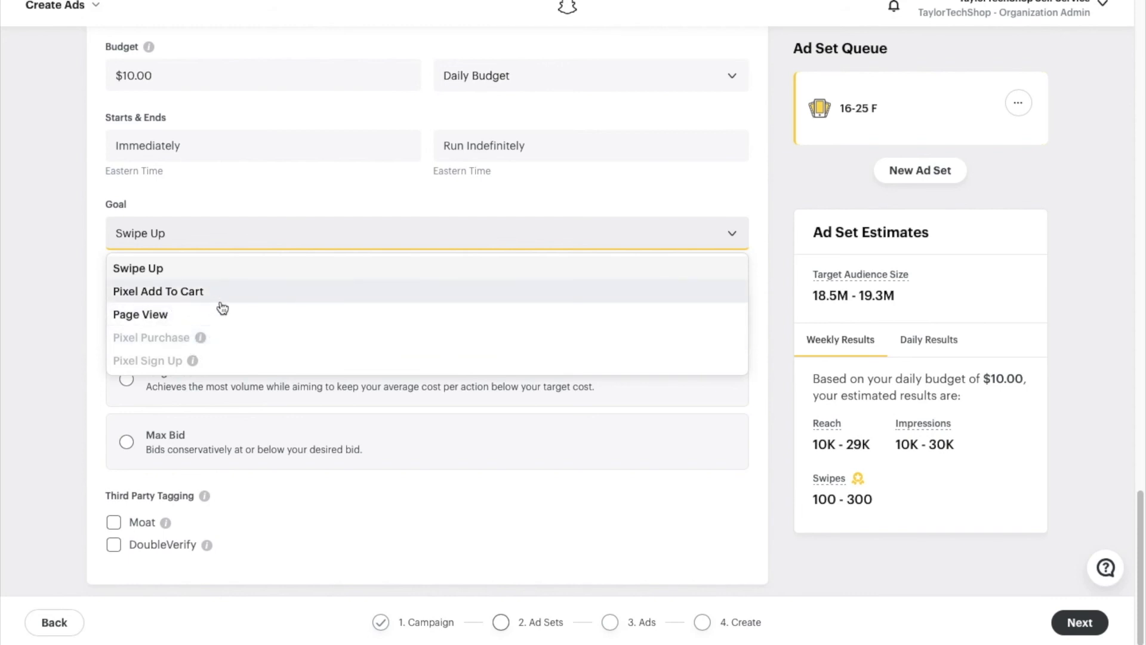
mouse_move(197, 363)
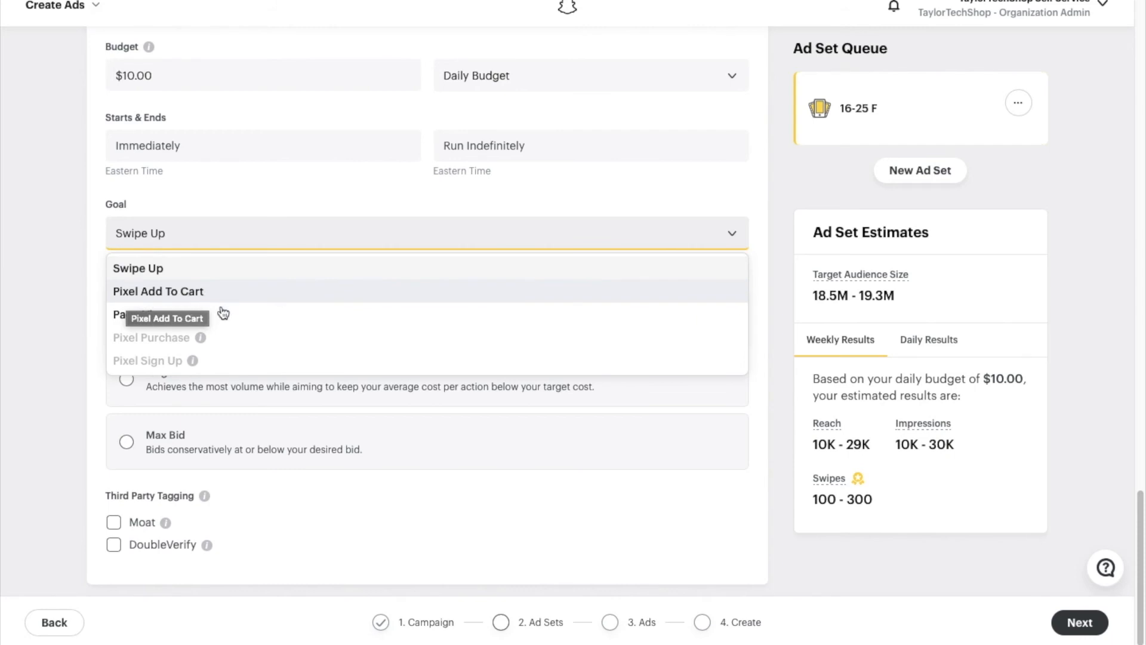
mouse_move(201, 337)
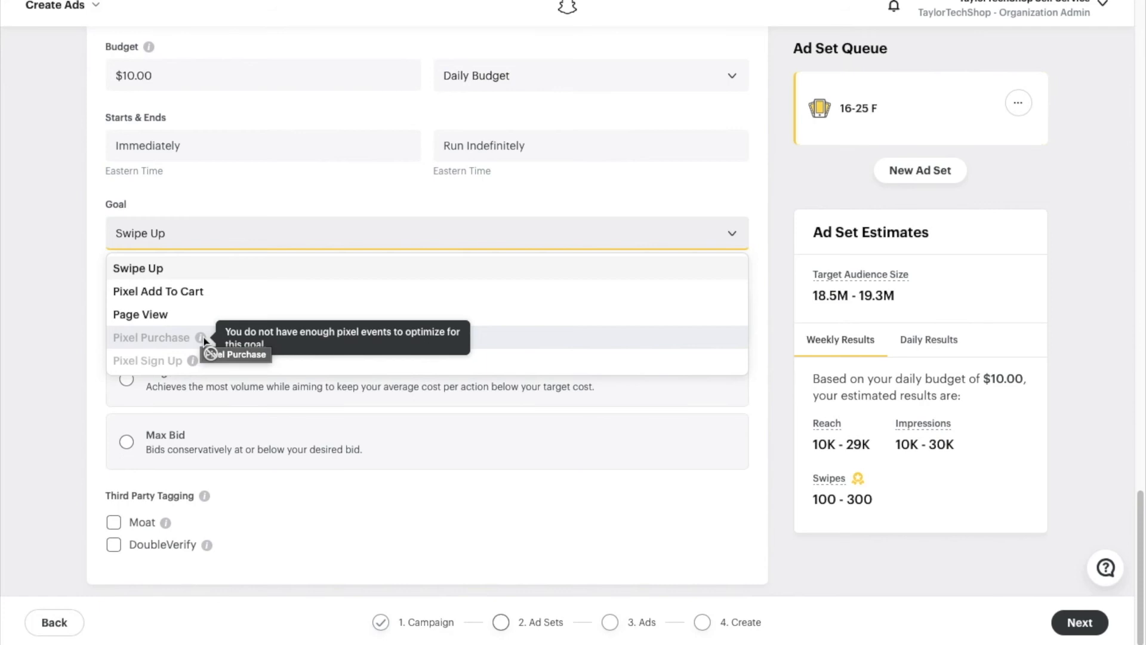
left_click(204, 295)
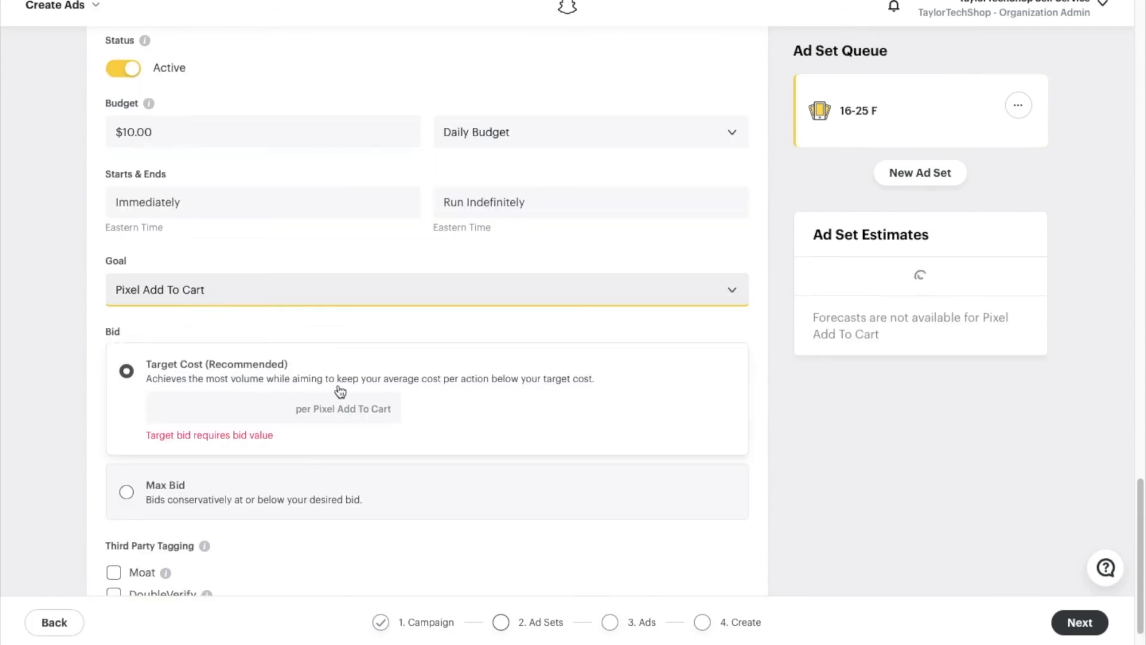
- Enter a $1.00 target cost bid and continue to Build Your Ads
scroll(234, 374, "down", 1)
left_click(218, 353)
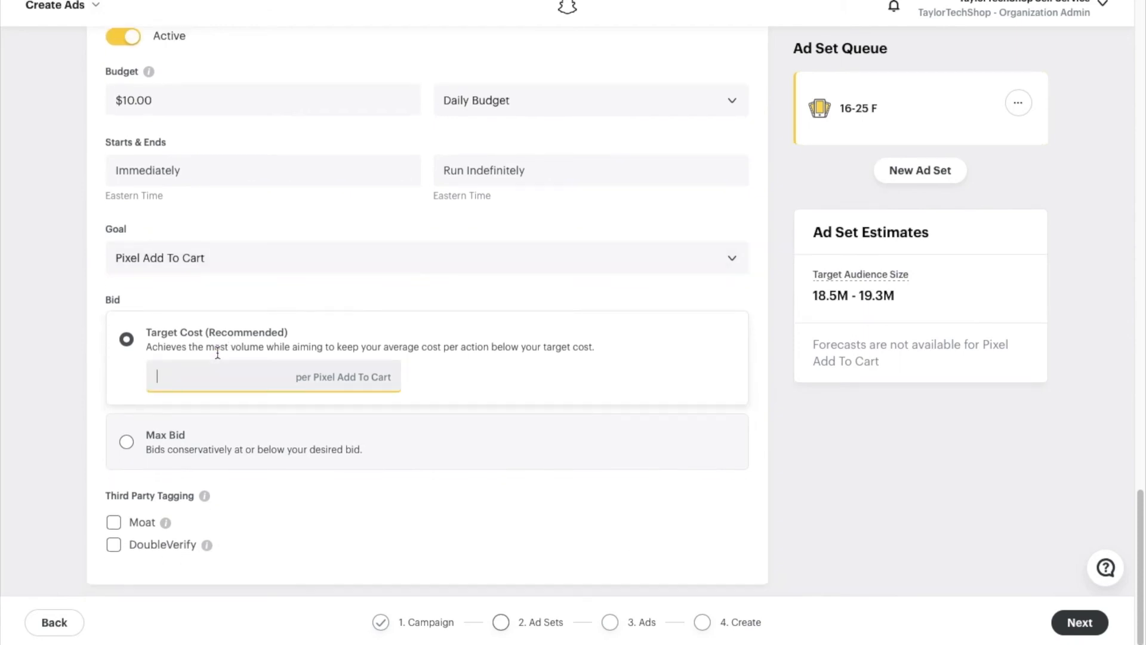
type("1.00")
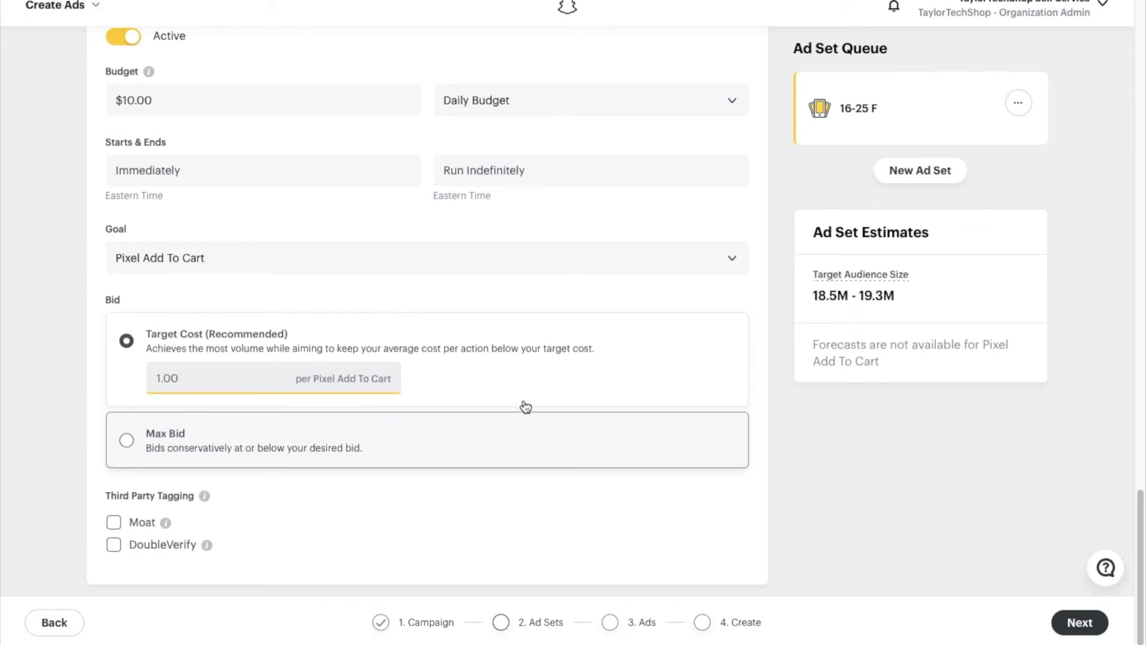
left_click(574, 297)
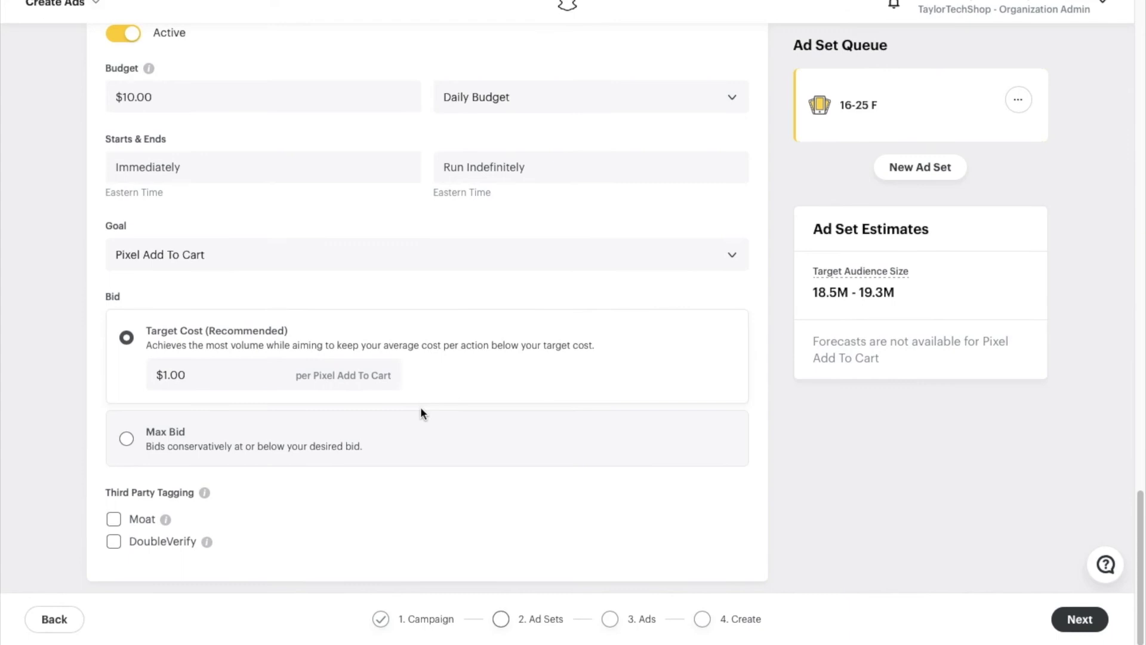
left_click(1084, 625)
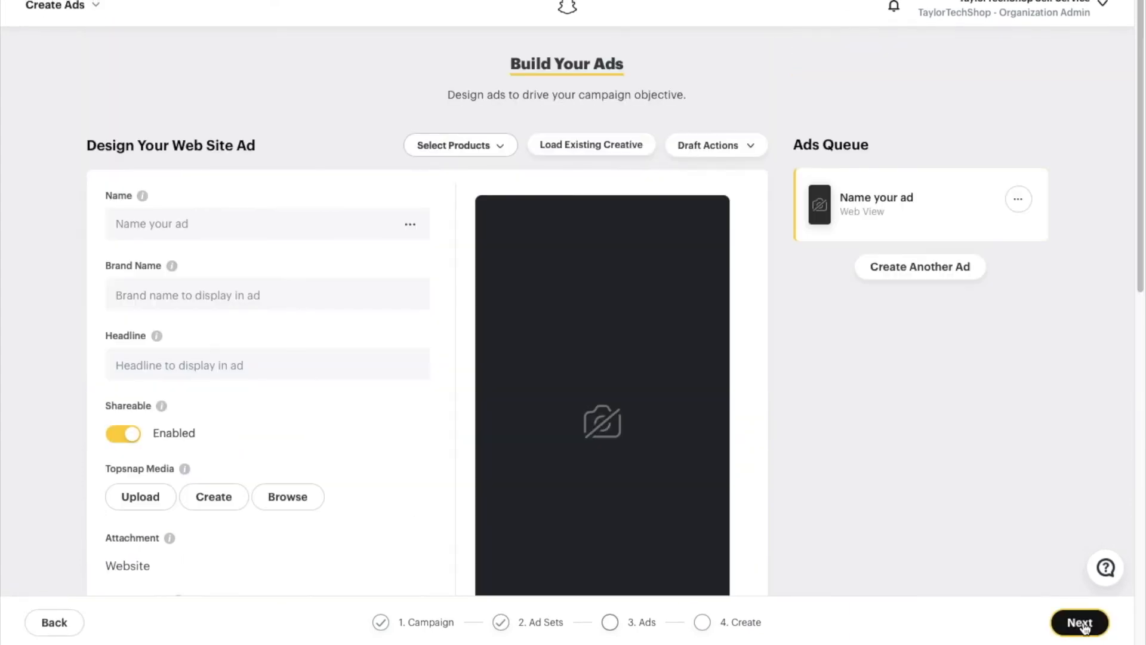
- Name the ad 'trap chargers' and enter the store's brand name
left_click(287, 225)
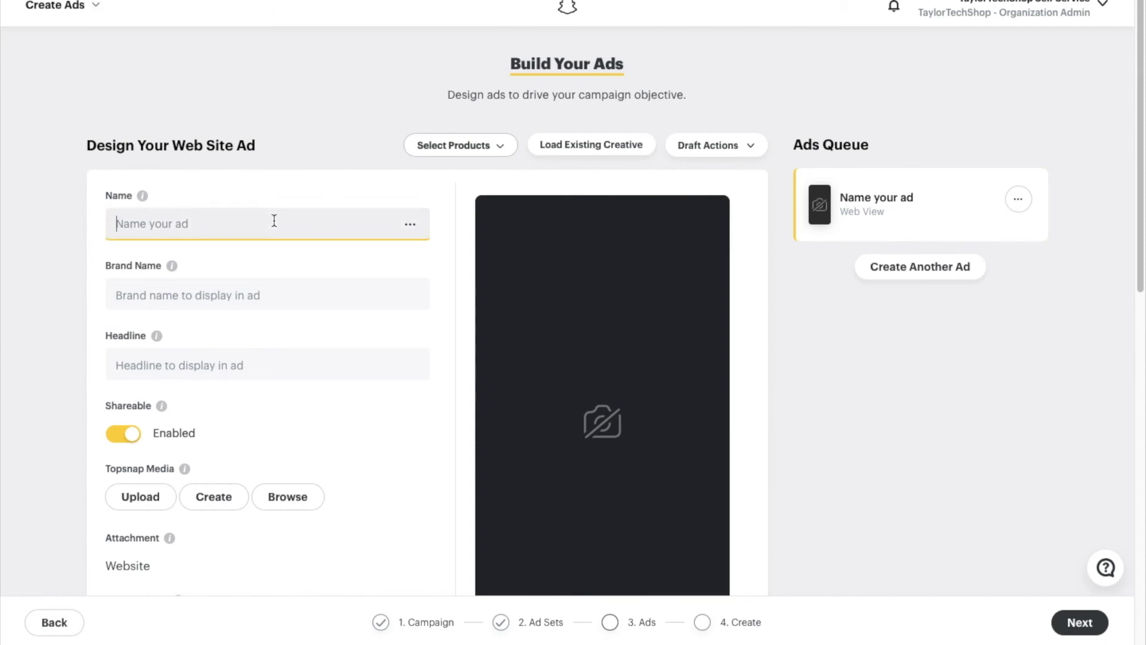
type("T")
type("trap ")
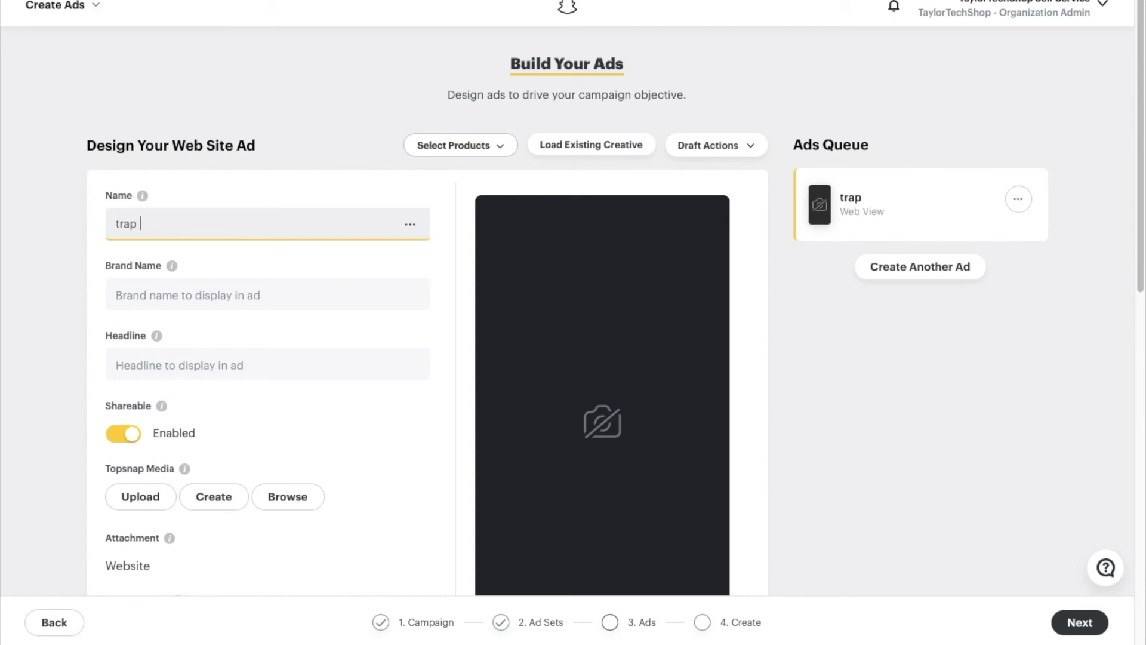
type("chargers")
left_click(248, 308)
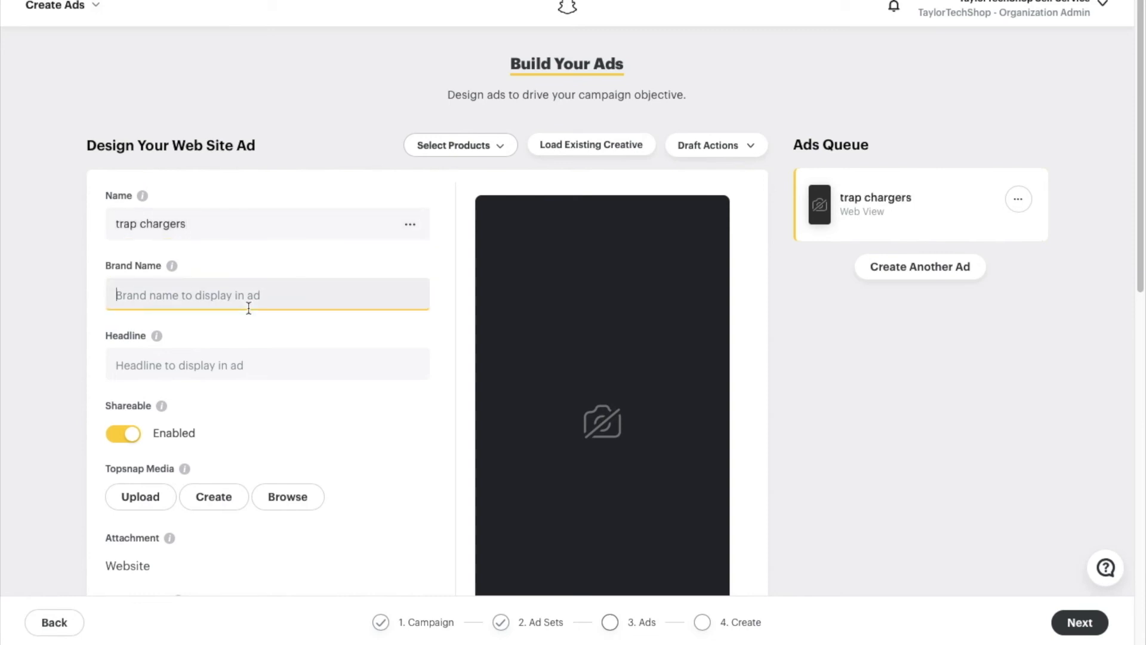
type("Tr")
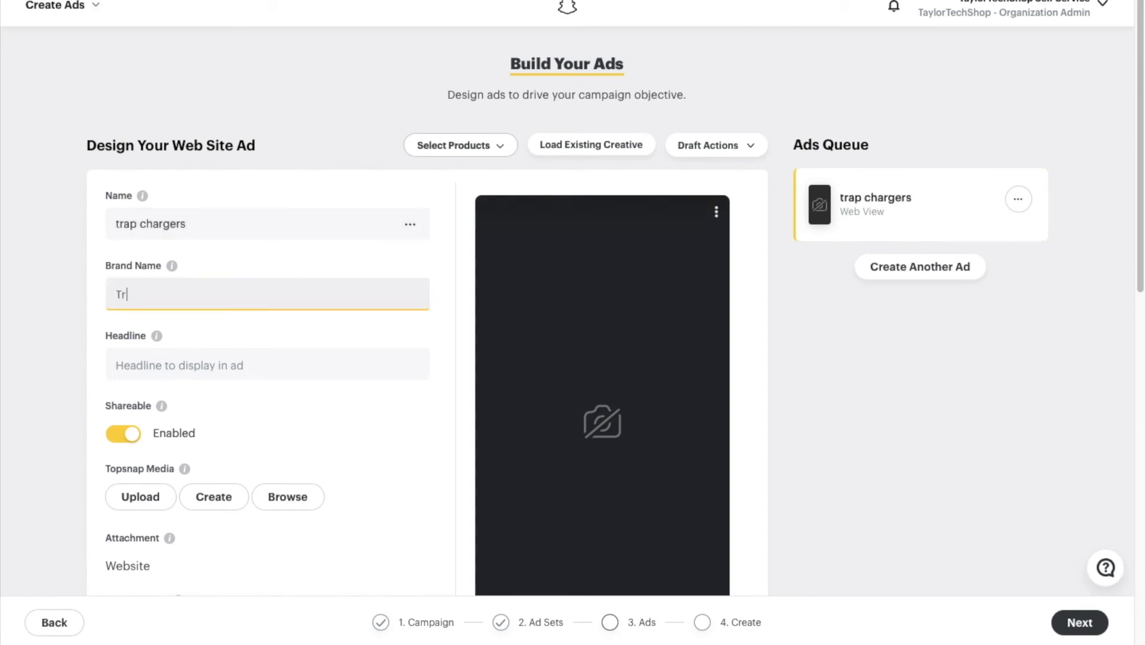
key("BackSpace")
type("aylorTechShp")
key("BackSpace")
type("op")
- Set the ad headline to '24Hrs Only! 50% off Chargers!'
left_click(250, 370)
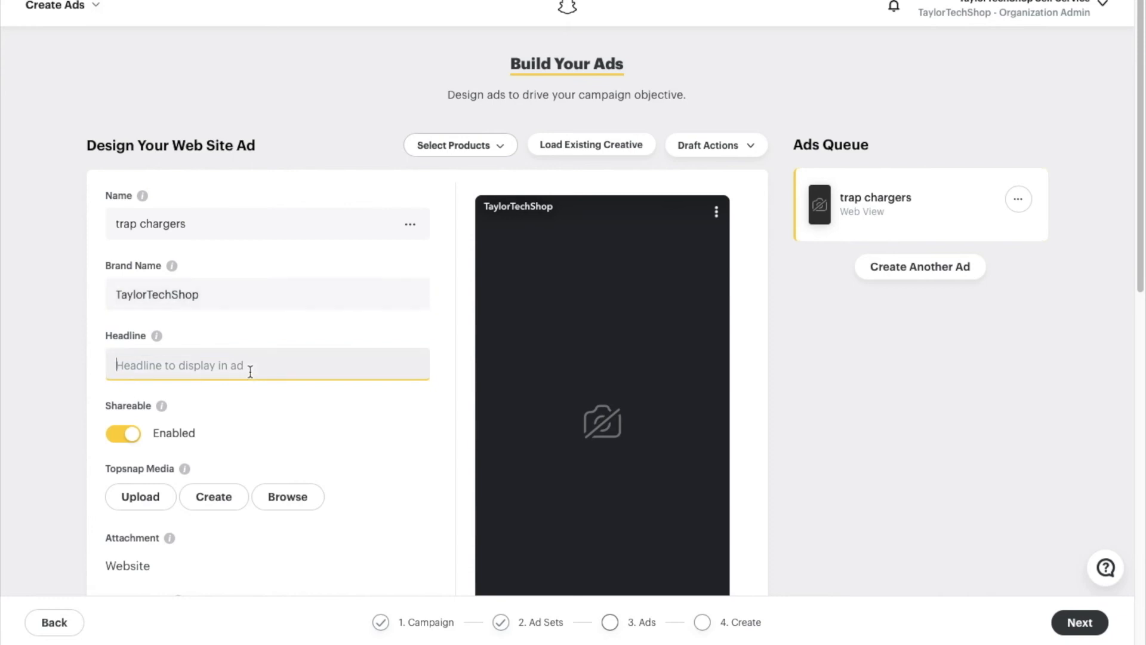
type("50")
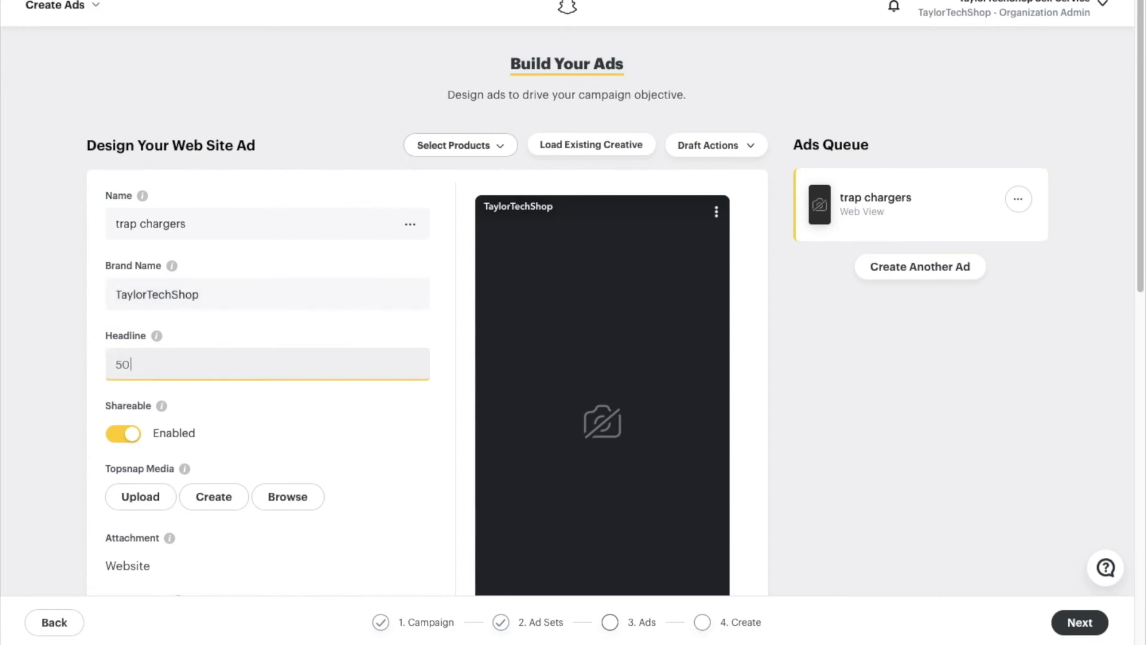
type("% off ")
type("Tr")
key("BackSpace")
key("BackSpace")
type("Chargers!")
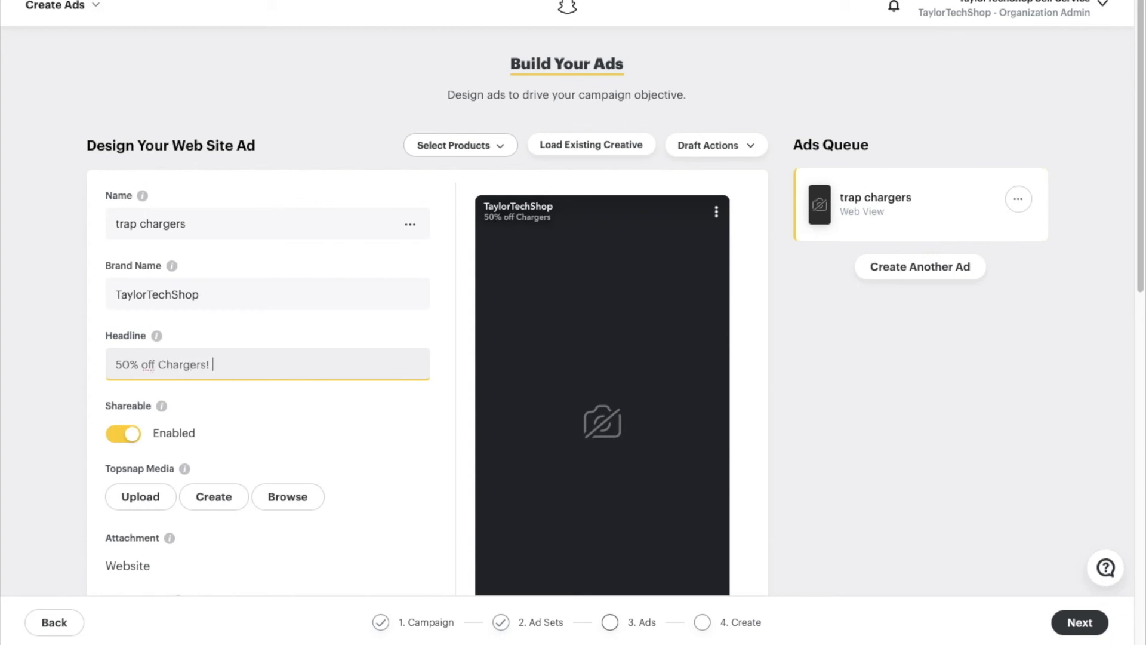
left_click(155, 366)
left_click(119, 365)
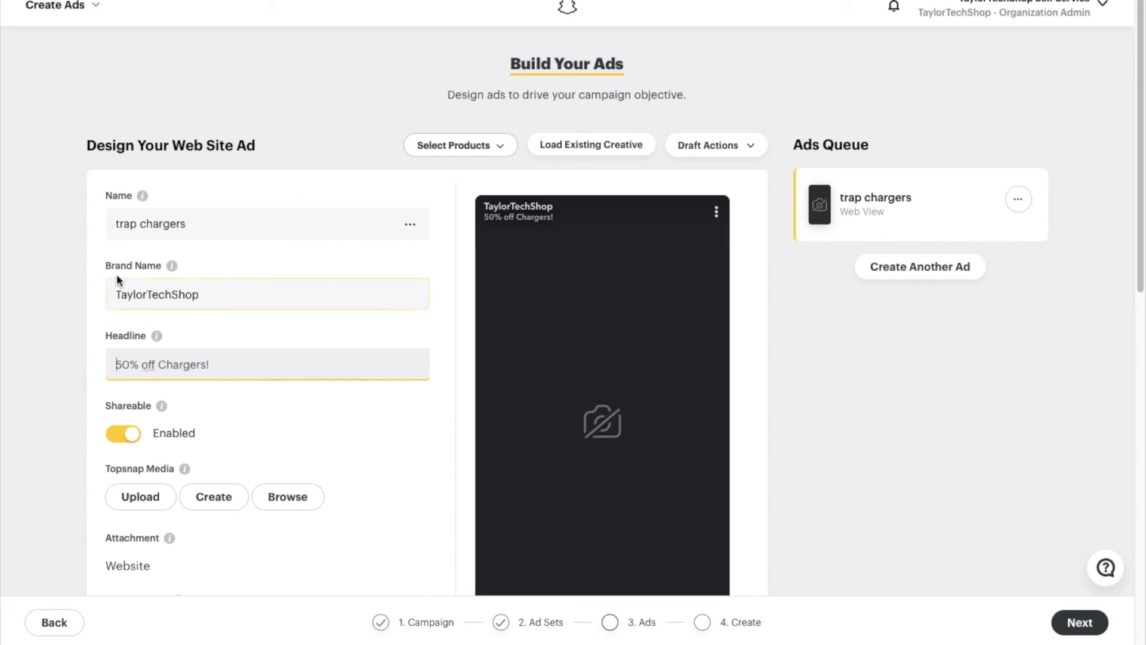
type("24")
type("Hrs Only")
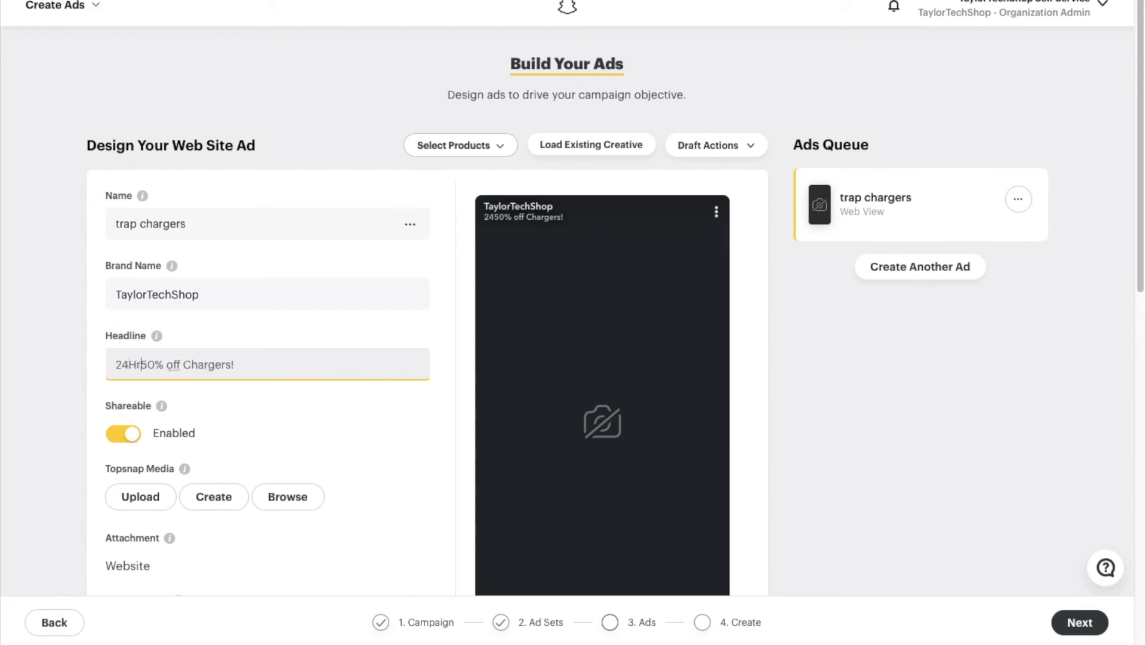
type("!")
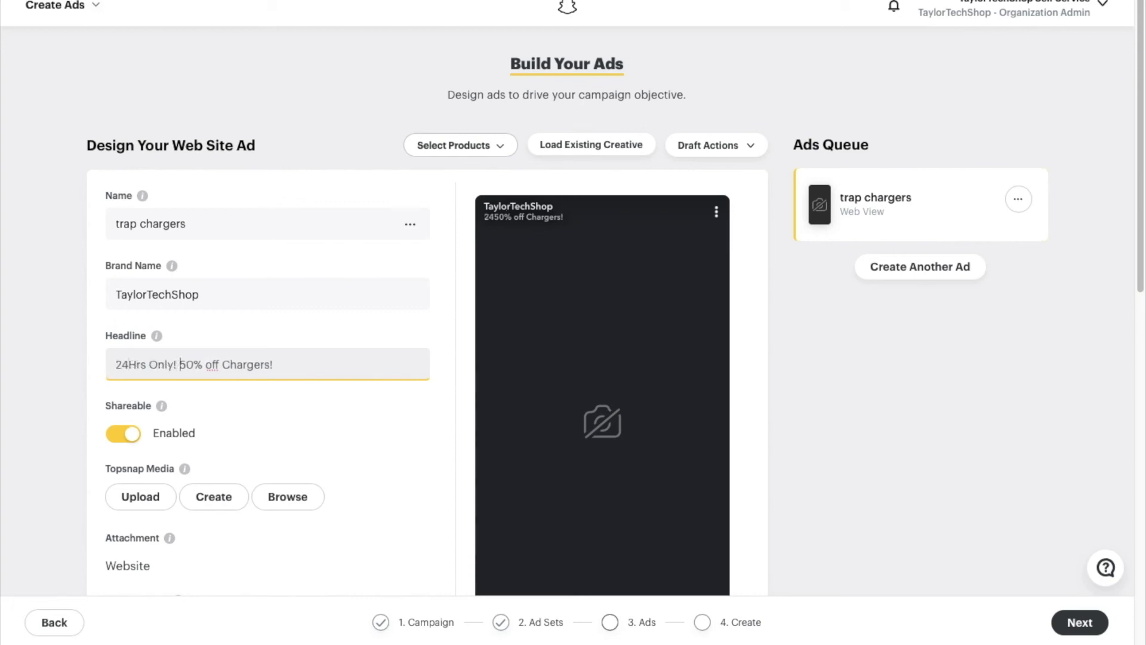
left_click(277, 287)
scroll(278, 288, "down", 1)
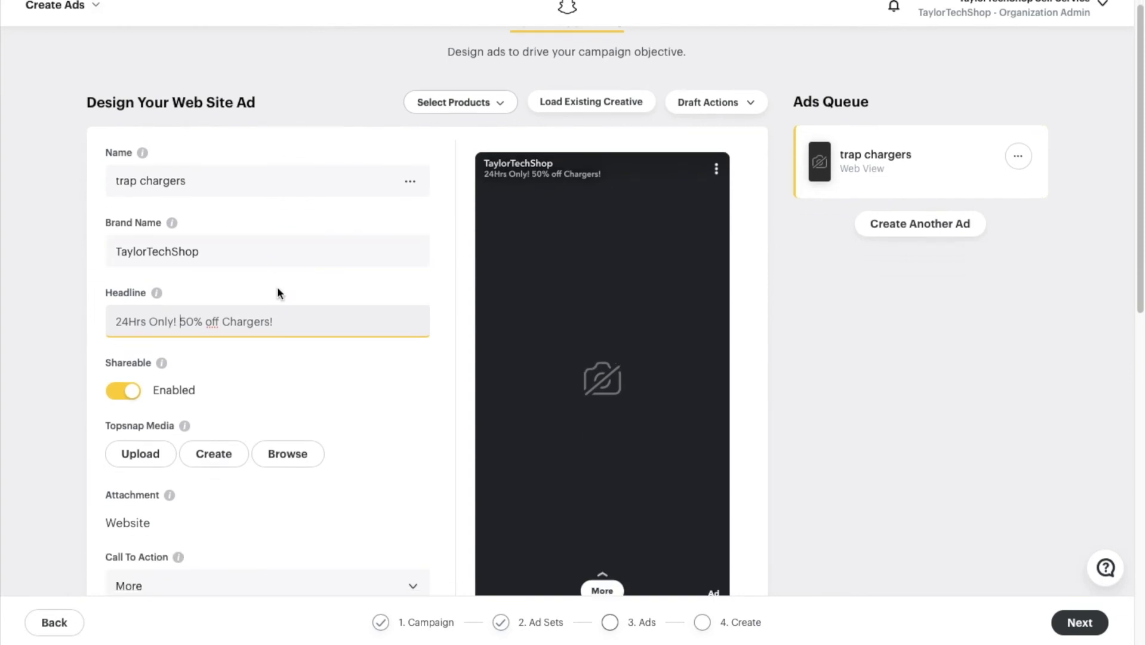
scroll(277, 287, "down", 3)
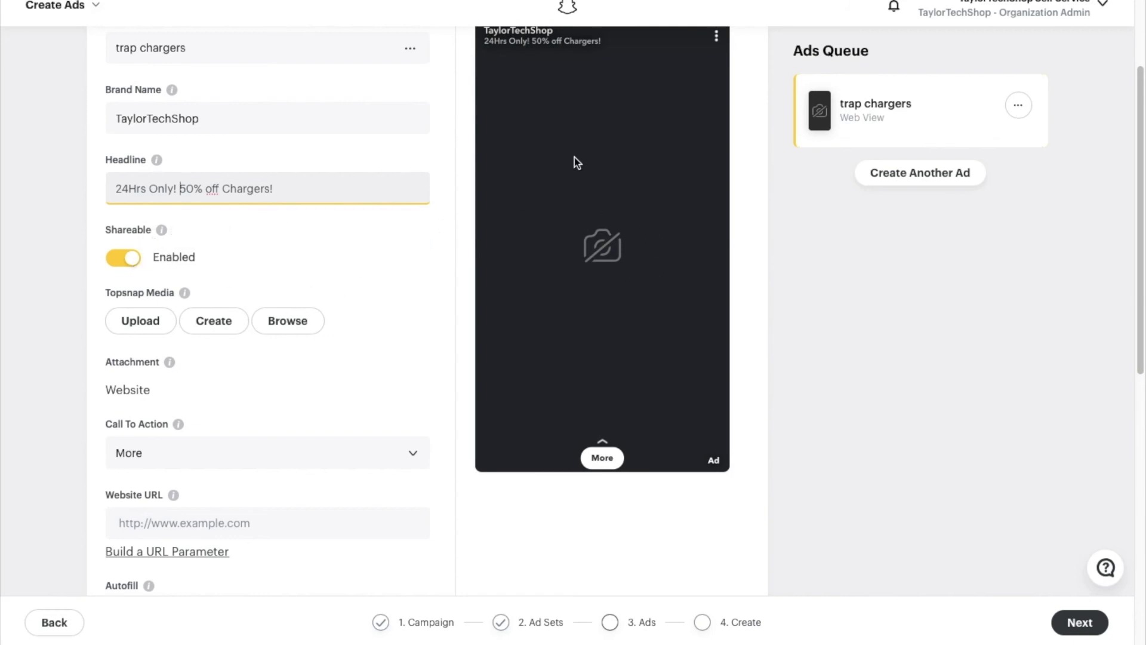
left_click(149, 323)
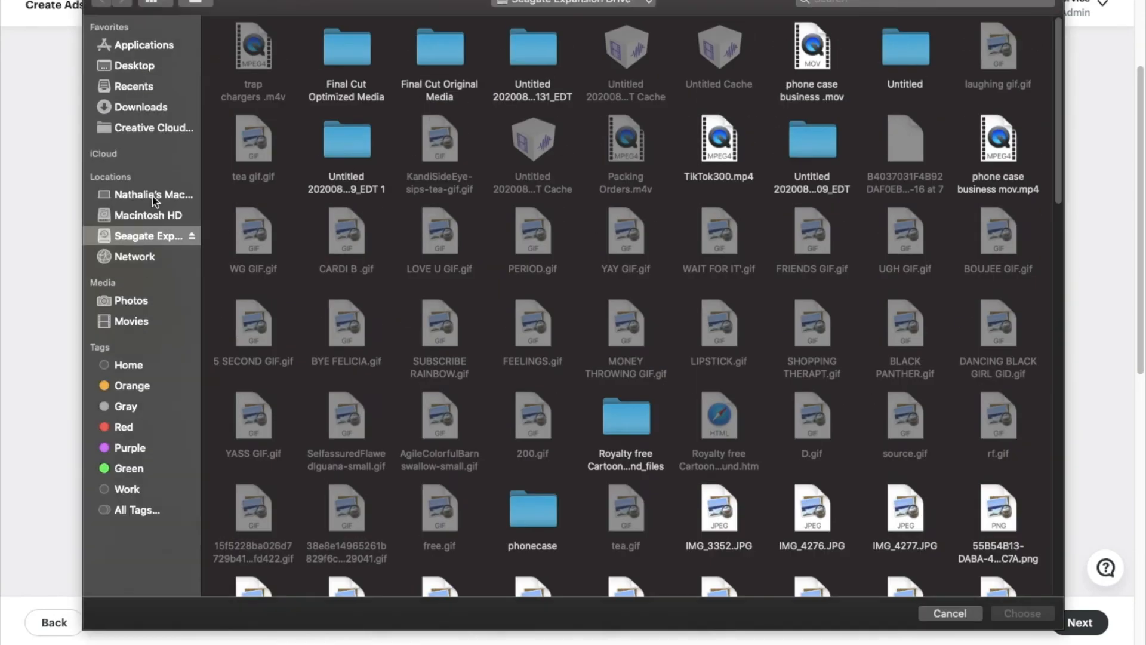
- Upload the Trap Chargers: Cute & Durable image from Downloads and crop it
left_click(142, 107)
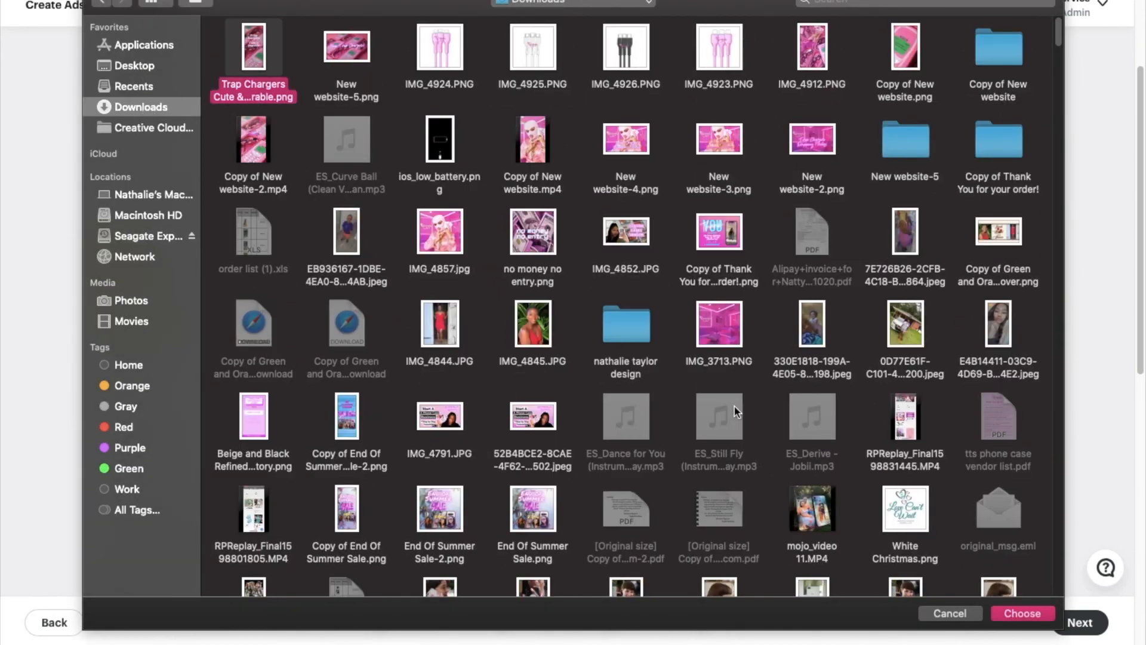
left_click(1044, 615)
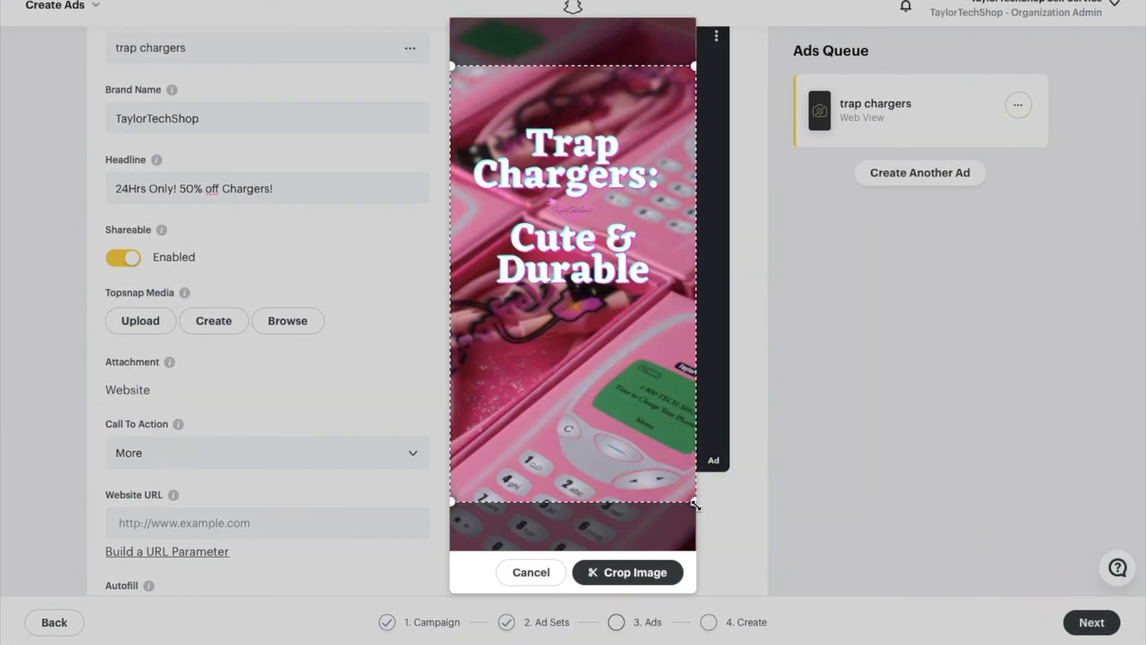
left_click_drag(655, 442, 673, 488)
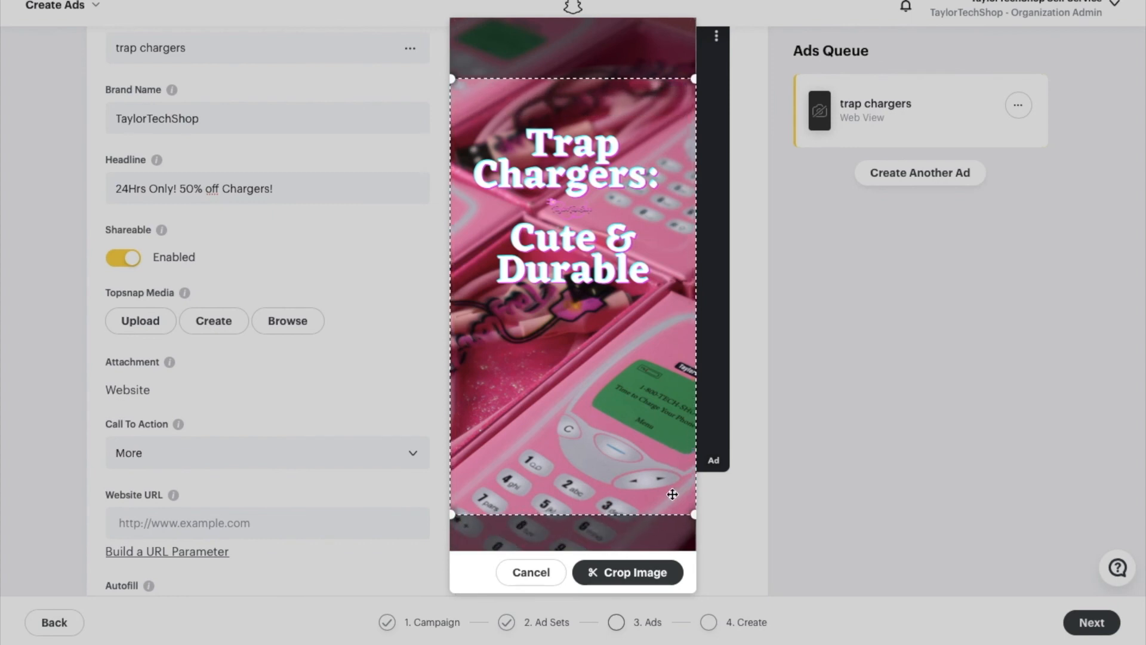
left_click(647, 573)
scroll(590, 546, "up", 1)
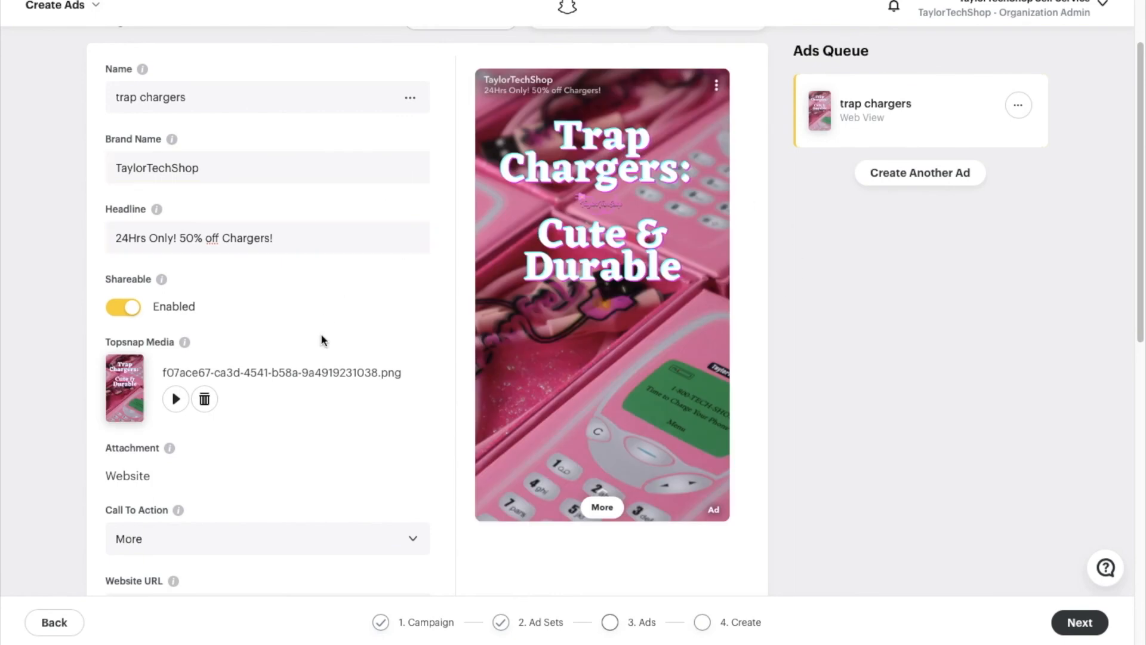
- Choose Shop Now as the ad's call to action, leaving the Website URL empty
scroll(322, 336, "down", 5)
left_click(278, 298)
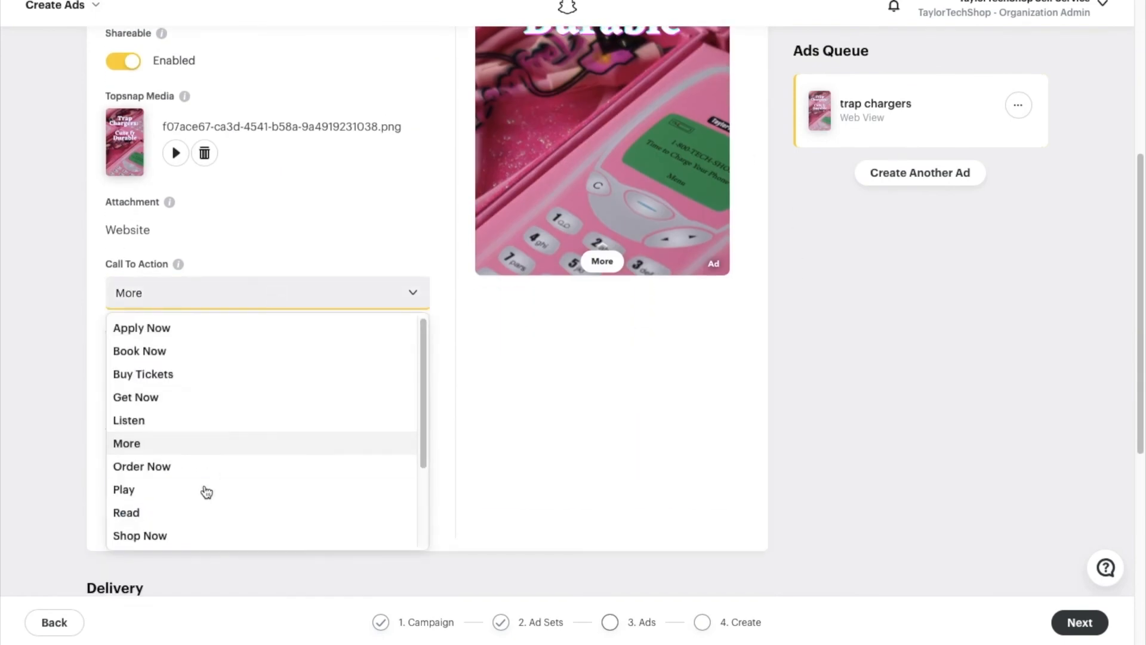
scroll(181, 485, "down", 1)
left_click(169, 509)
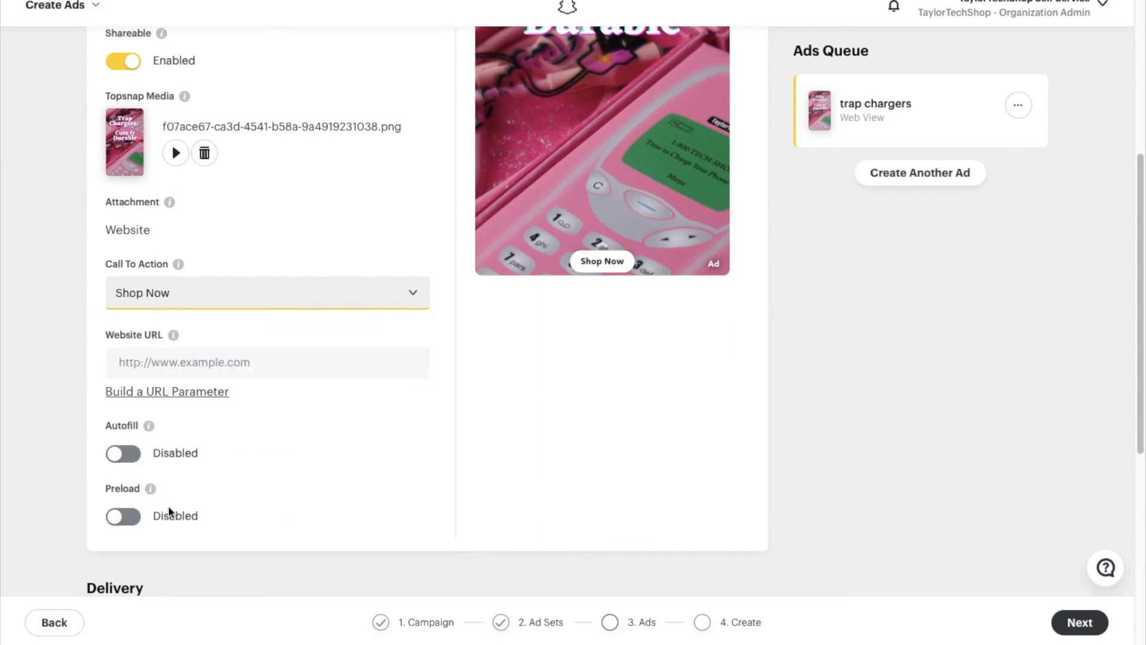
scroll(404, 406, "up", 3)
scroll(403, 424, "up", 2)
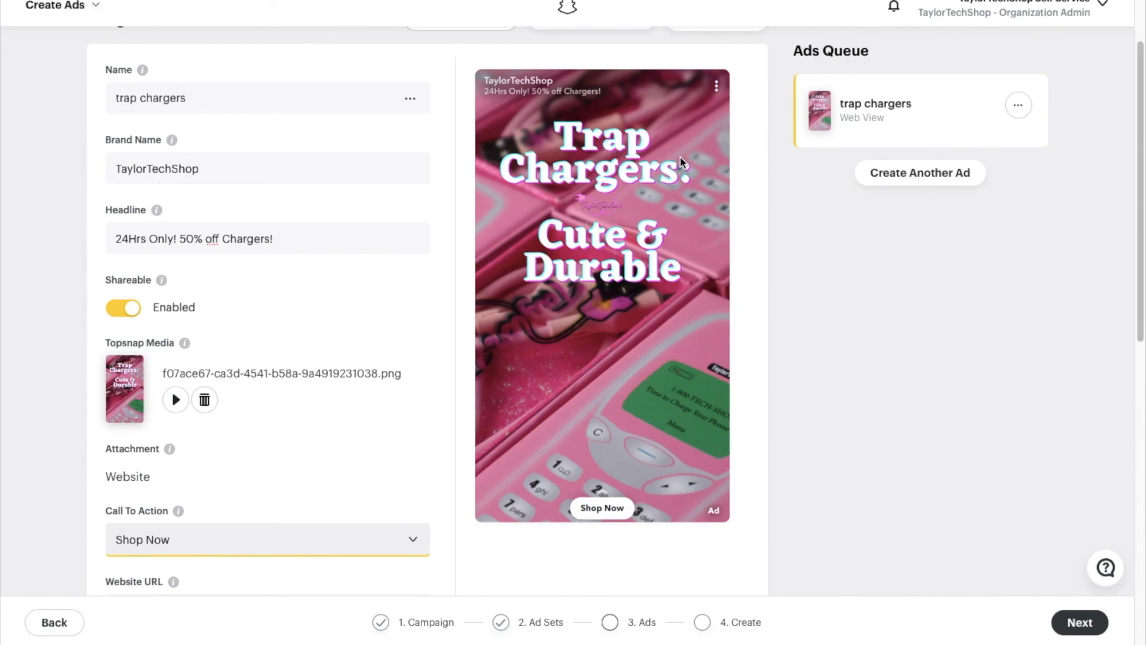
scroll(305, 274, "down", 4)
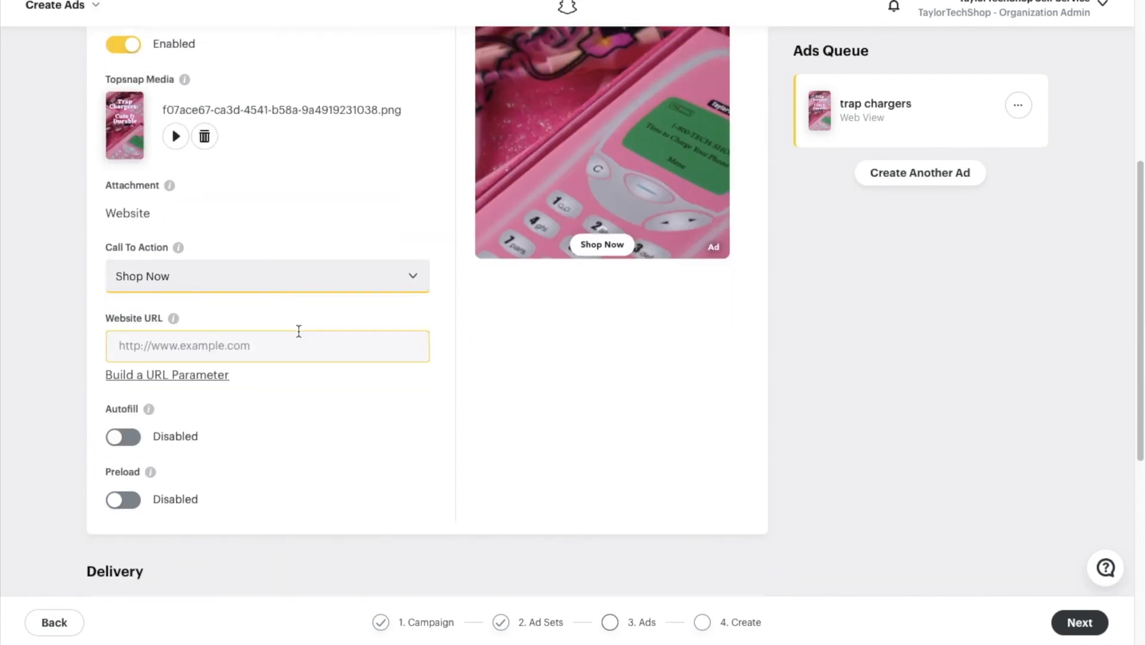
left_click(293, 342)
type("www.taylortech")
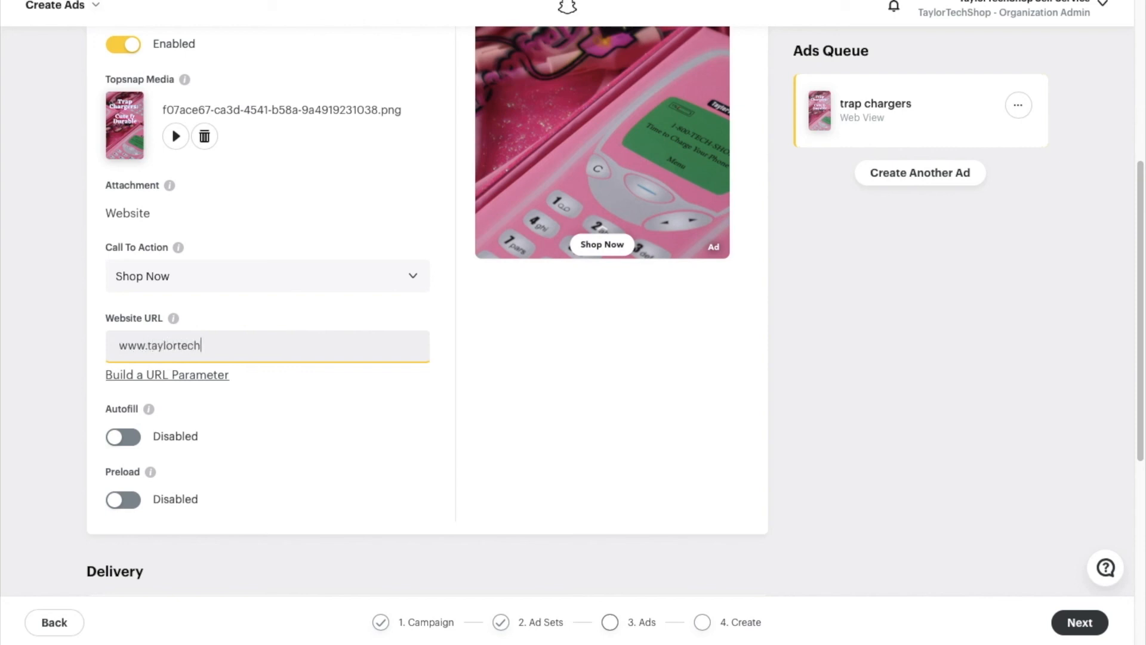
type("shop")
key("ctrl+BackSpace")
key("ctrl+BackSpace")
type("taylortechshop.com")
key("super+t")
type("taylortec")
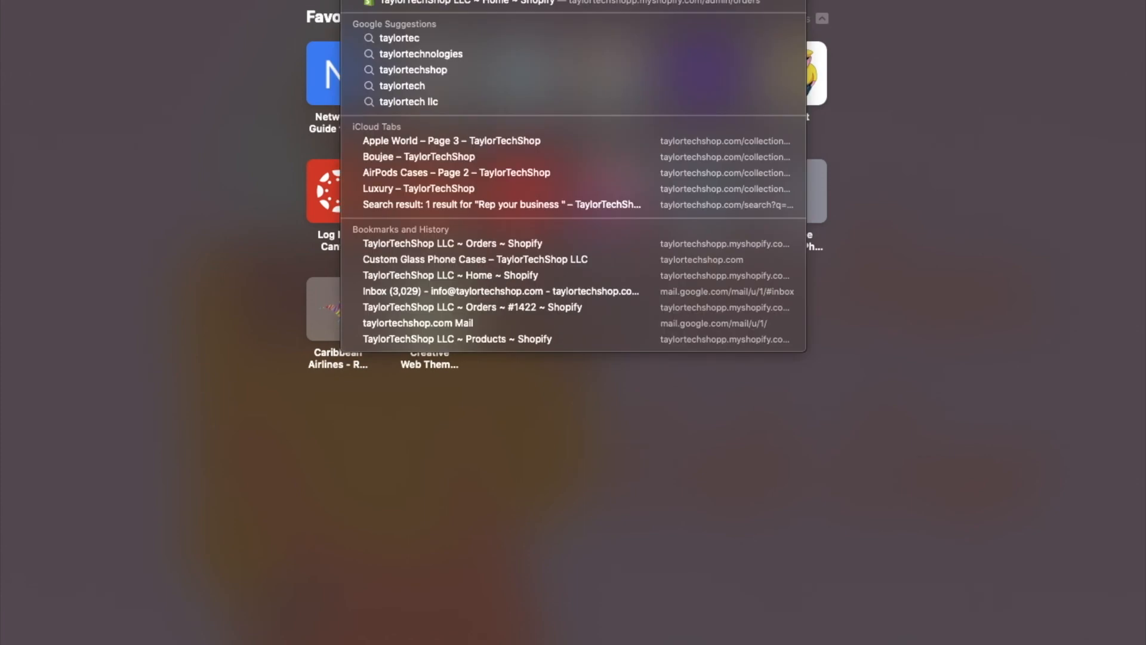
type("hshop")
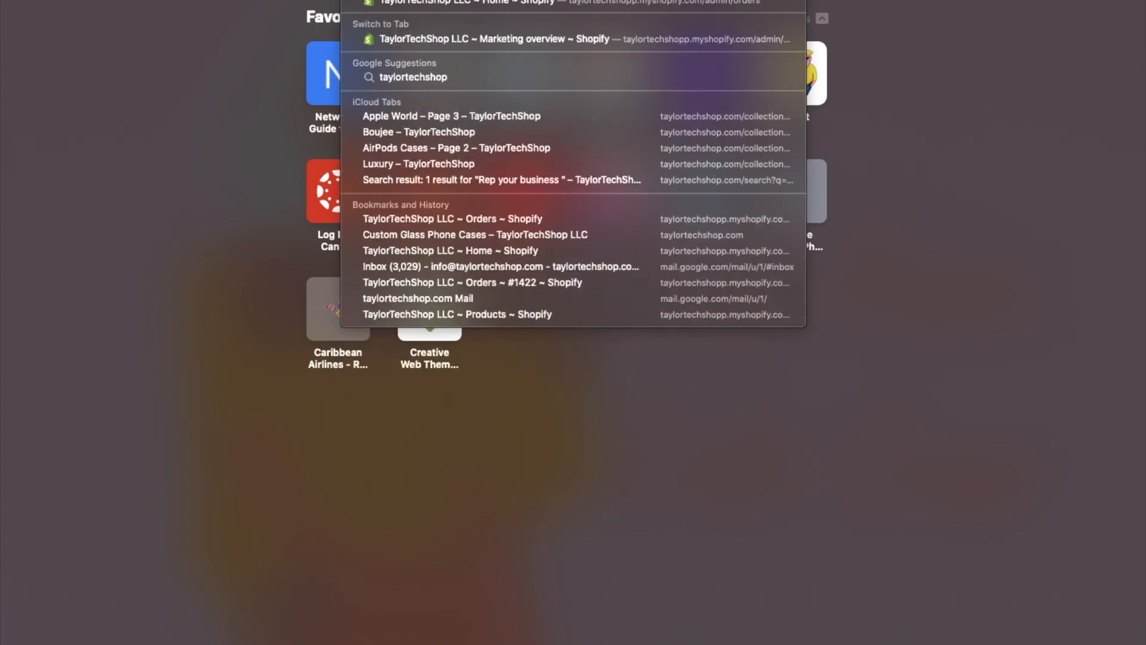
- Load the TaylorTechShop store site and browse it, including the $19.99 Trap Charger listing
key("Return")
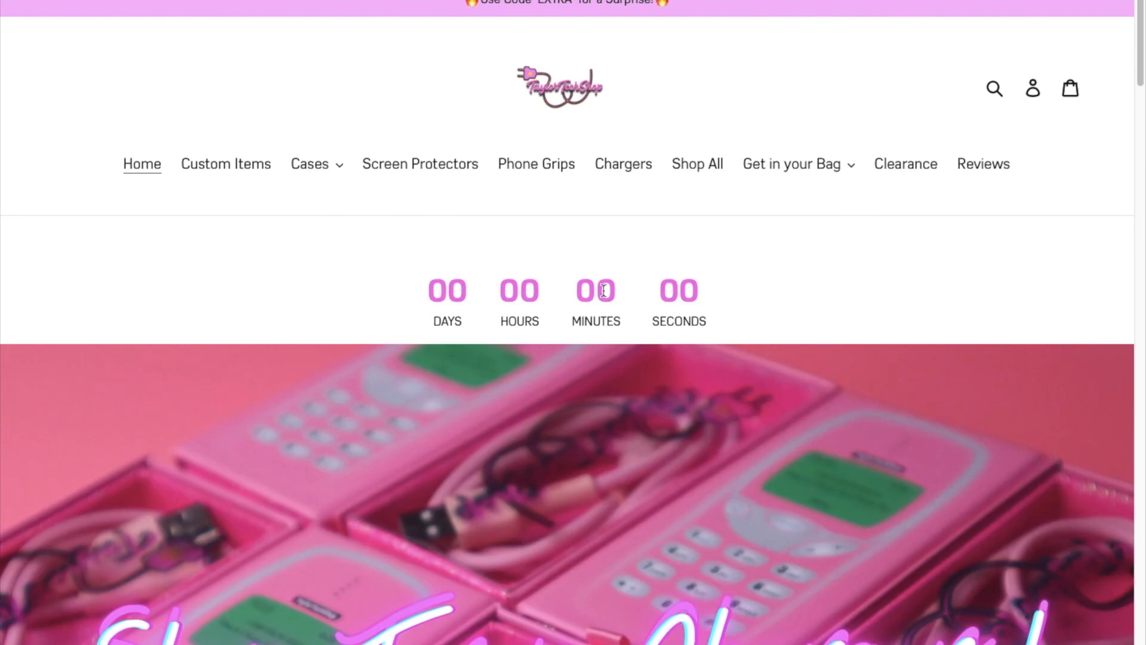
scroll(603, 291, "down", 4)
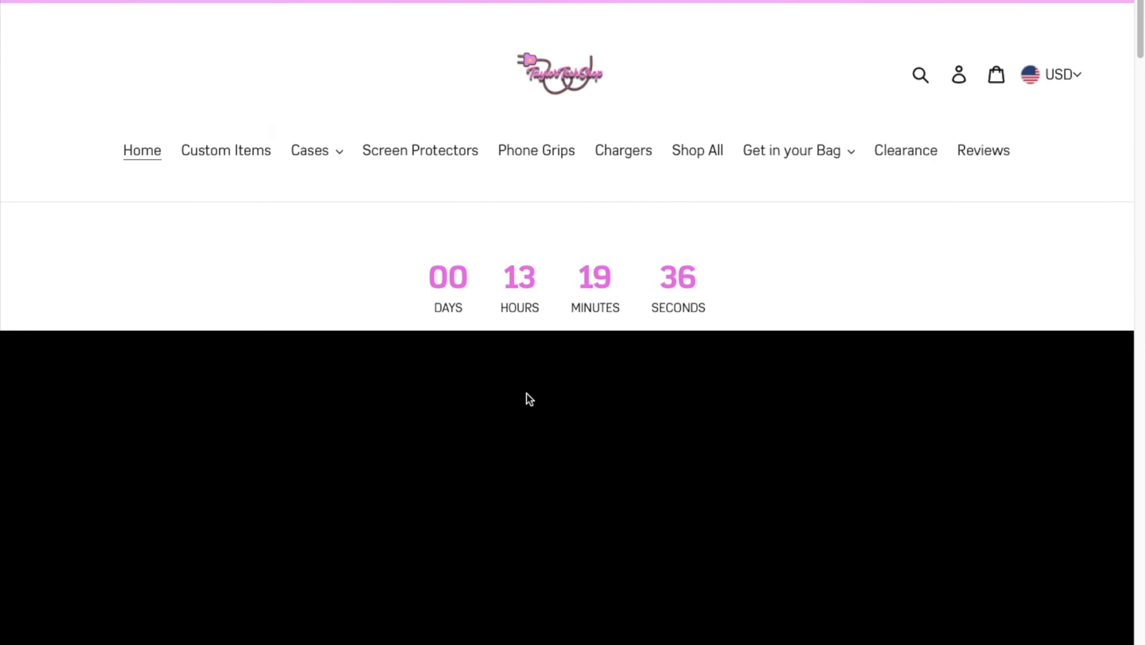
scroll(527, 395, "down", 4)
scroll(729, 349, "down", 2)
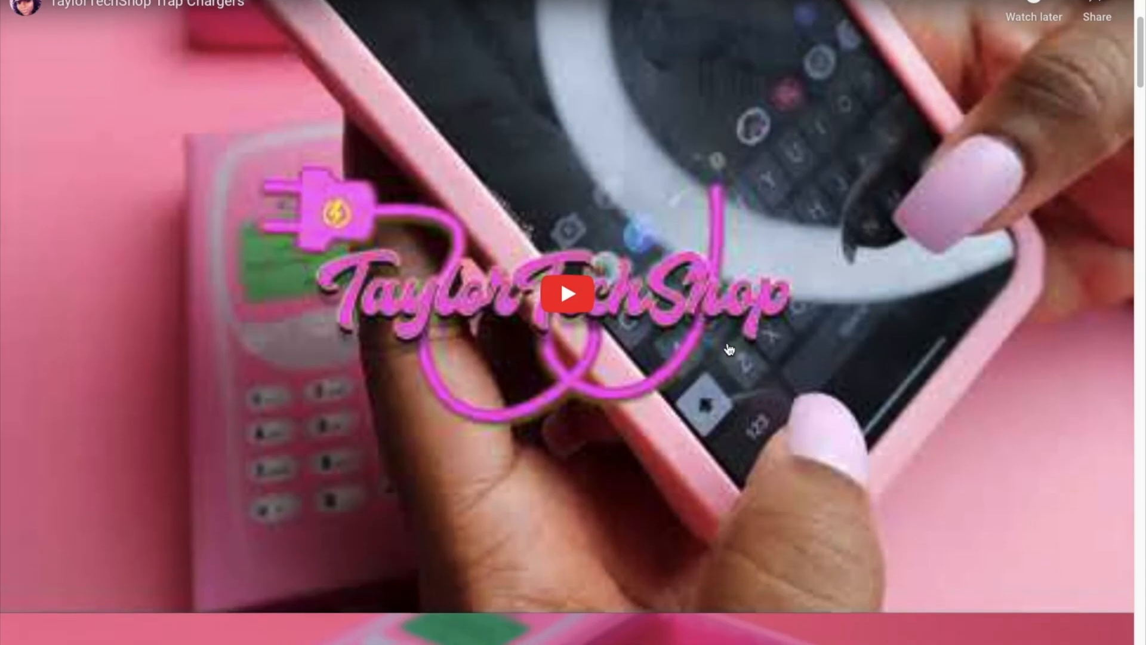
scroll(729, 350, "down", 10)
scroll(729, 349, "down", 8)
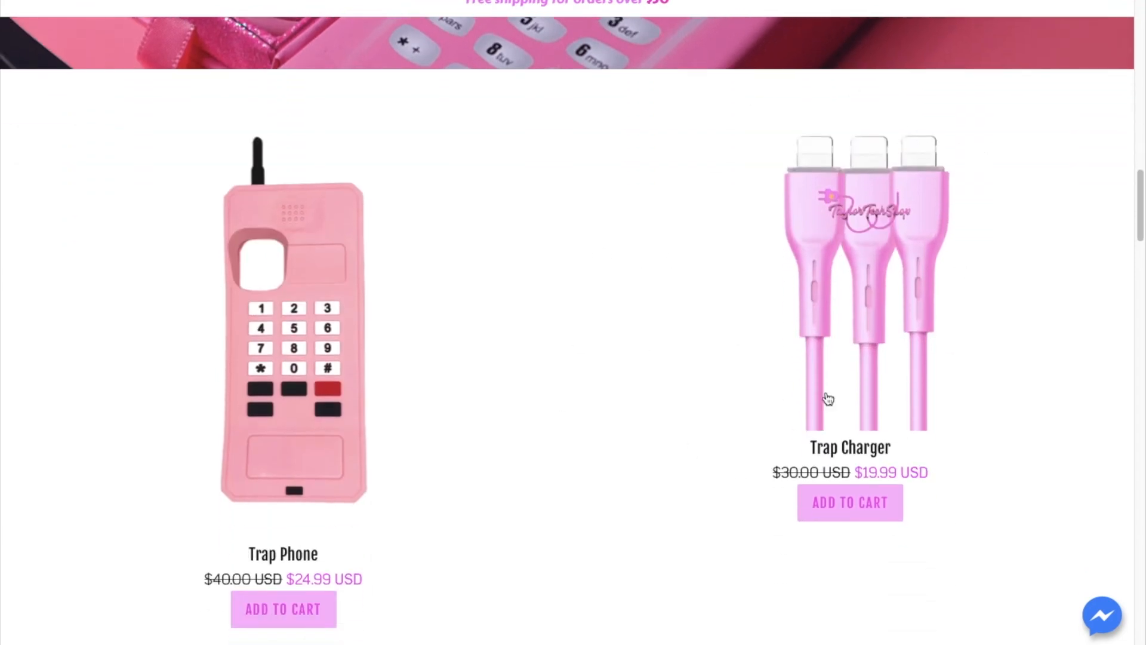
scroll(468, 383, "down", 1)
scroll(469, 376, "up", 9)
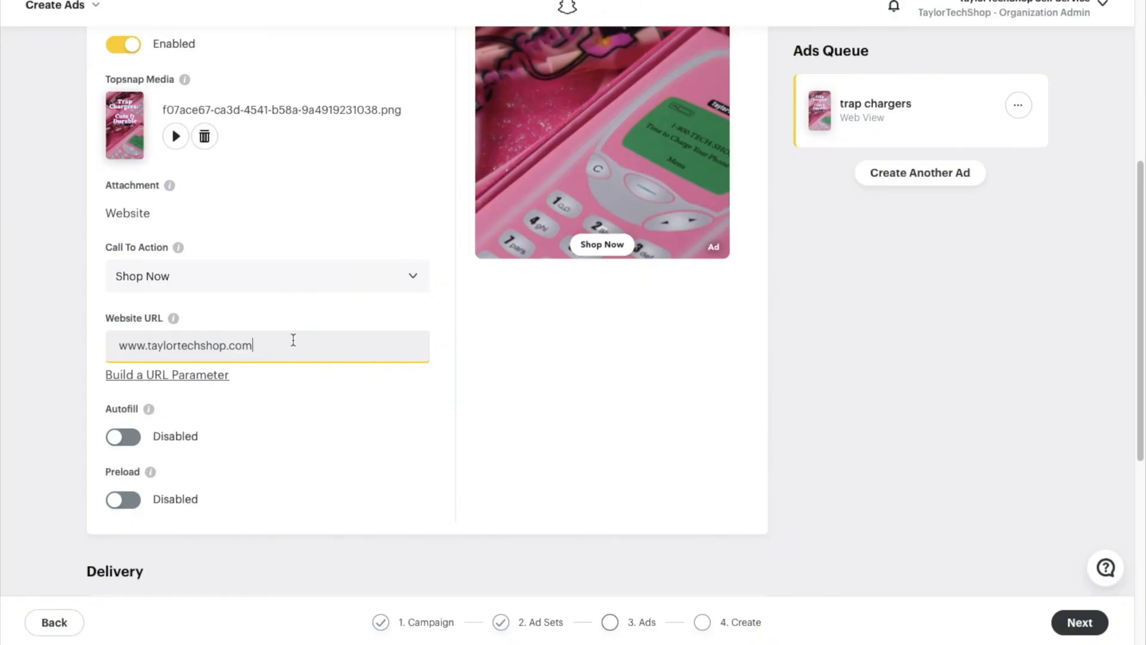
scroll(251, 418, "down", 2)
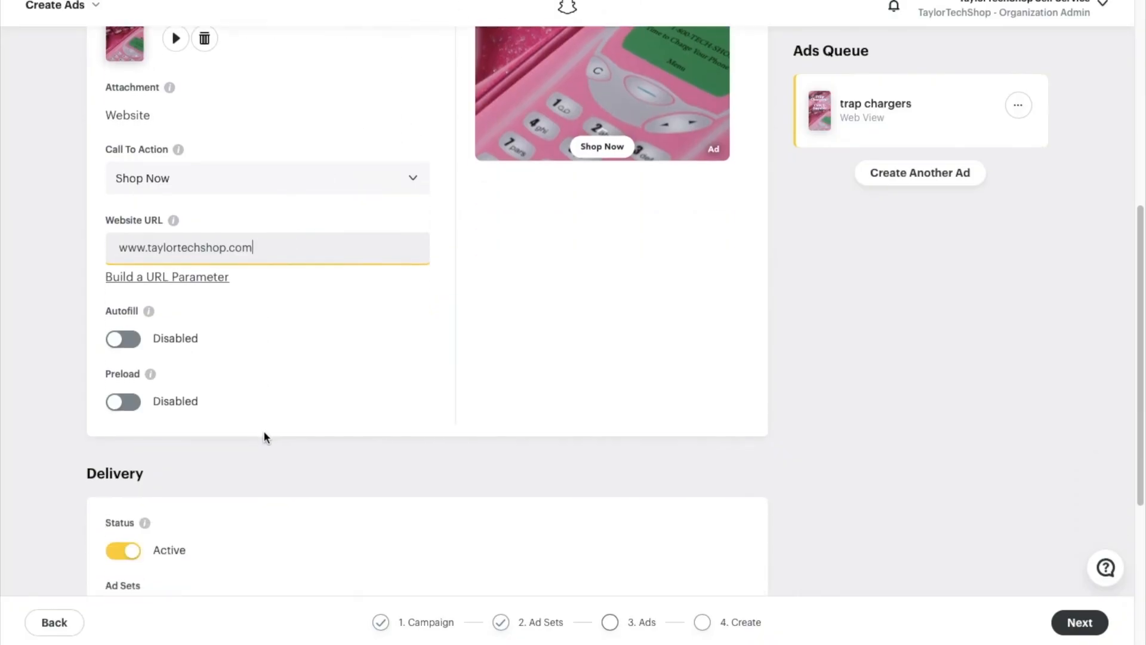
left_click(117, 335)
left_click(292, 248)
key("Home")
type("https://")
- Leave web-view Autofill disabled and turn Preload on
scroll(282, 362, "down", 1)
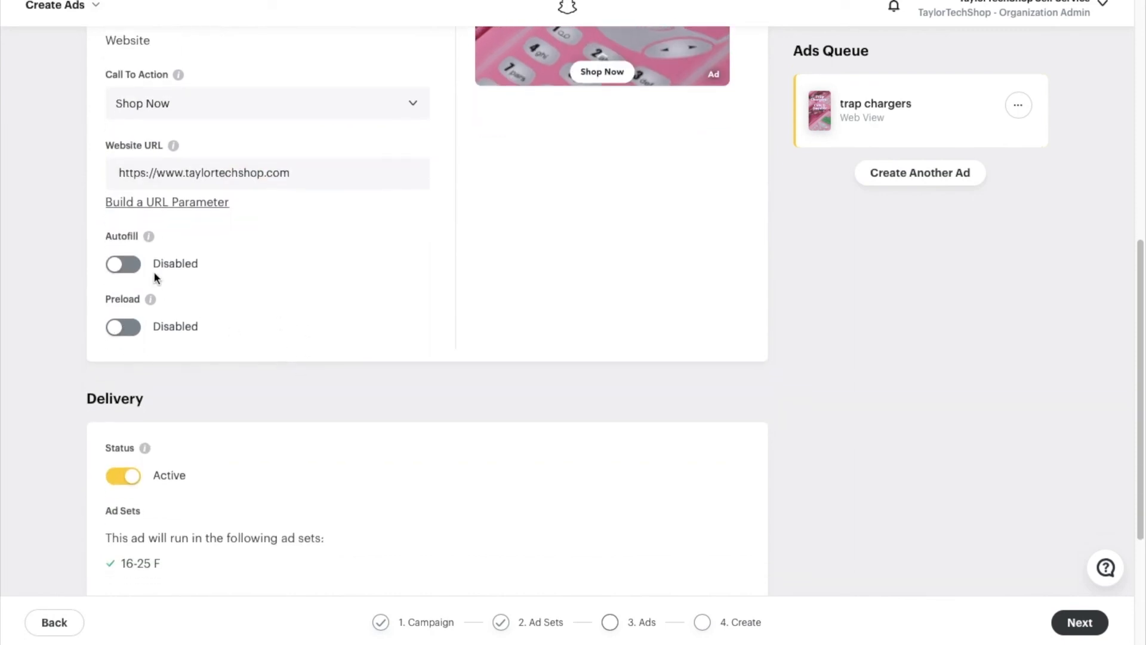
left_click(120, 268)
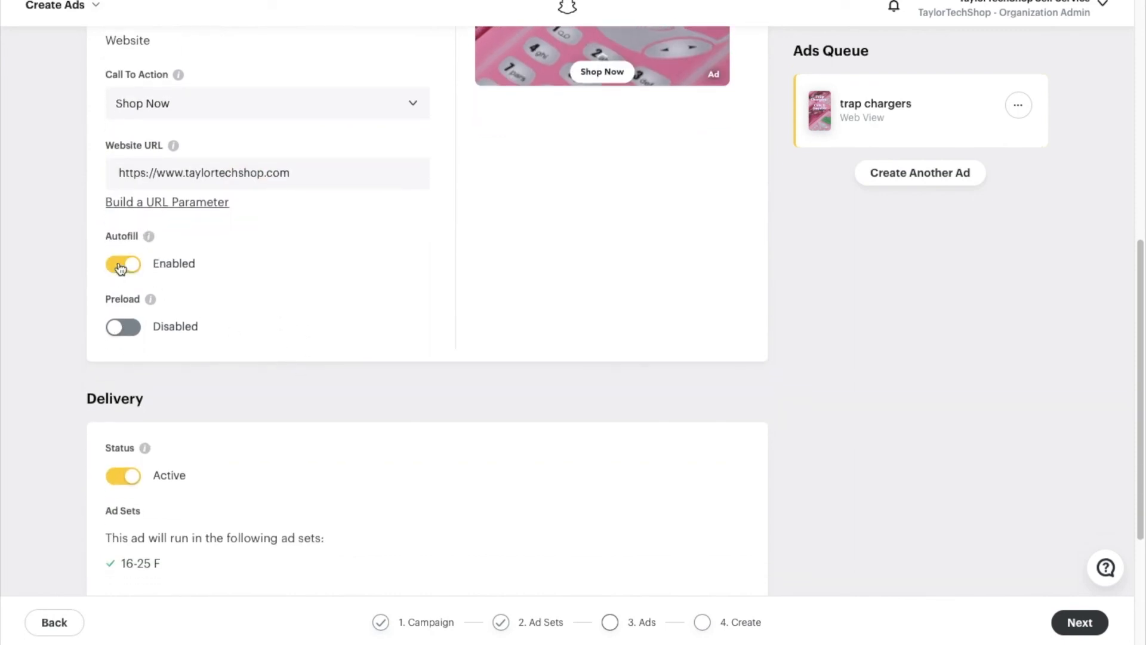
left_click(132, 268)
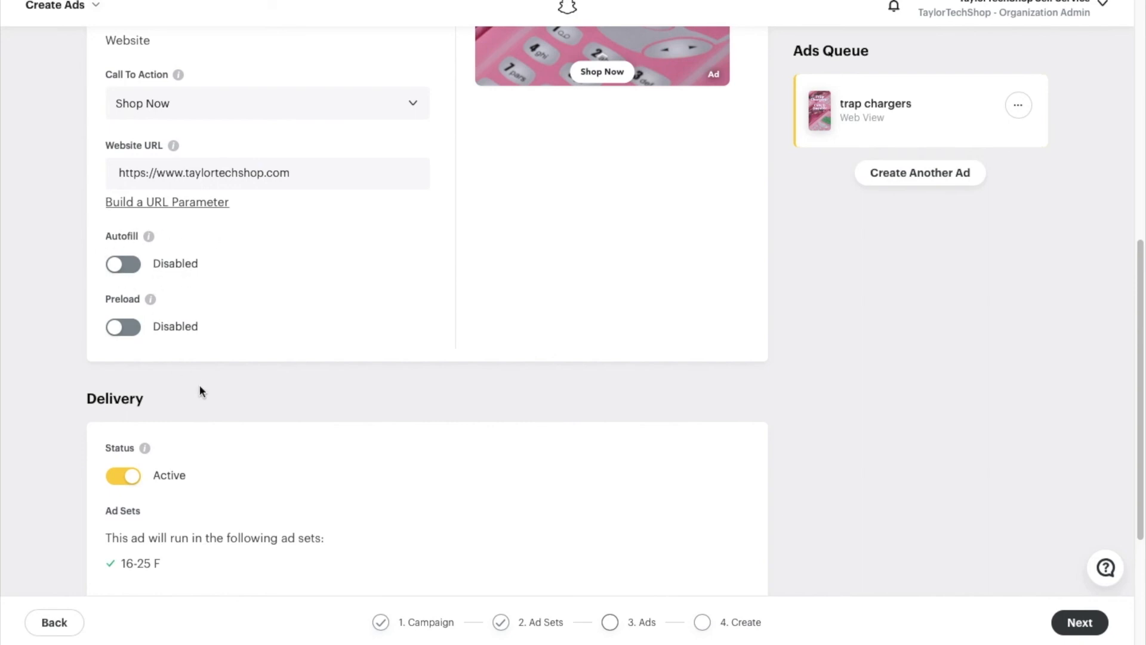
scroll(160, 334, "down", 1)
mouse_move(149, 291)
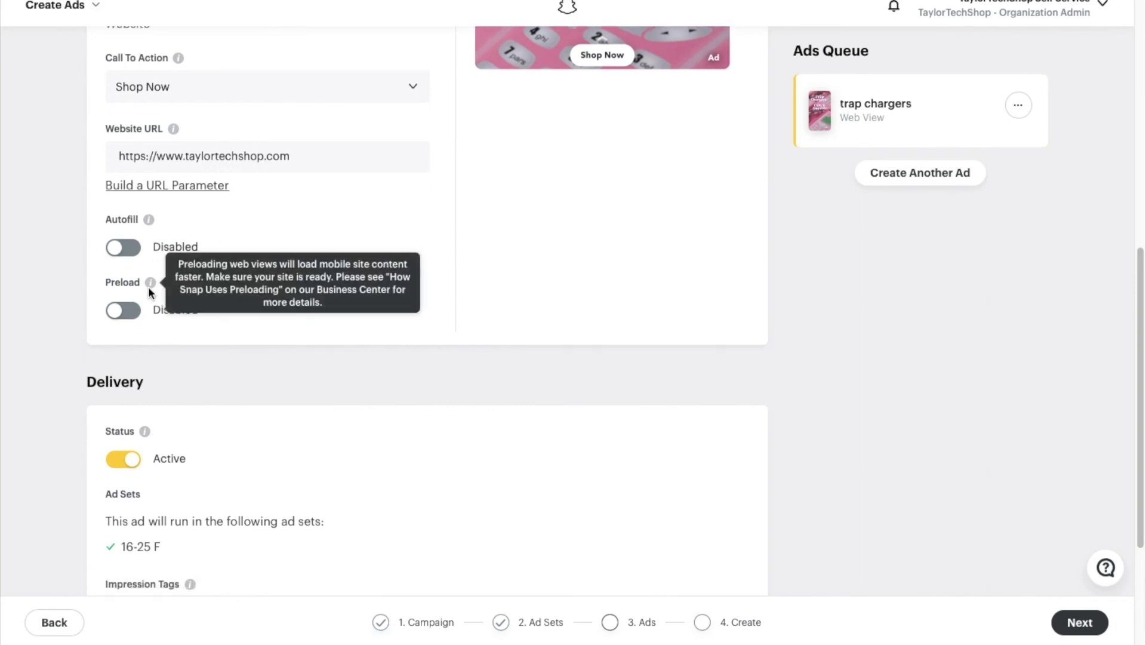
left_click(121, 313)
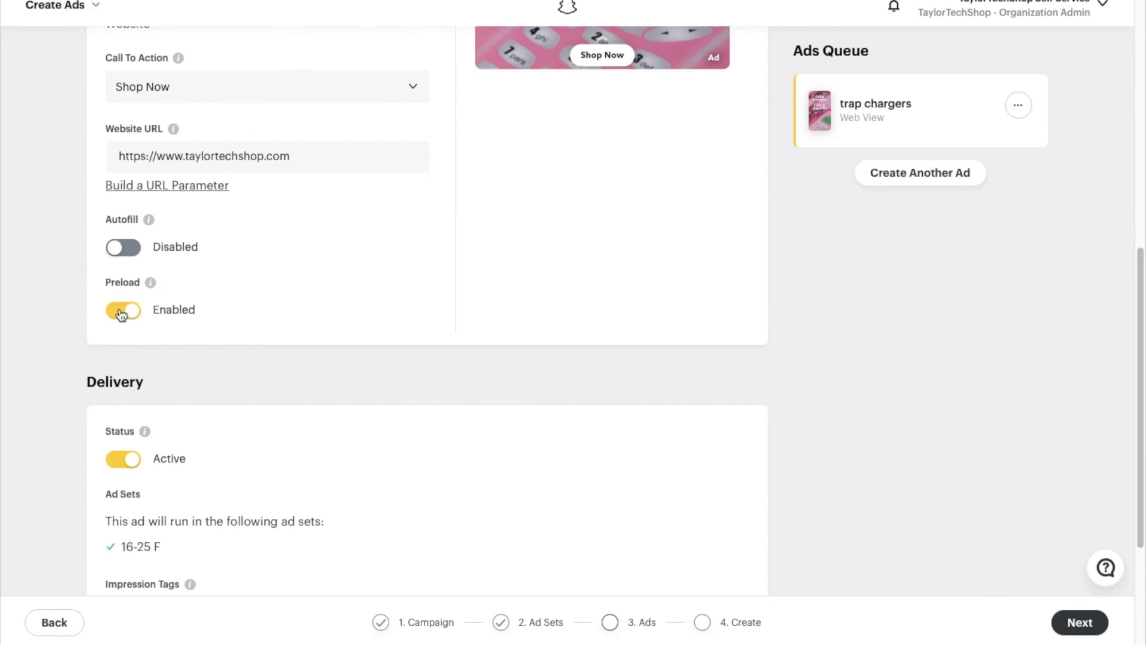
scroll(205, 339, "down", 4)
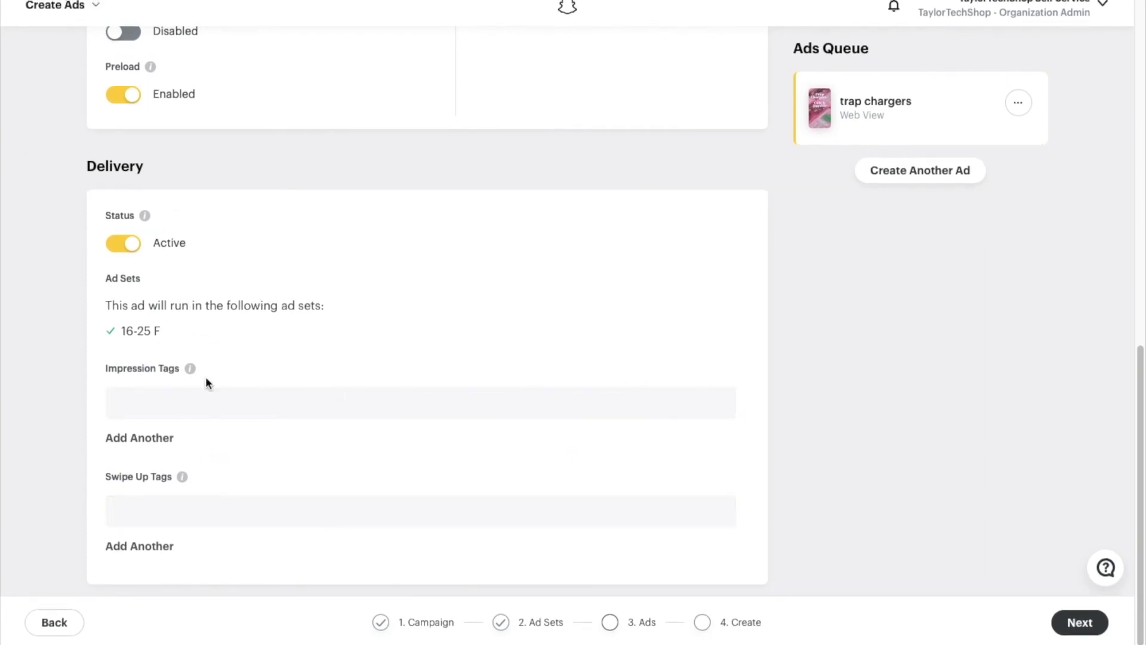
left_click(339, 412)
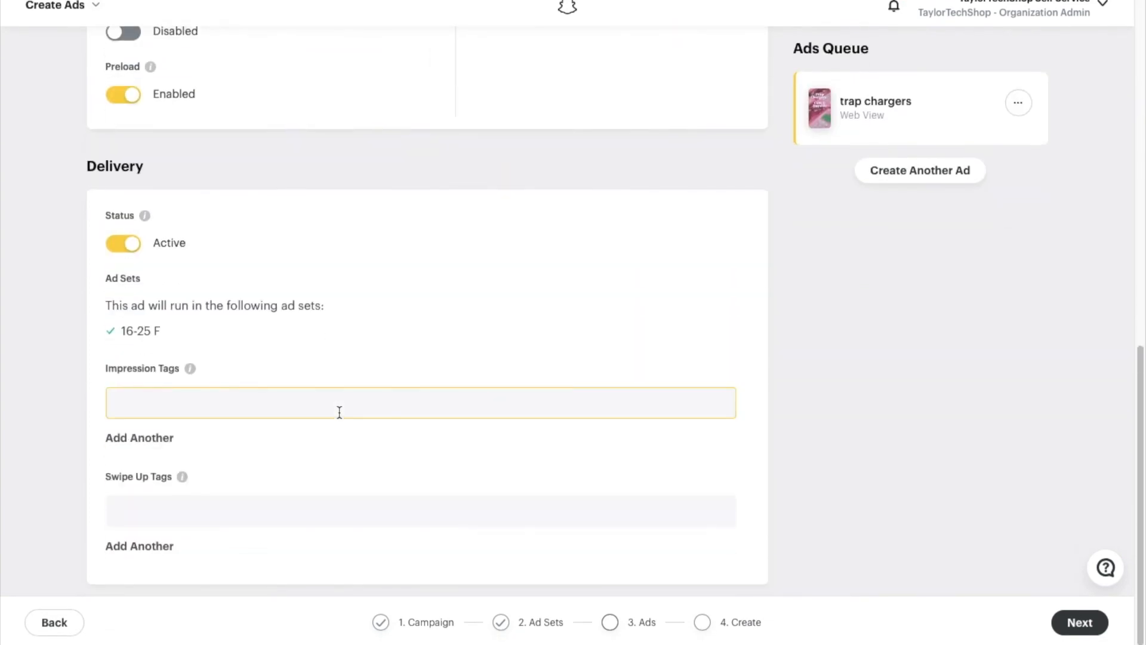
left_click(410, 325)
scroll(411, 328, "up", 15)
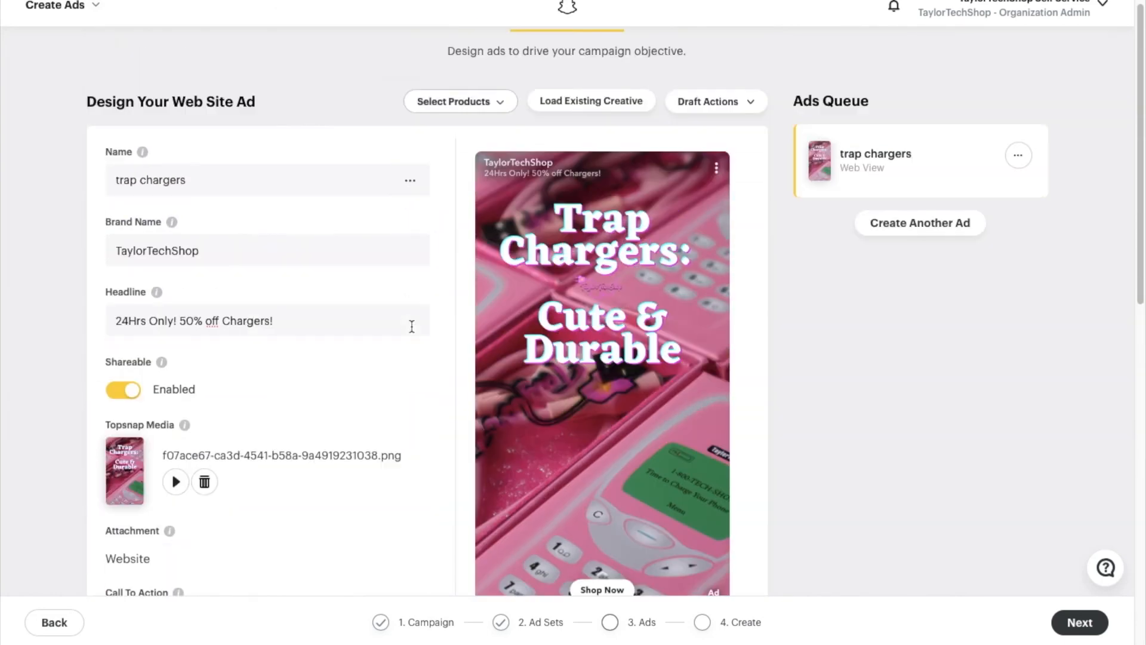
scroll(411, 325, "down", 15)
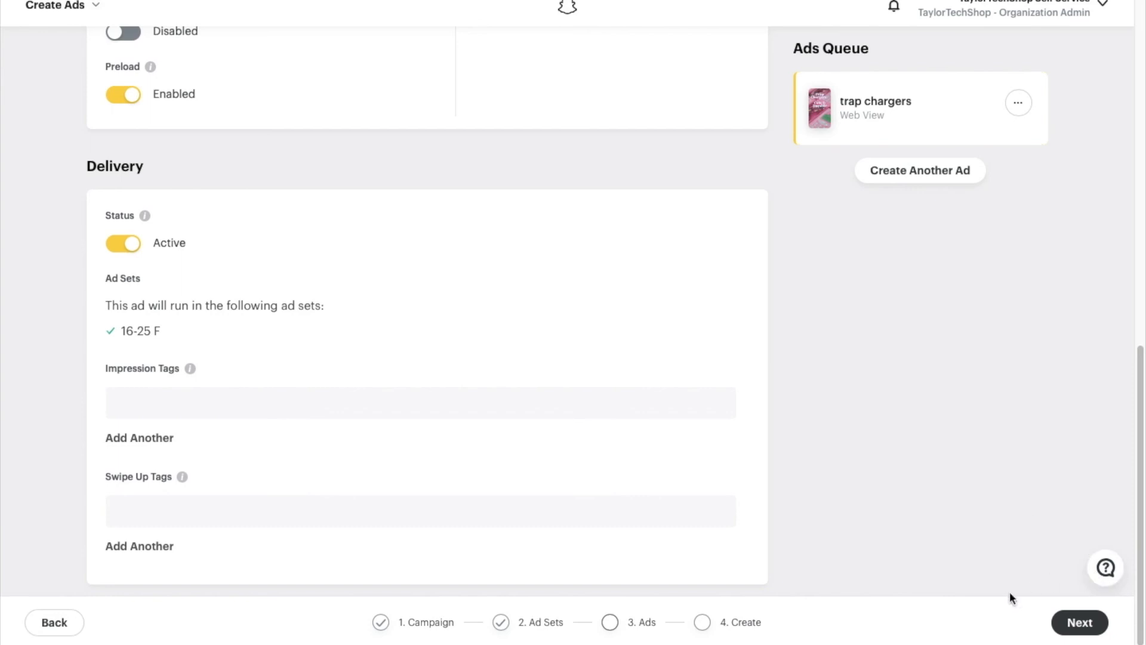
left_click(1075, 623)
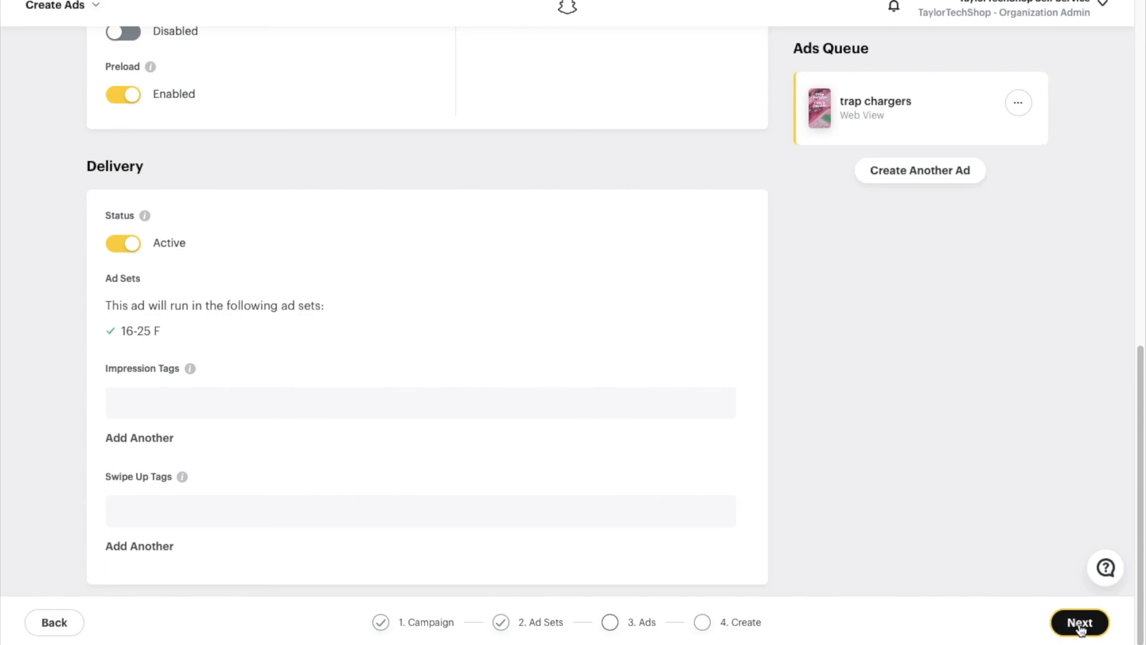
scroll(754, 309, "up", 15)
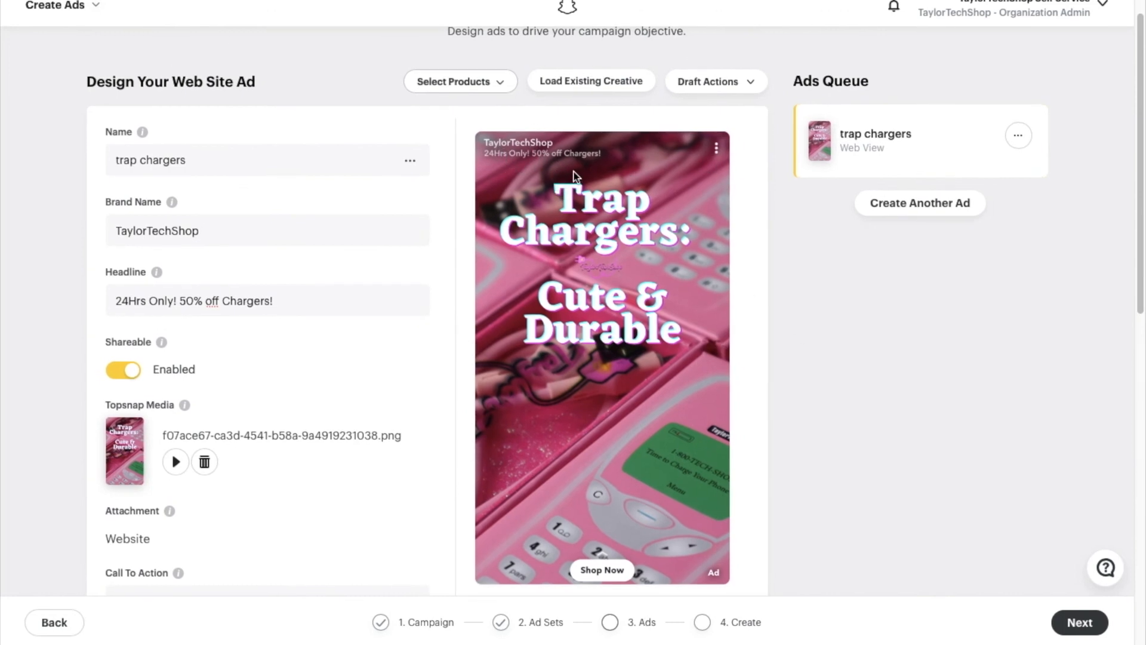
scroll(631, 263, "down", 3)
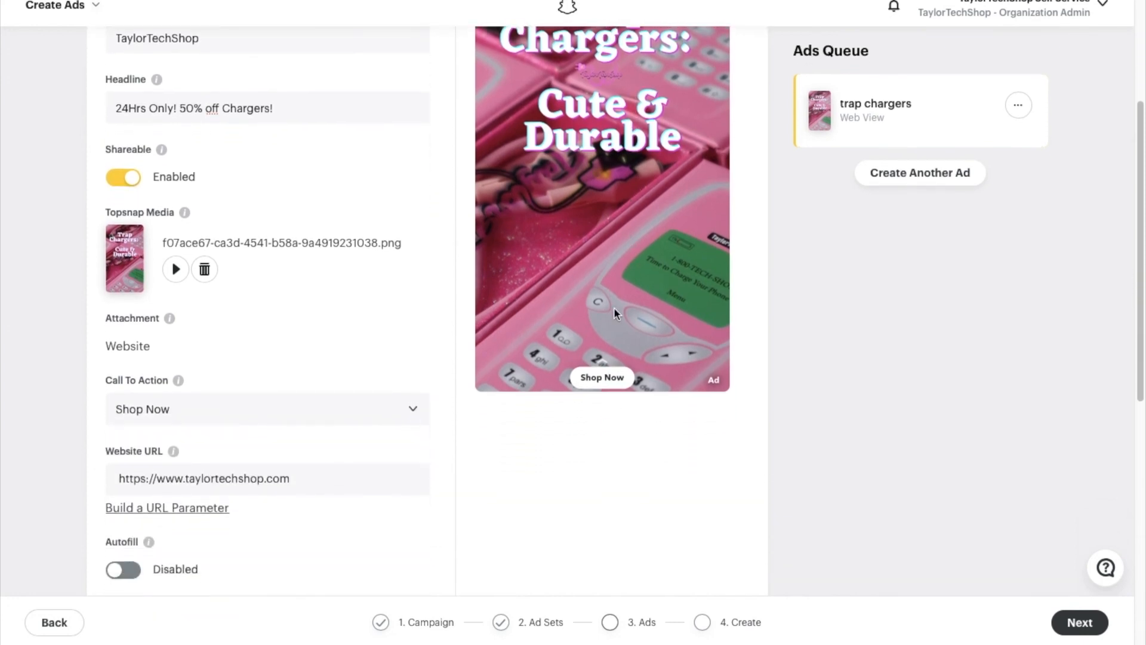
scroll(614, 307, "down", 8)
- Review the trap chargers campaign, 16-25 F ad set and Trap Chargers ad summary, then publish
left_click(1080, 623)
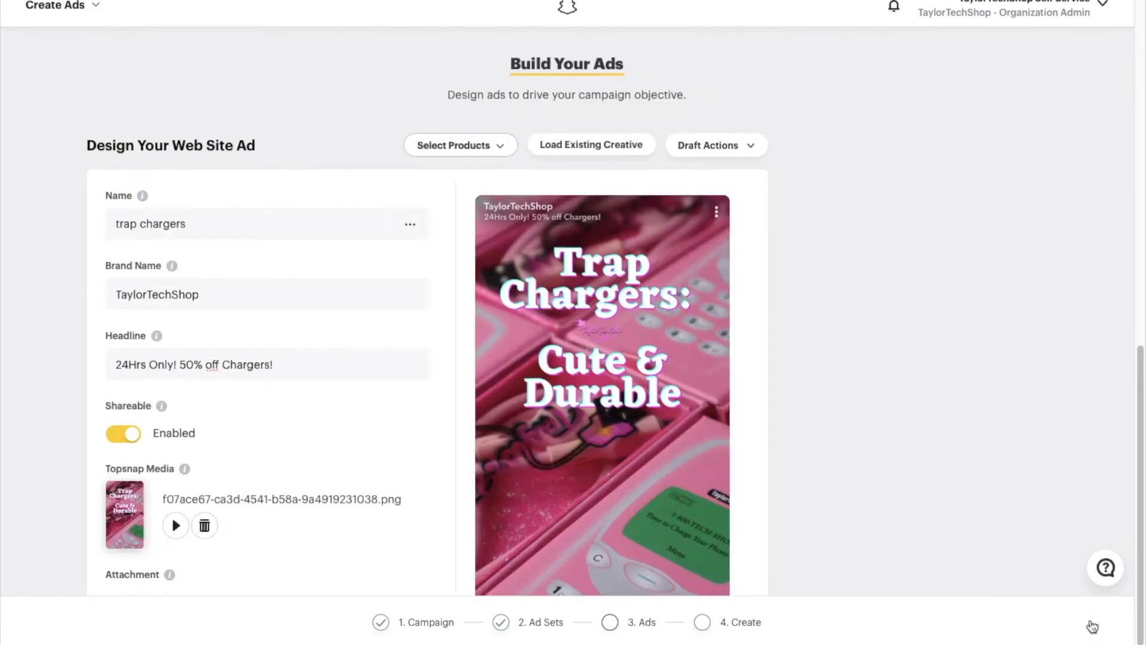
scroll(604, 400, "down", 4)
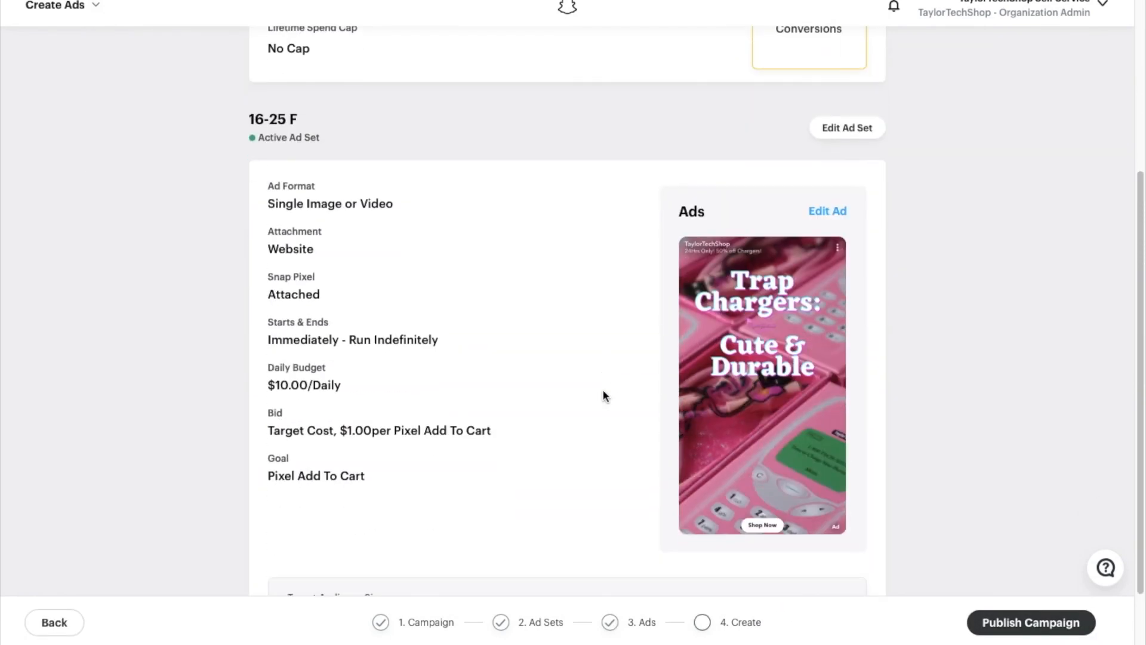
scroll(603, 371, "up", 5)
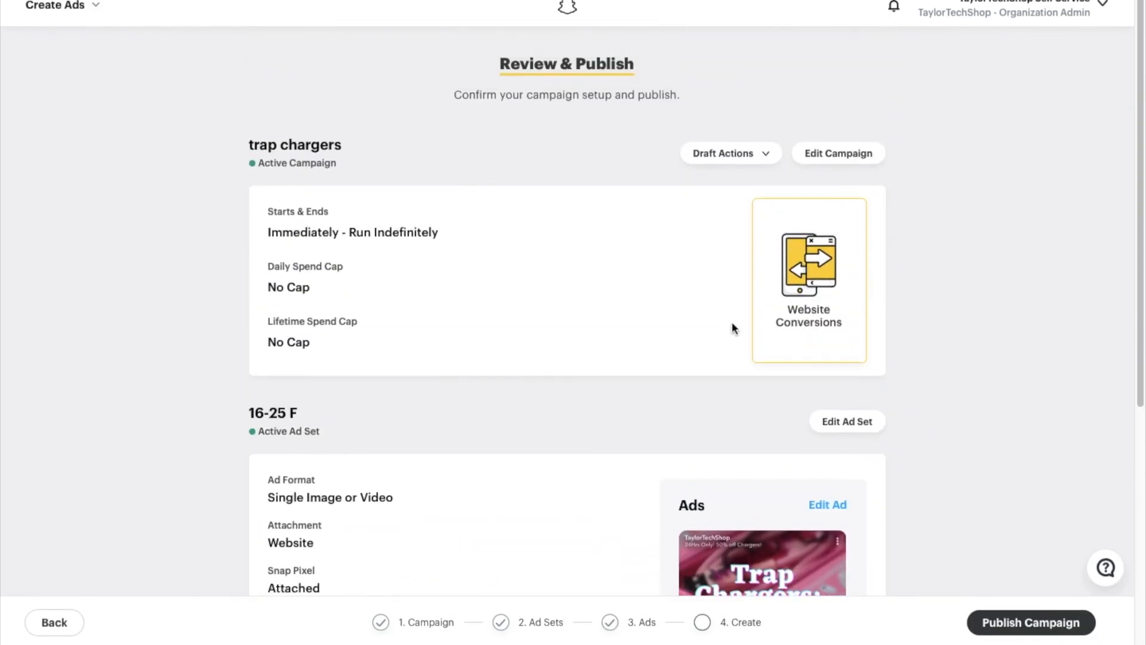
scroll(445, 359, "down", 6)
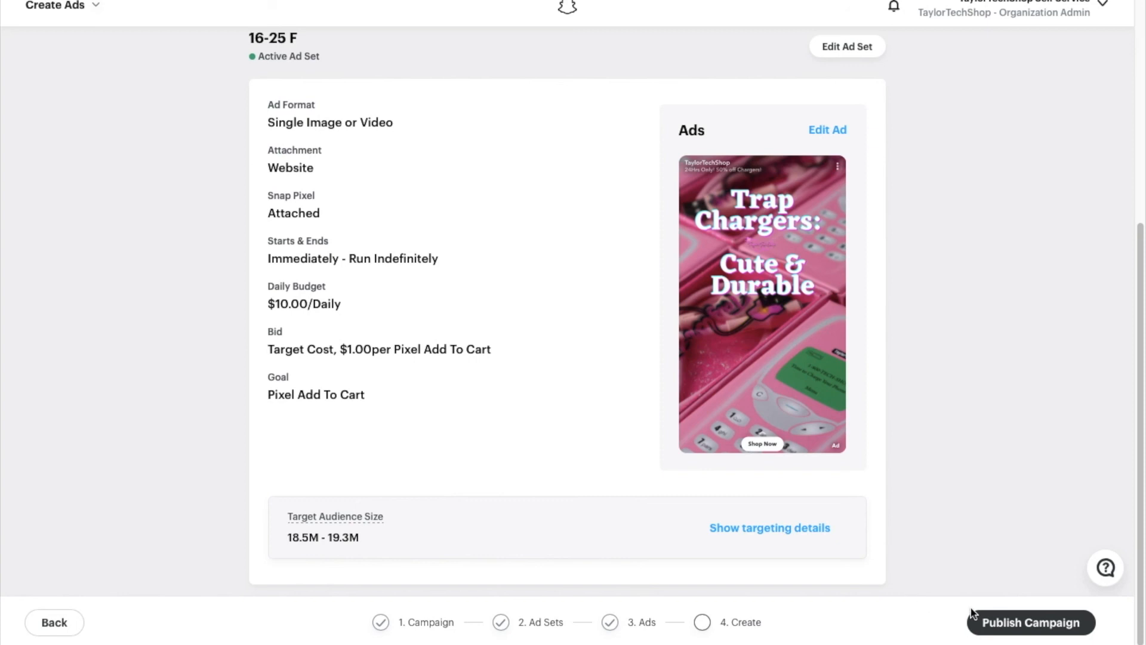
left_click(1026, 633)
left_click(1025, 632)
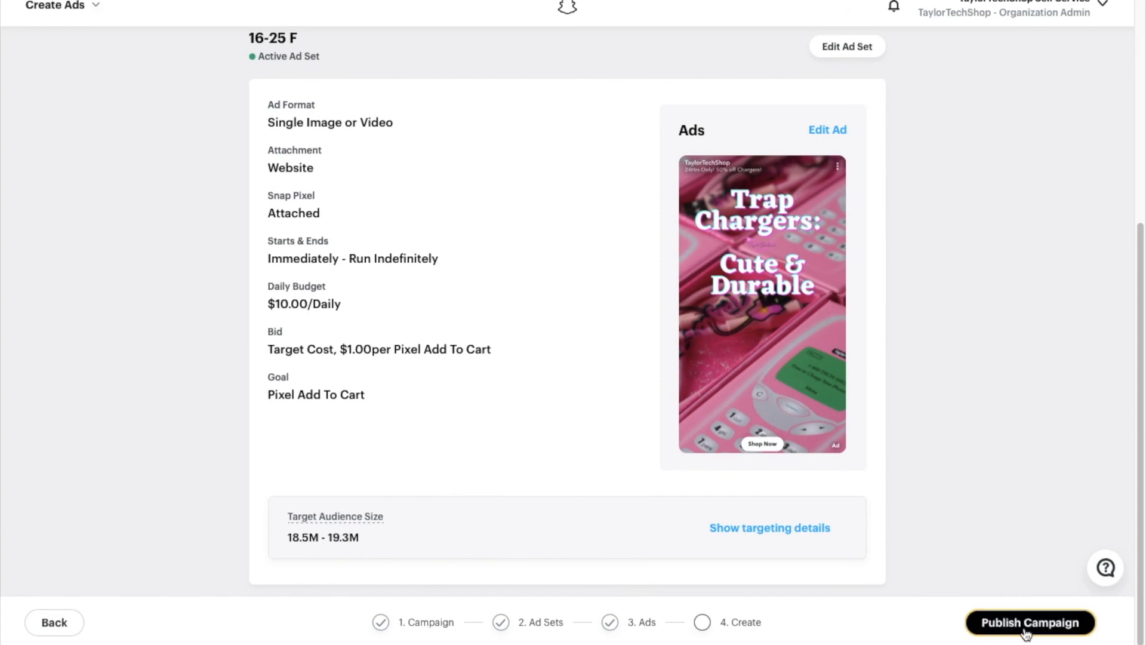